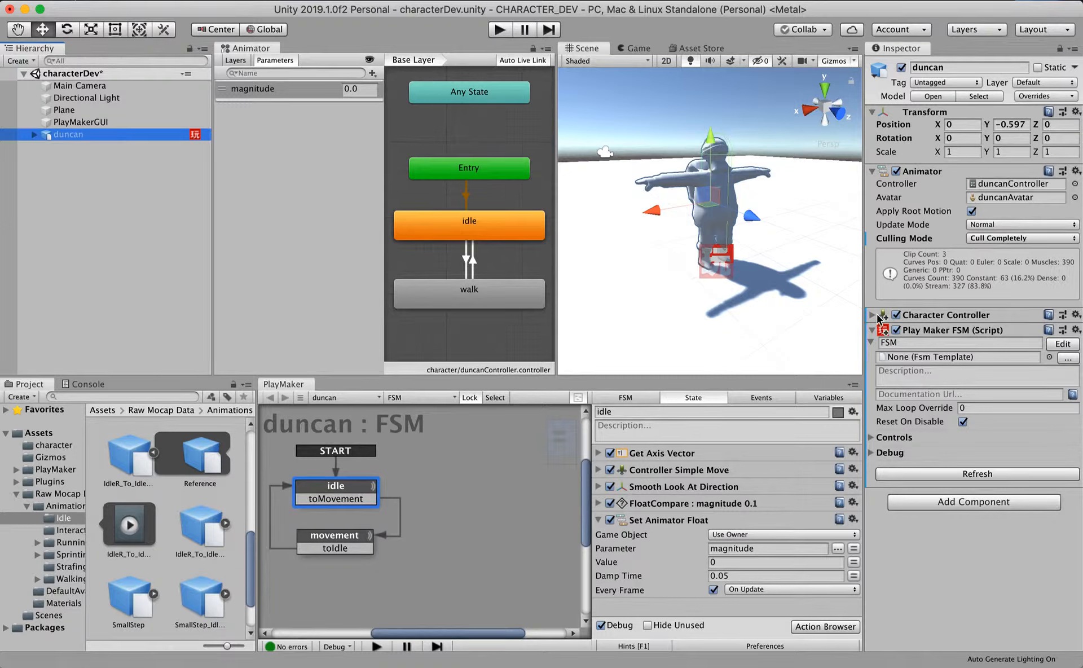
Show duncan's Character Controller settings and examine the collider around the model and its feet in the scene
click(872, 315)
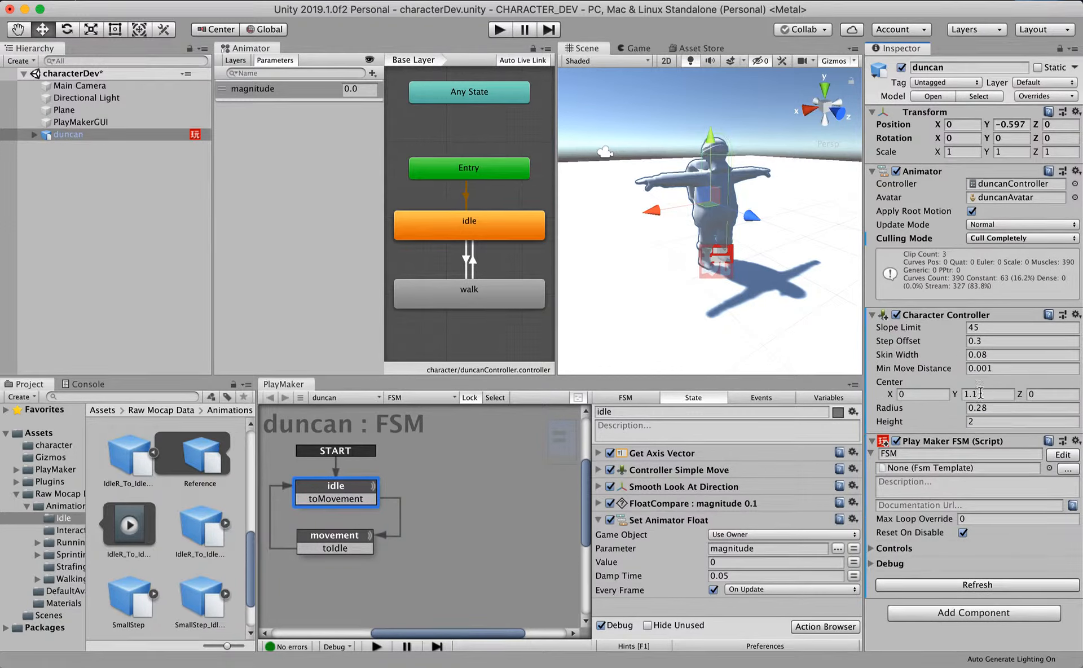
alt+right_drag(624, 180, 996, 241)
alt+middle_drag(708, 211, 690, 259)
alt+drag(690, 258, 846, 203)
alt+middle_drag(750, 226, 709, 194)
alt+right_drag(710, 194, 945, 207)
alt+middle_drag(704, 169, 713, 220)
alt+drag(713, 220, 669, 196)
alt+right_drag(769, 229, 620, 188)
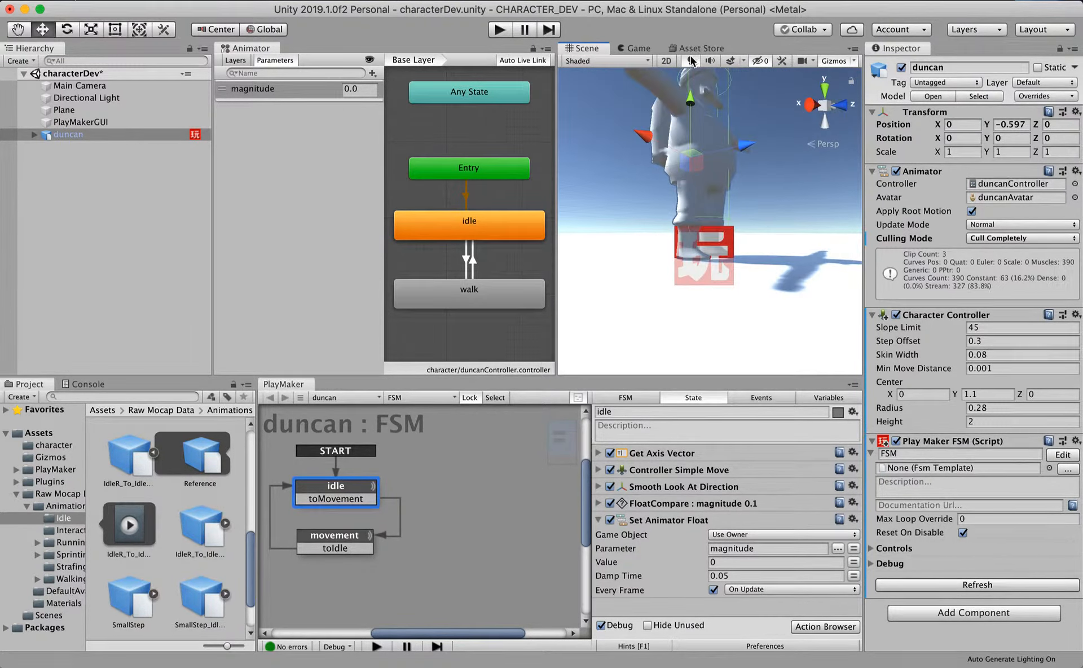
Play the scene, walk the character in all four directions to test the idle and movement states, and stop playback
click(499, 29)
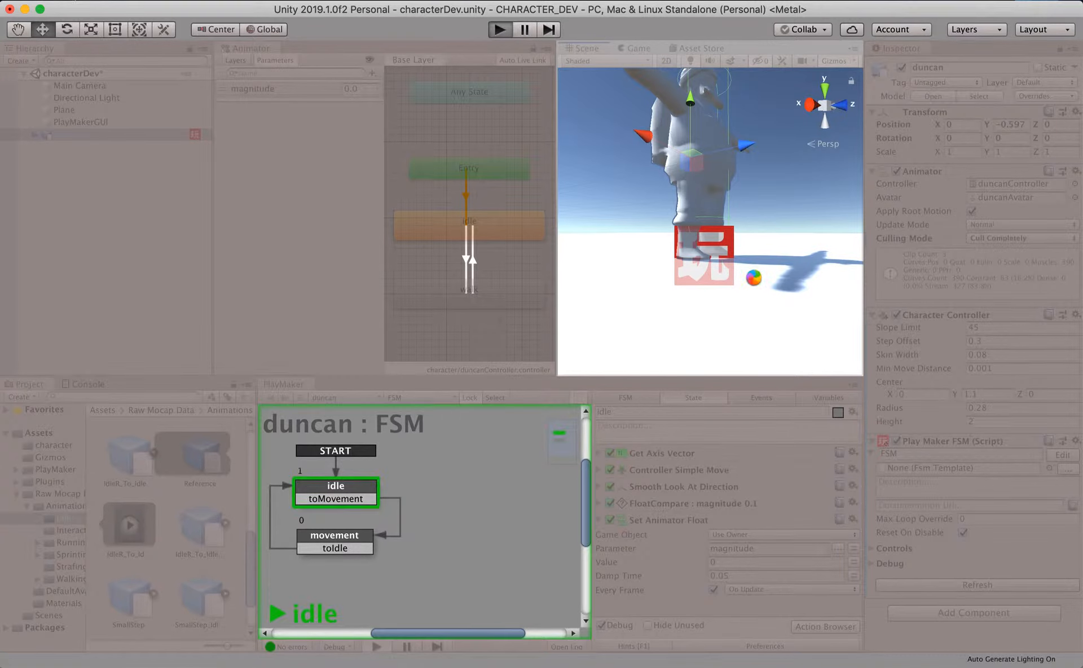
key(s)
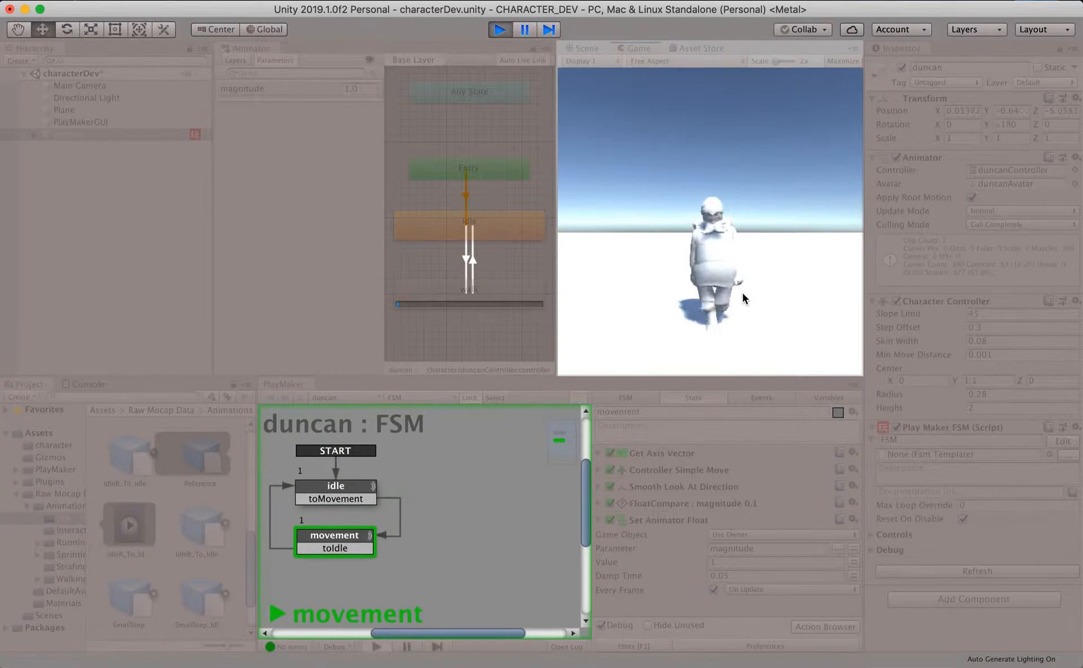
key(a)
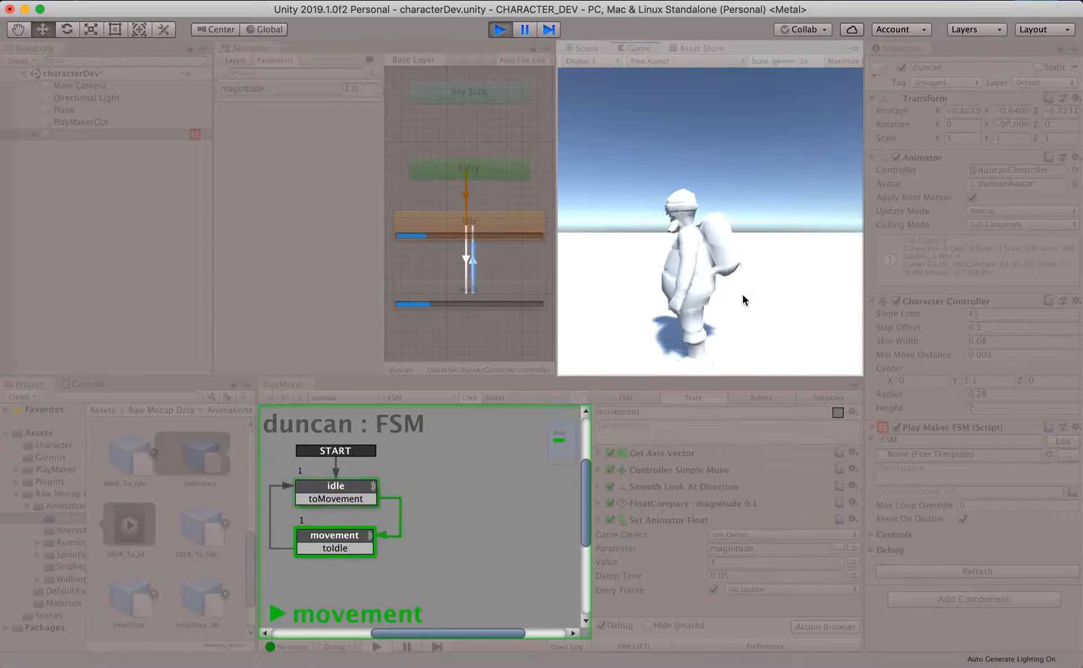
key(d)
key(w)
key(a)
key(s)
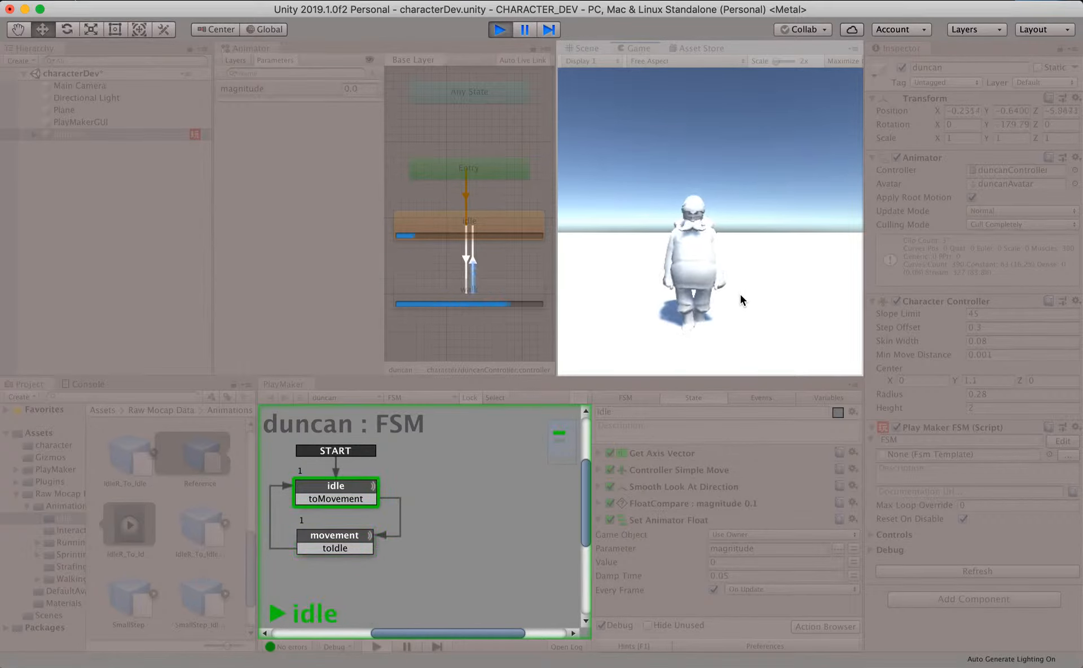
key(d)
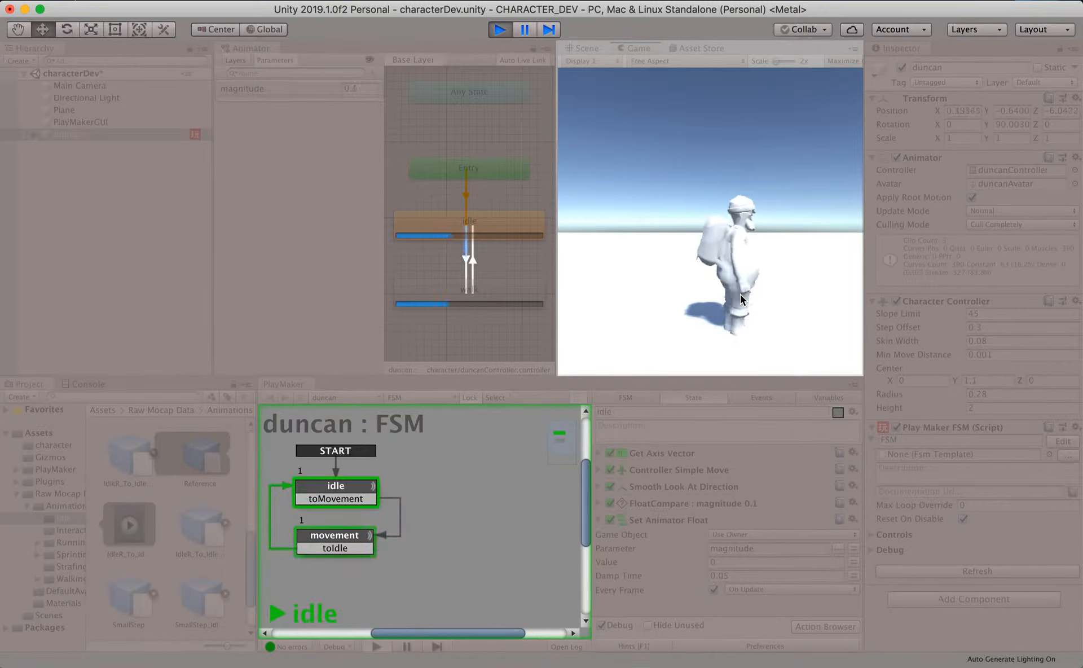
key(s)
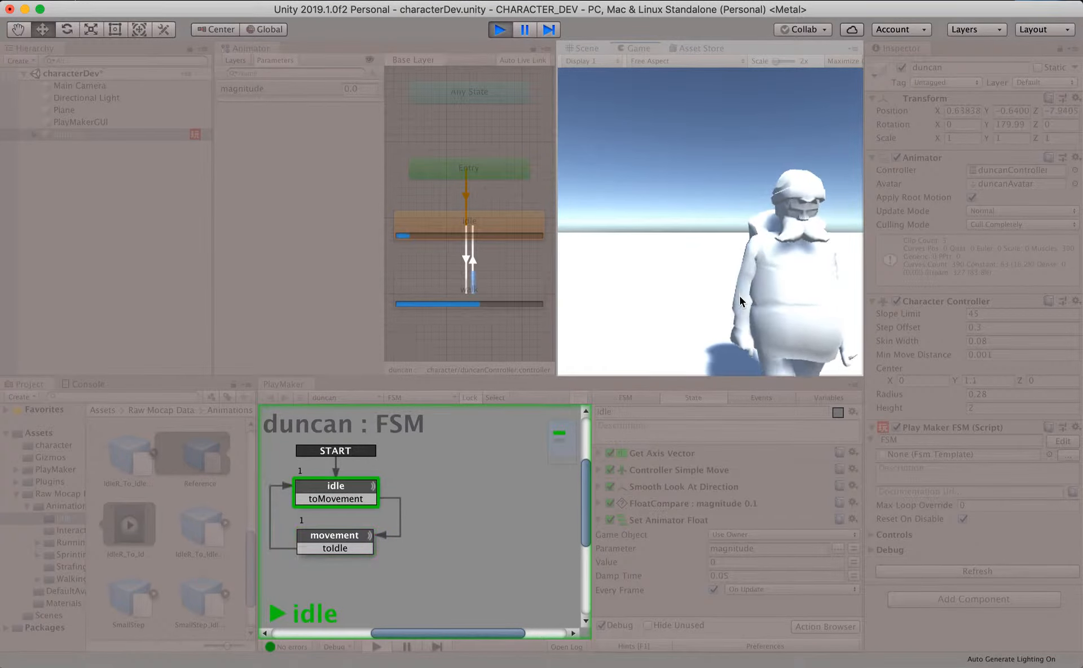
key(w)
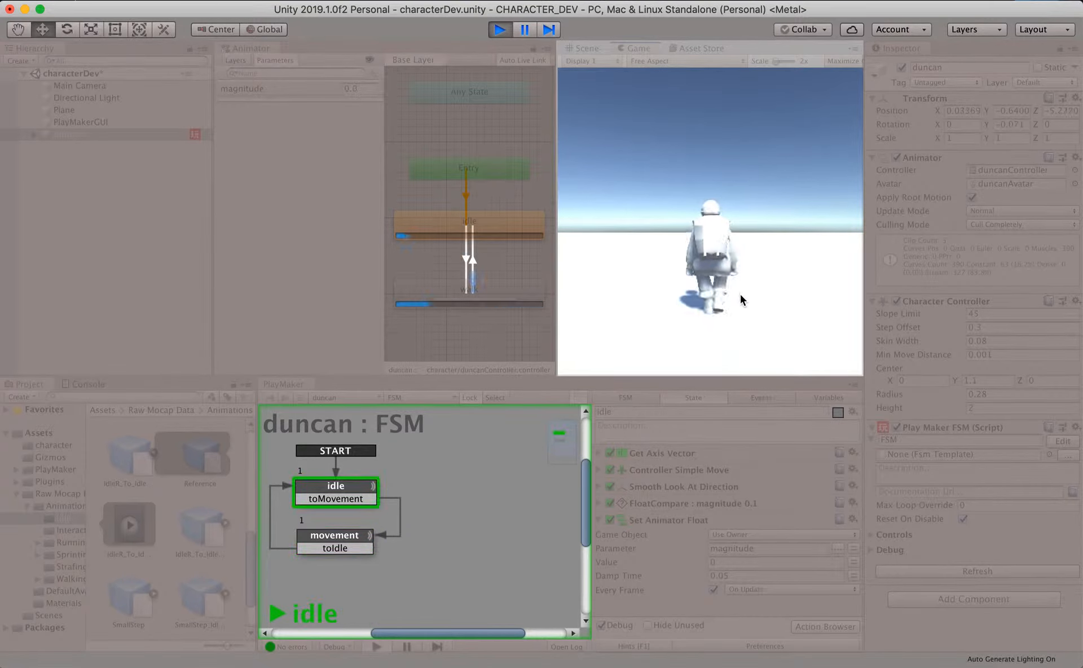
key(s)
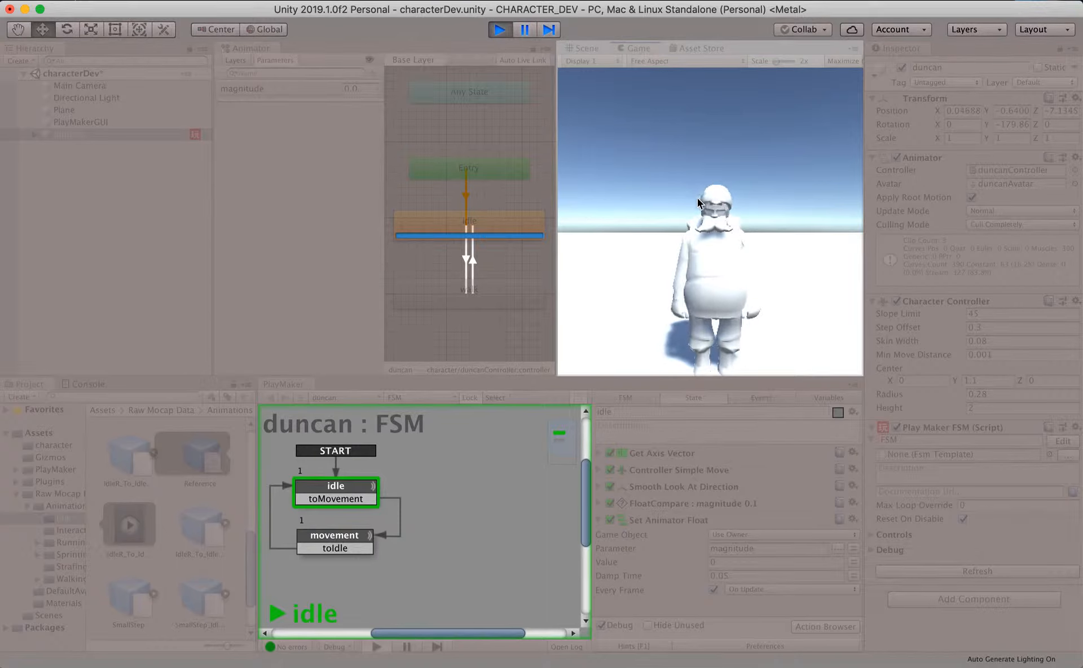
click(500, 29)
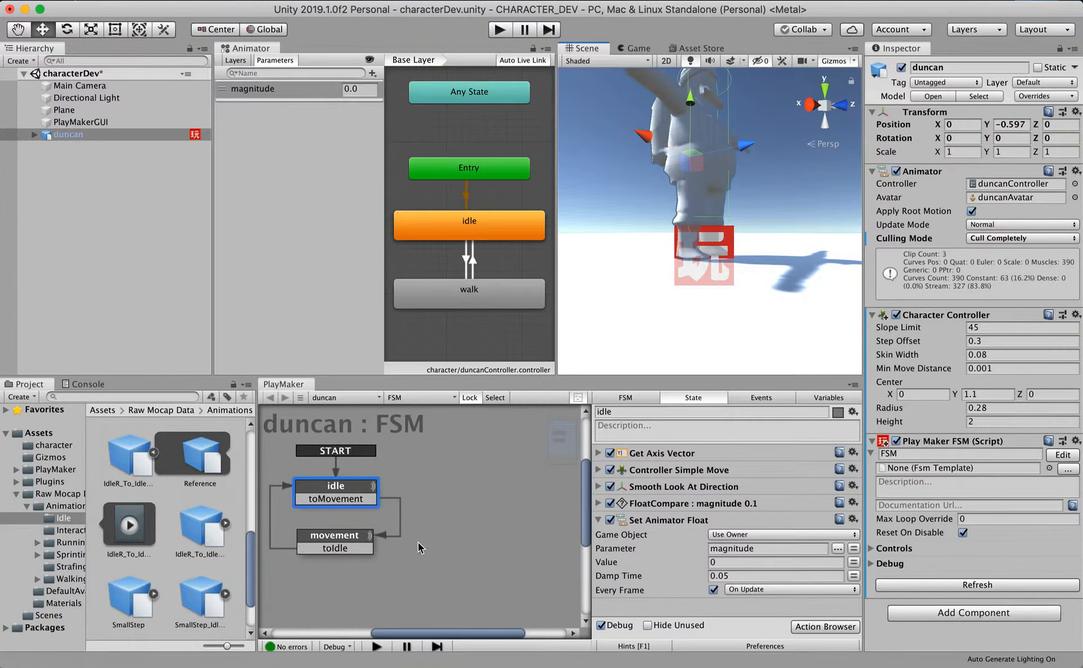
Move the movement state closer to idle and add a new state named run below it in duncan's FSM
drag(347, 538, 343, 524)
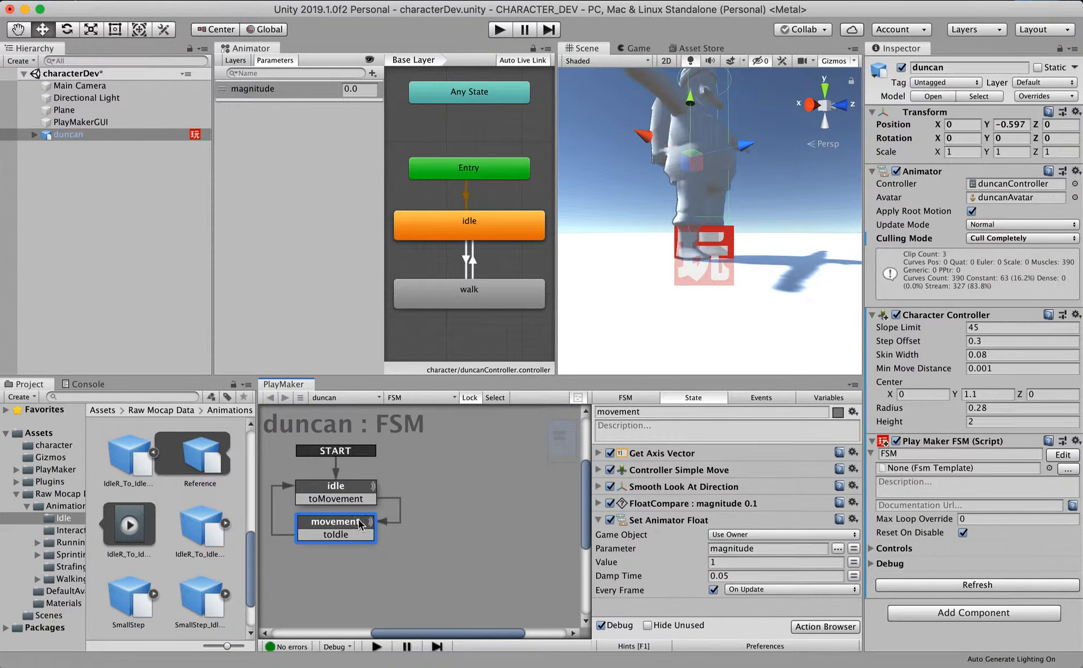
click(600, 519)
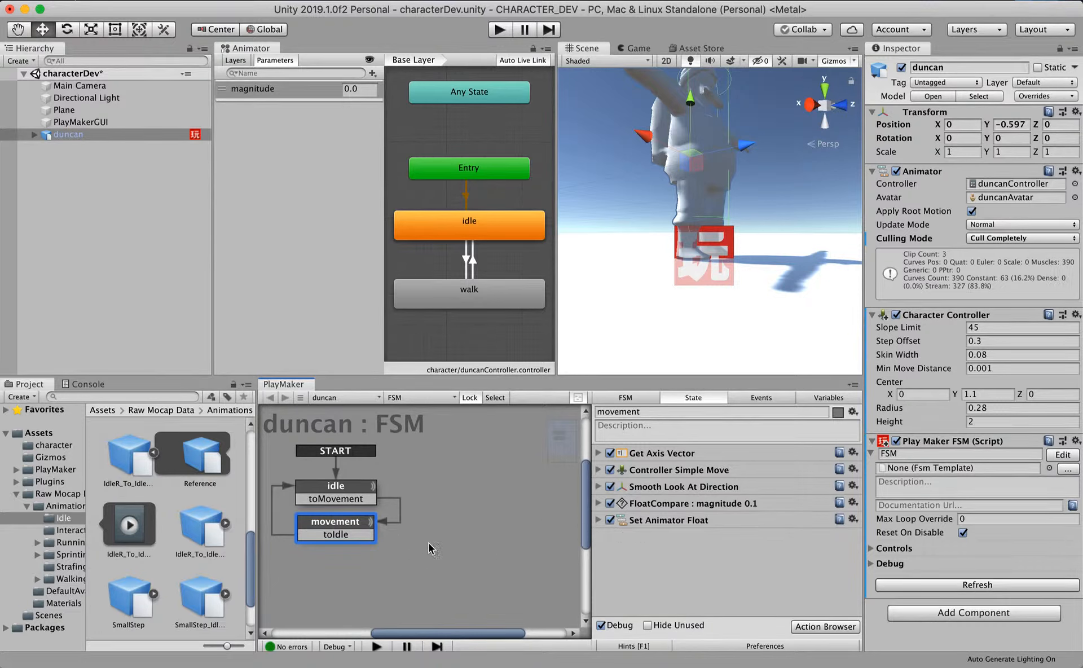
right_click(341, 587)
click(407, 473)
drag(376, 595, 336, 578)
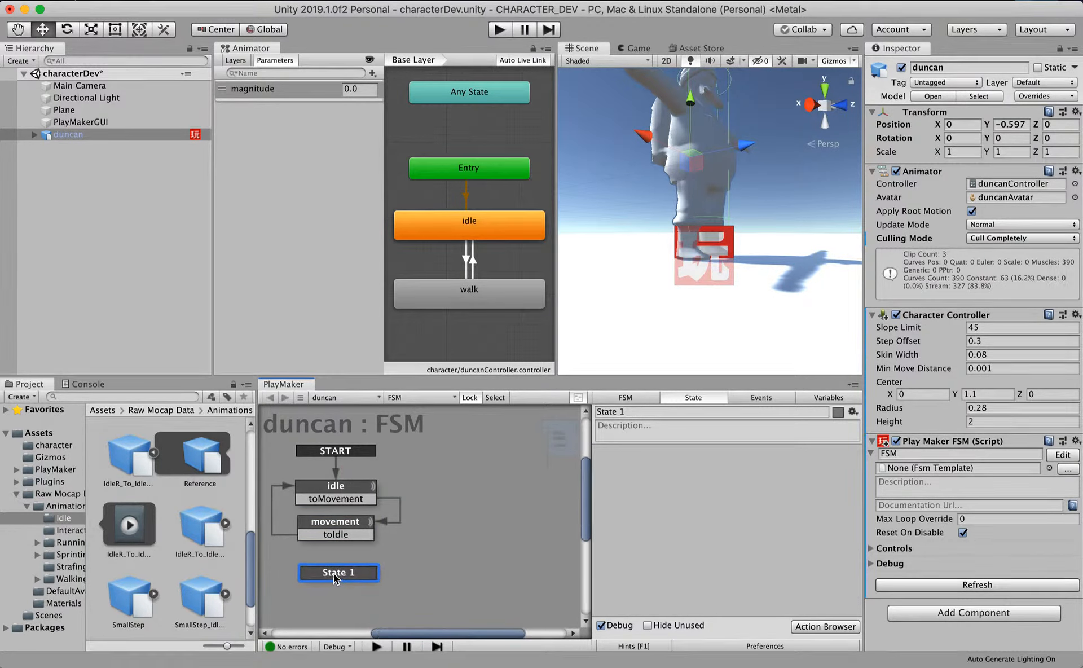
click(341, 535)
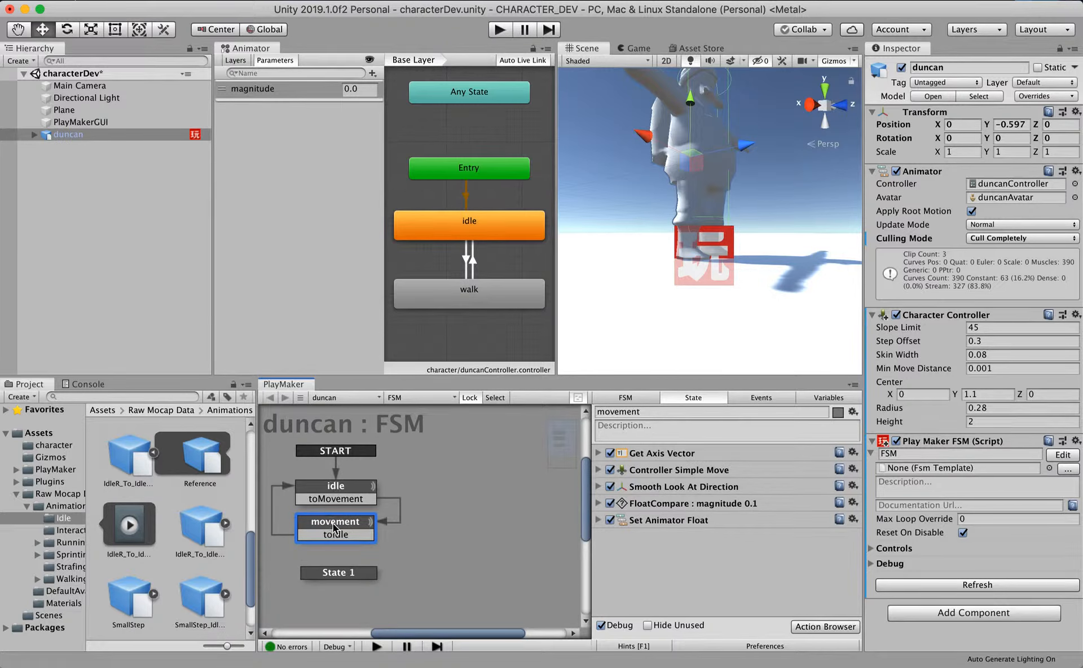
click(344, 575)
double_click(607, 412)
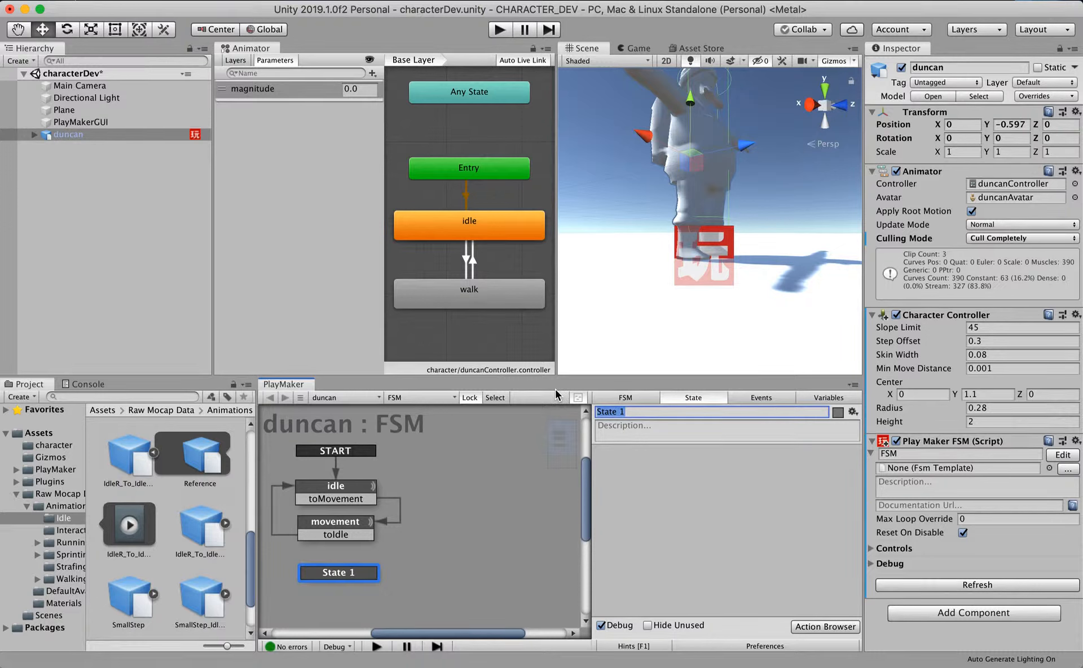
text(run)
Add a toRun transition to the movement state and link it to the run state
right_click(330, 522)
mouse_move(418, 502)
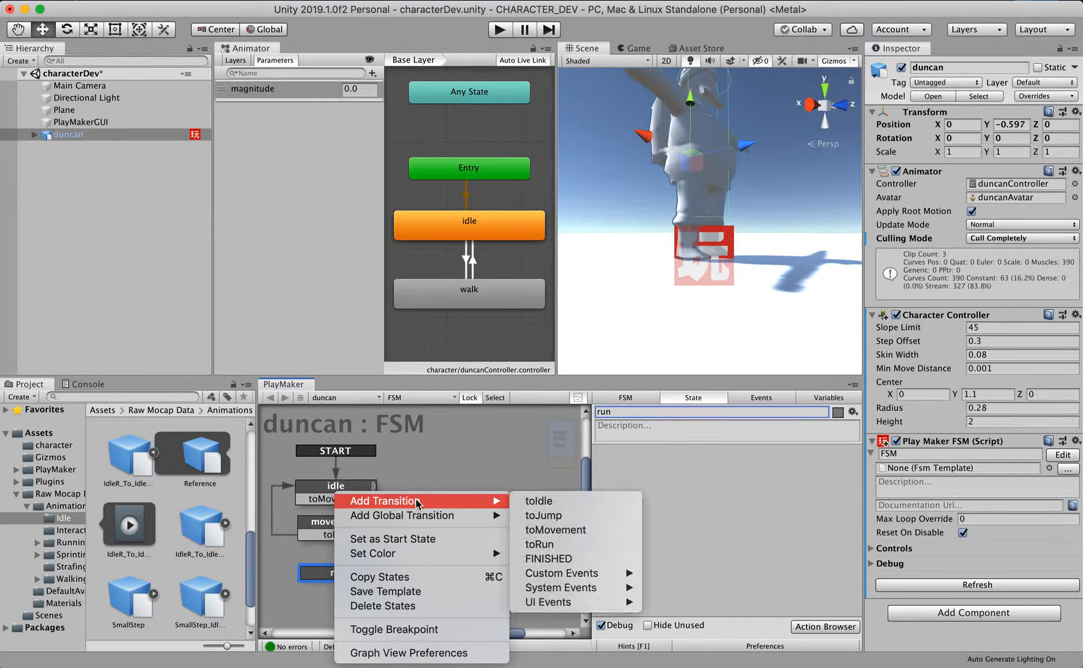
click(547, 544)
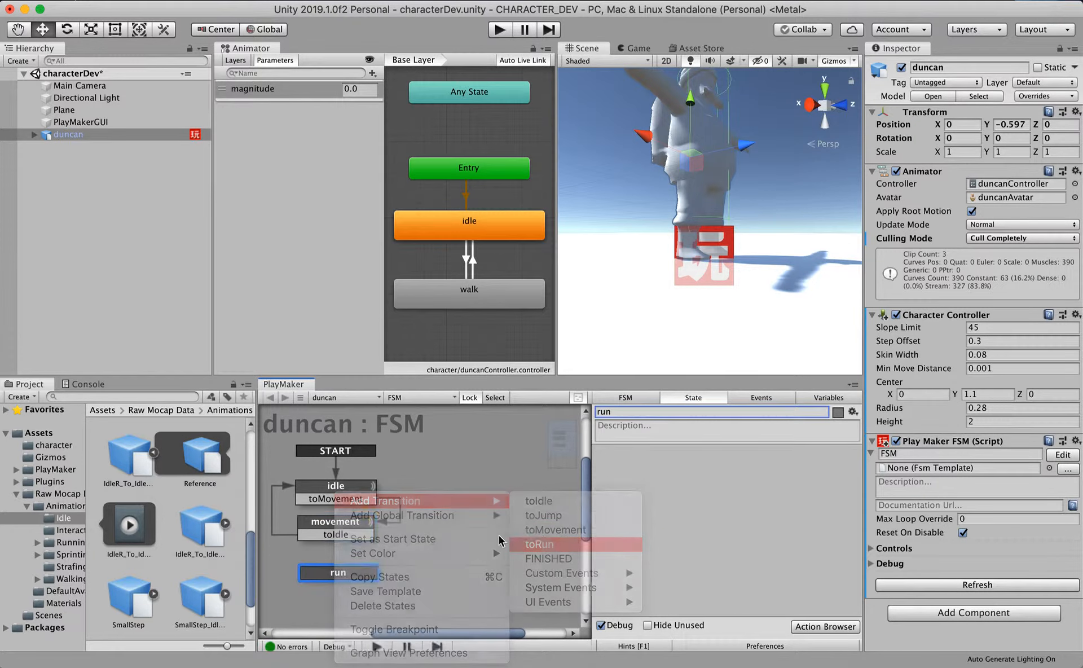
drag(361, 546, 375, 576)
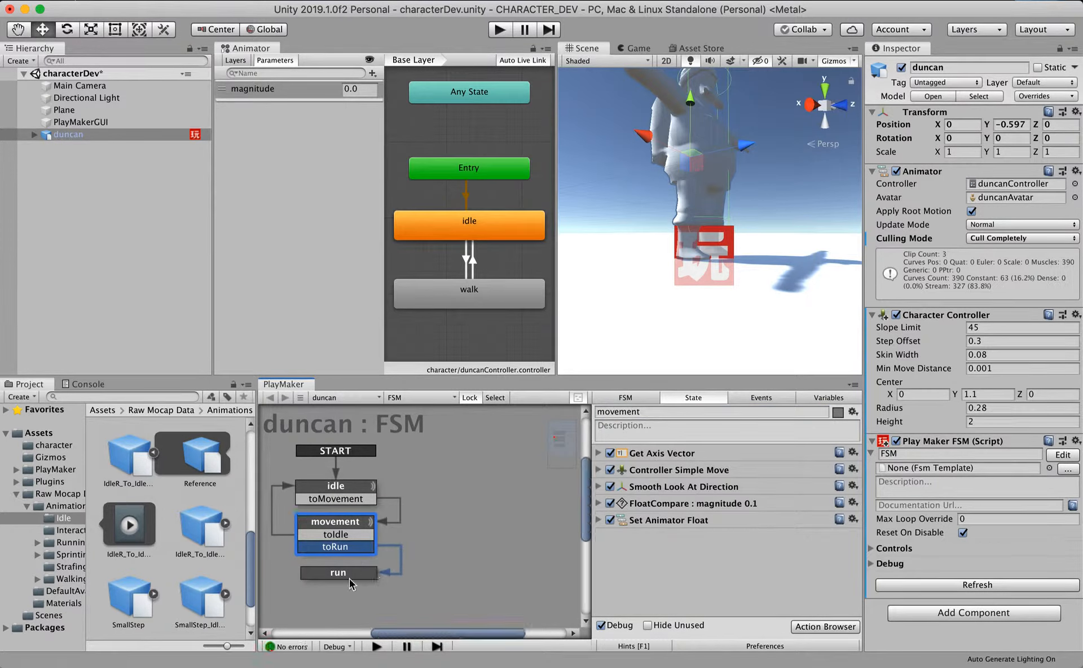
Add a toMovement transition to the run state and link it back to the movement state
right_click(410, 545)
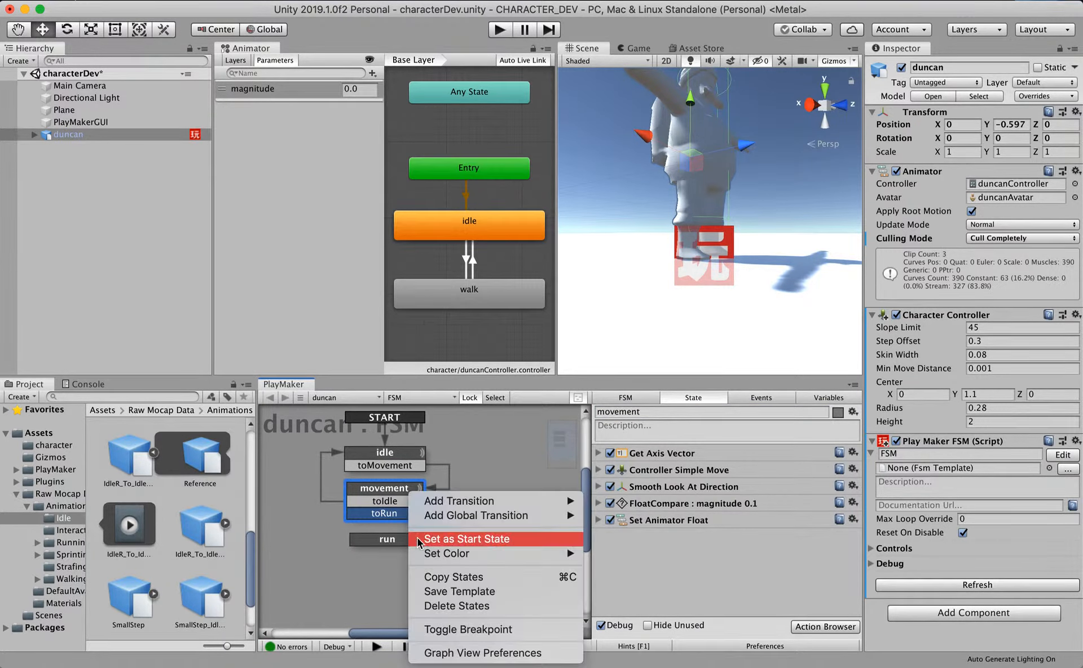
mouse_move(484, 506)
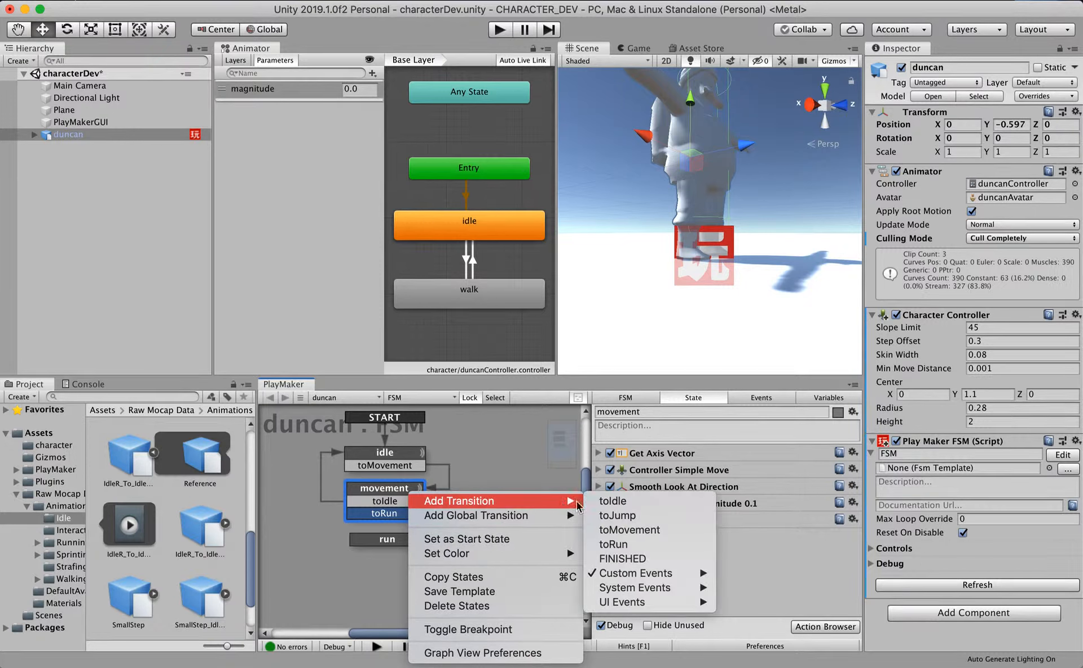
click(631, 533)
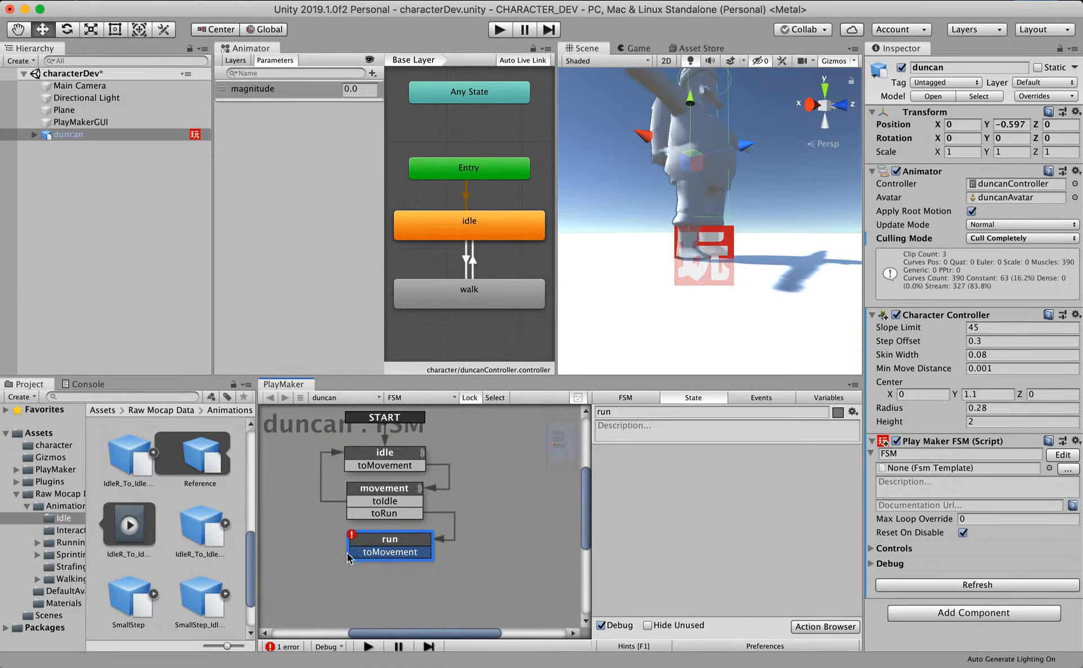
drag(347, 553, 357, 499)
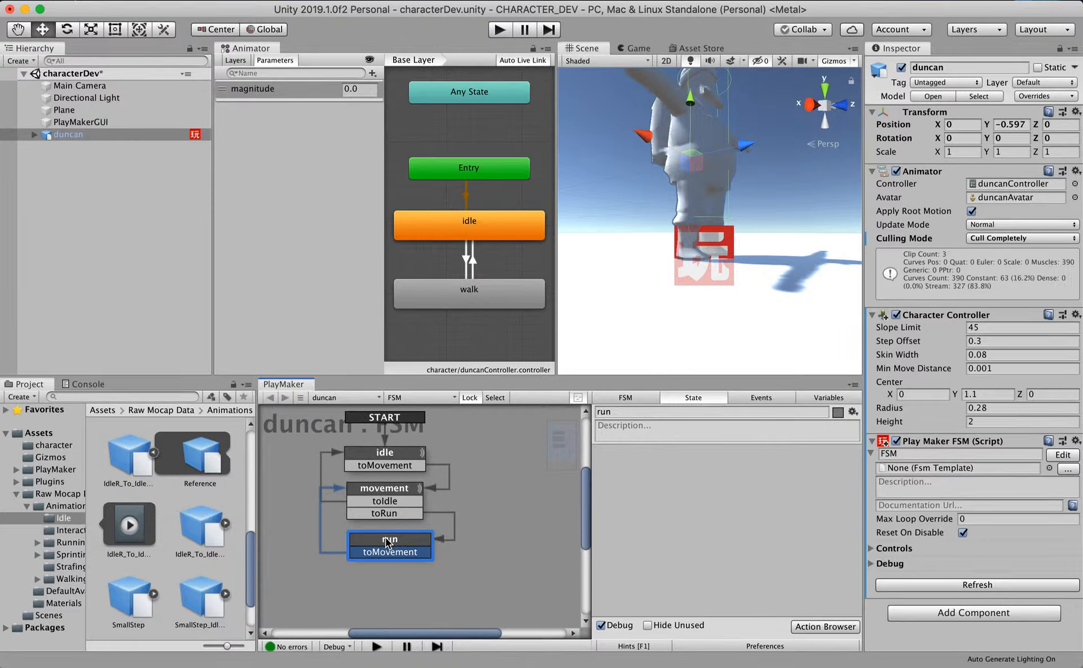
Find the Get Key Down action and add it after Set Animator Float in the movement state
click(394, 490)
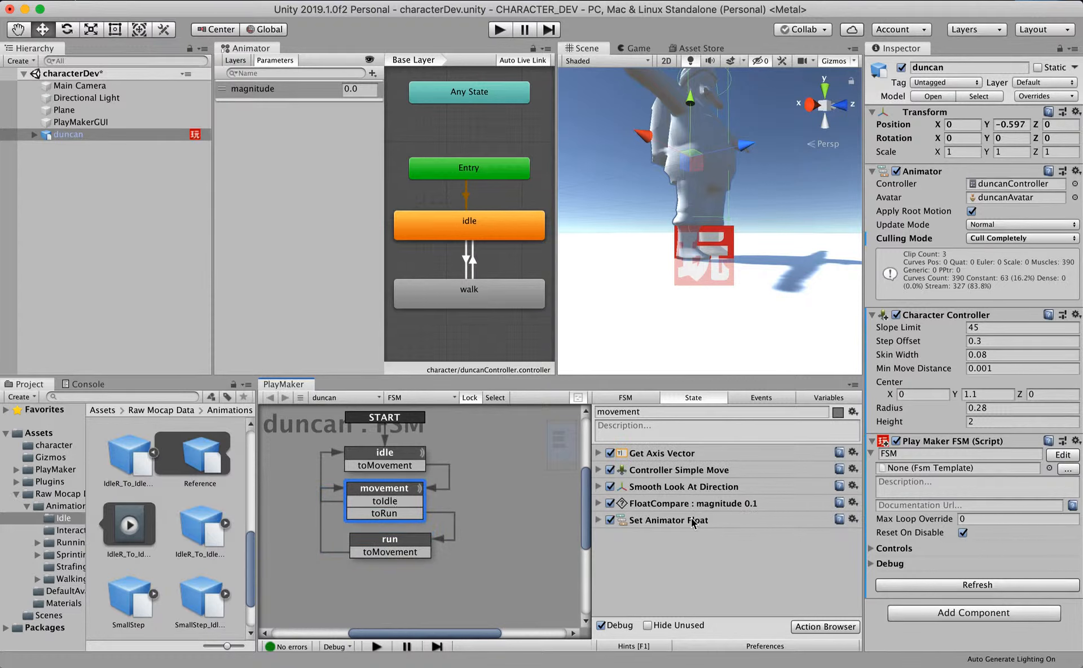
click(823, 625)
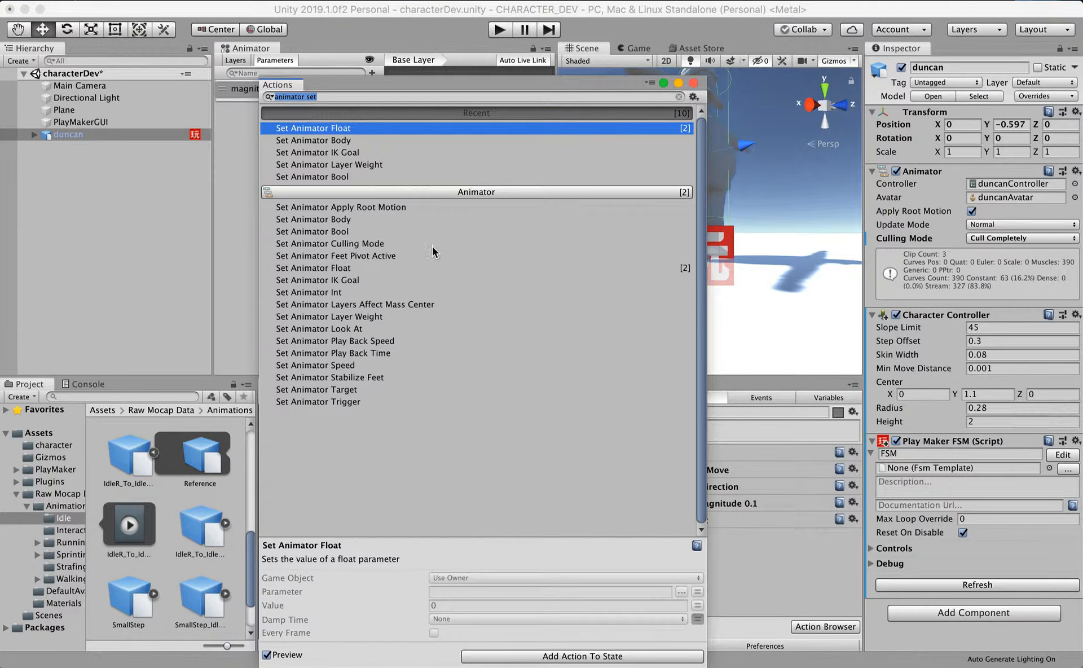
text(get key)
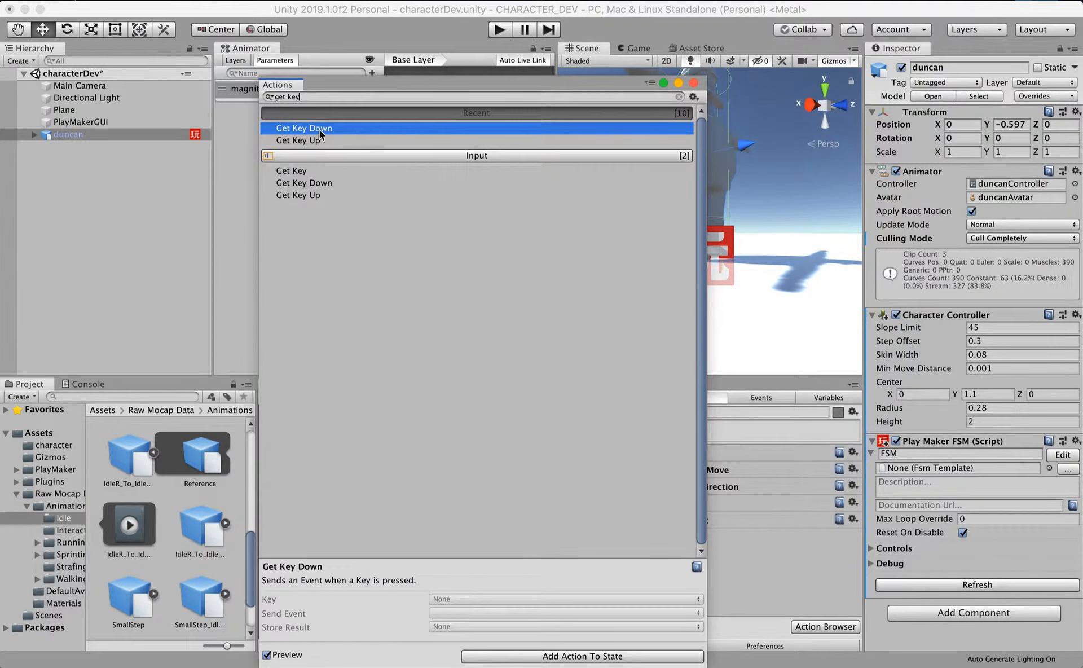
drag(319, 129, 781, 539)
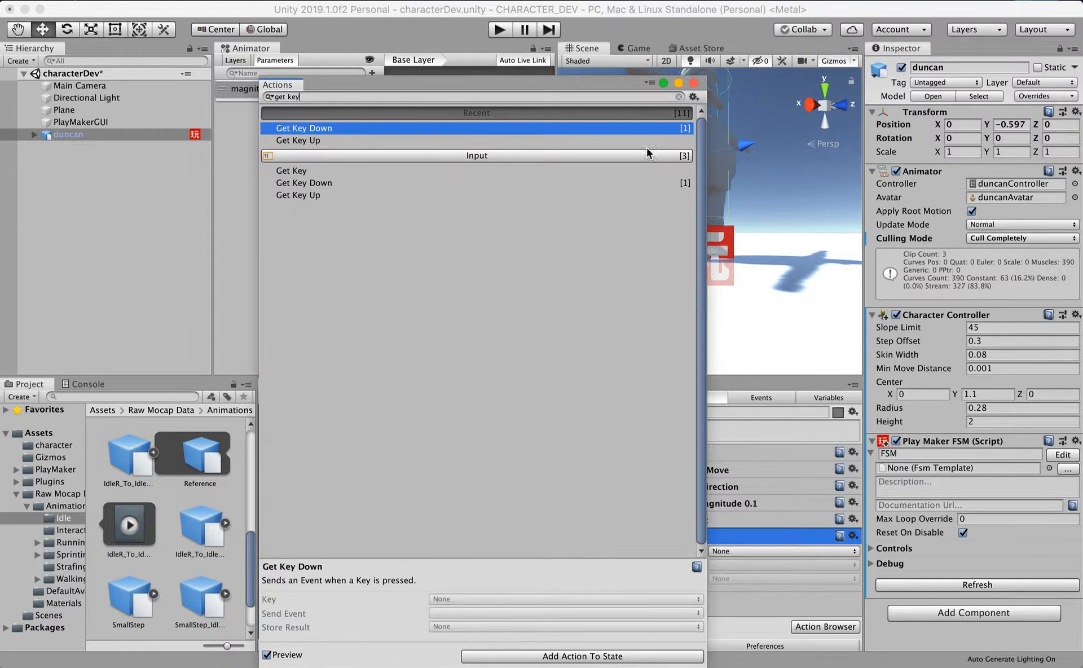
click(693, 83)
Set the movement state's Get Key Down action to the Space key with toRun as its sent event
click(733, 550)
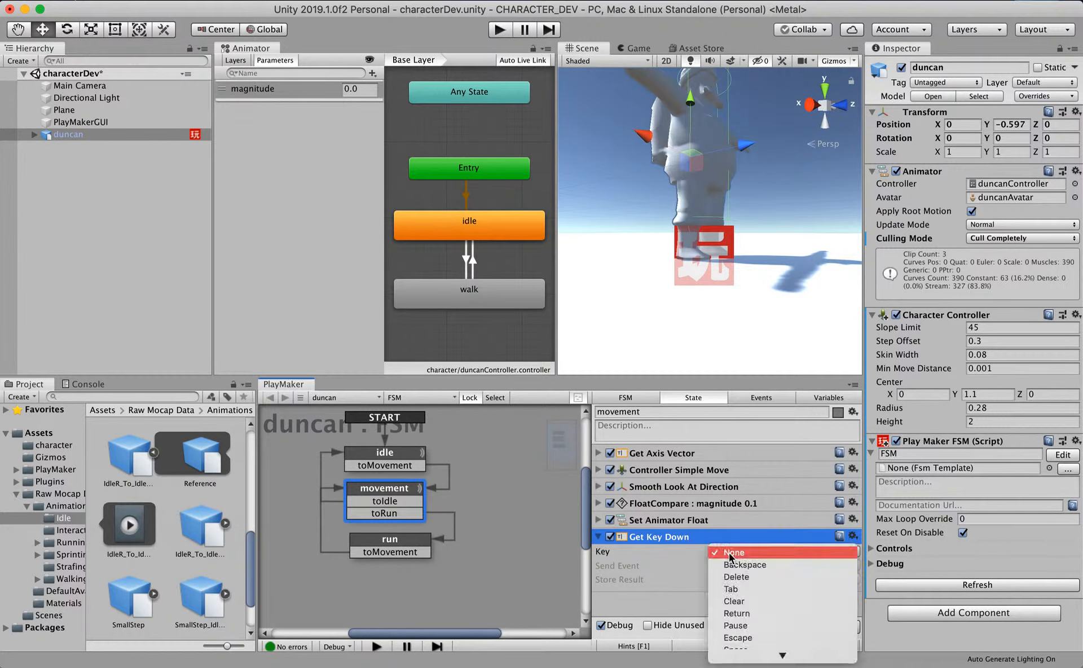
scroll(743, 605, down, 1)
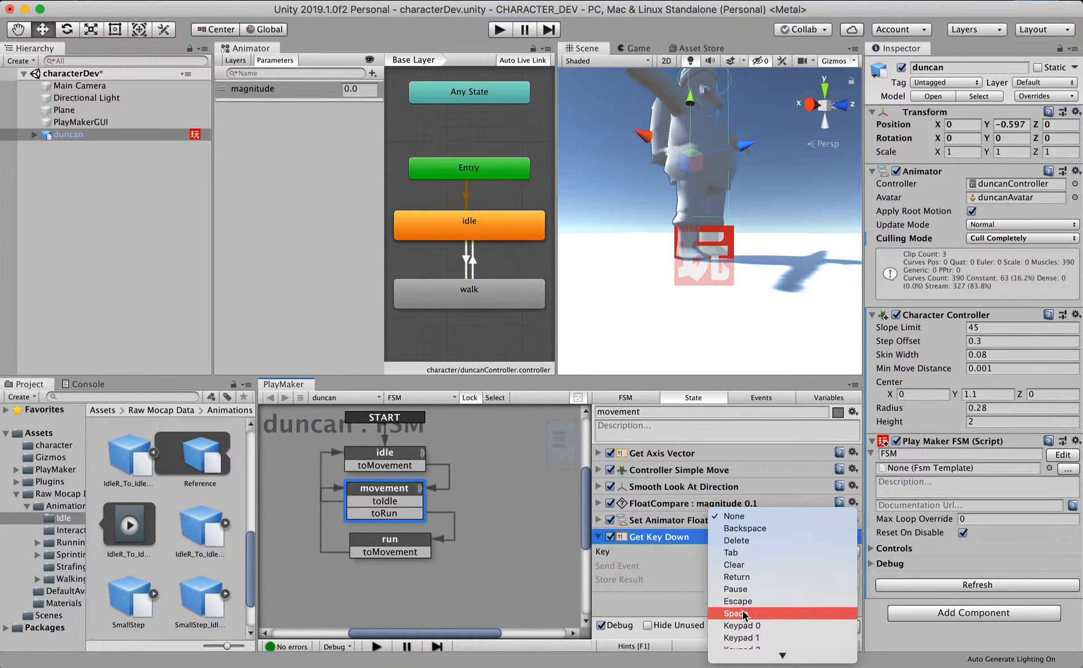
click(742, 613)
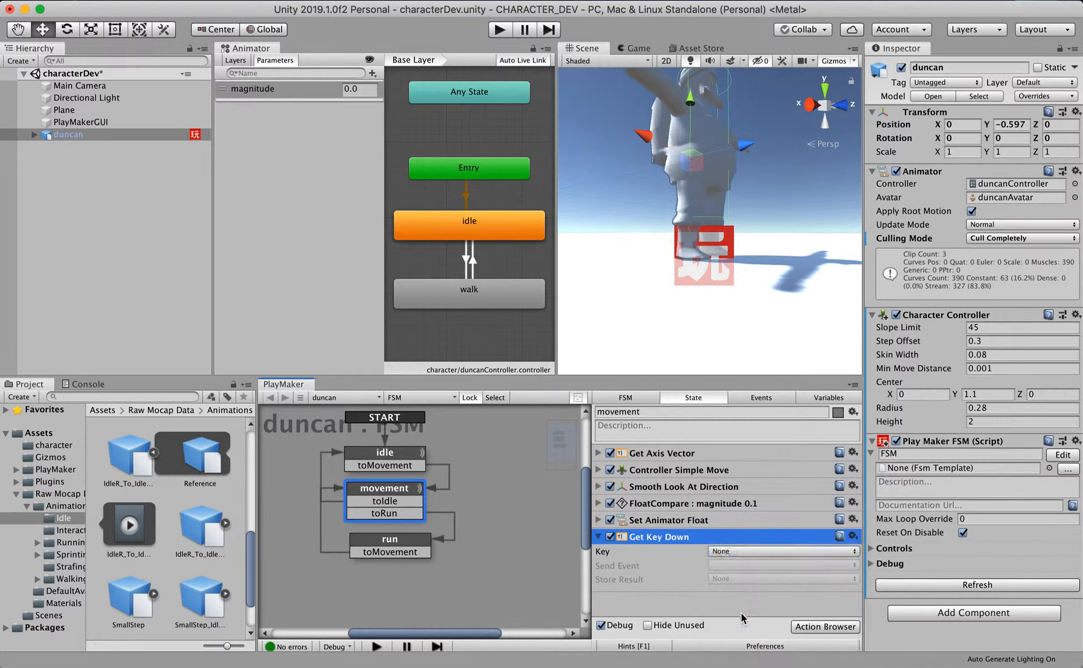
click(723, 566)
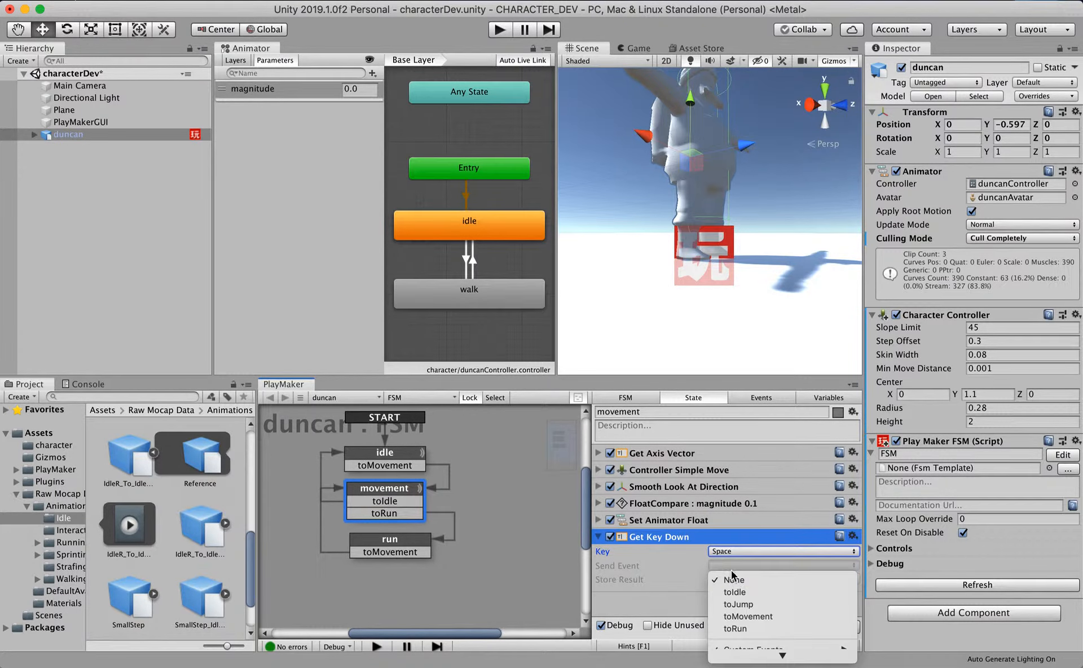
click(733, 628)
click(599, 537)
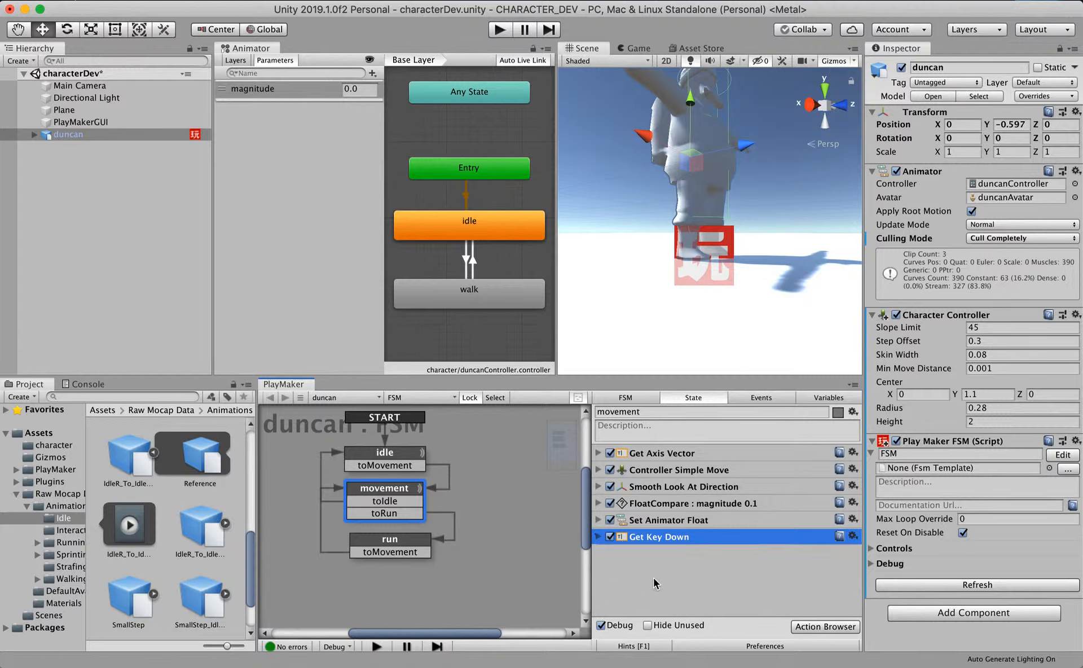
click(681, 563)
click(676, 541)
Find the Get Key Up action and add it to the run state of duncan's FSM
click(406, 543)
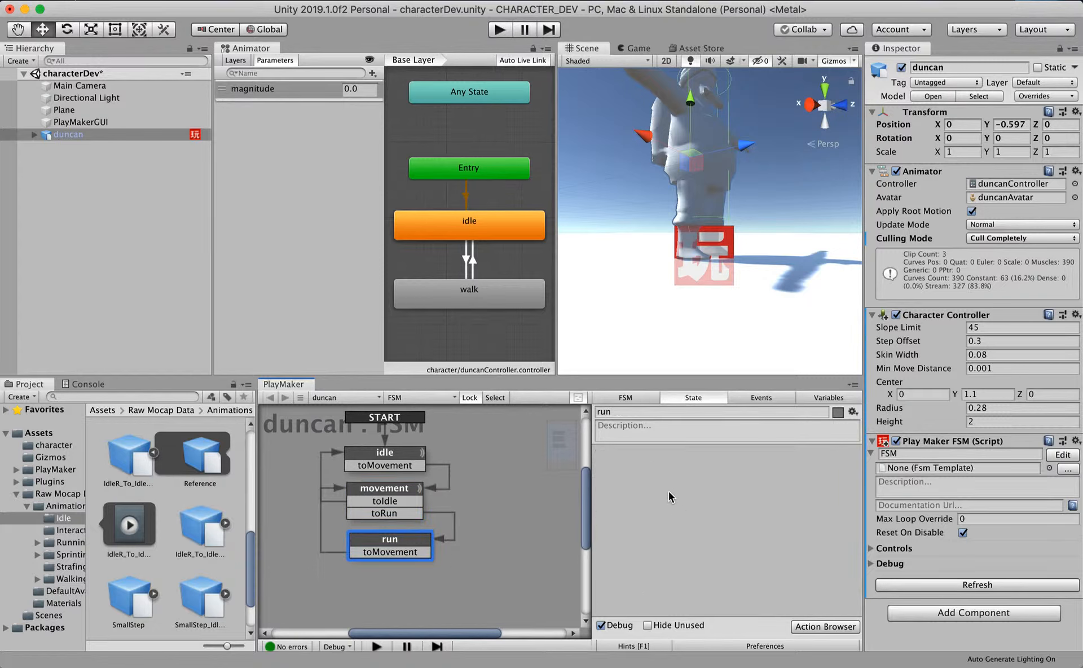
key(super+v)
key(super+z)
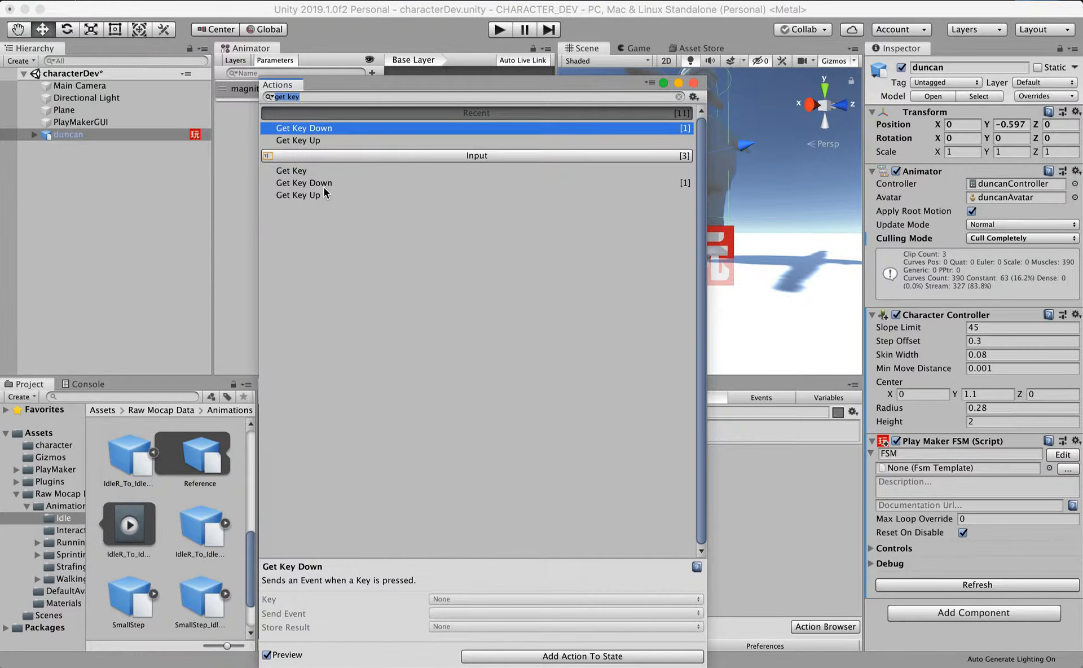
click(326, 195)
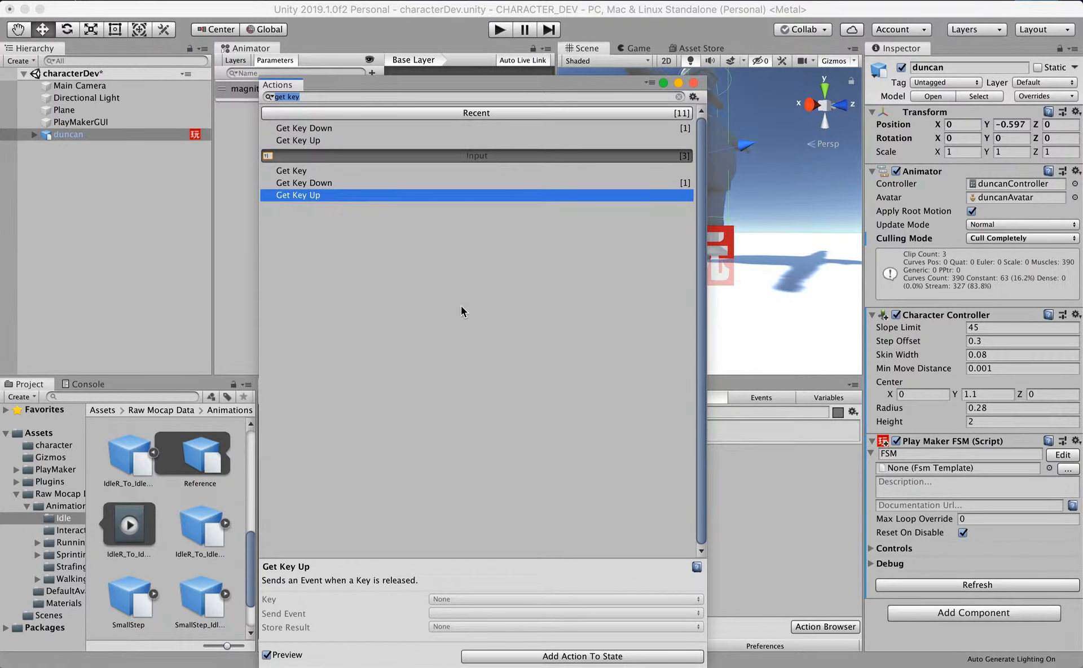
click(693, 82)
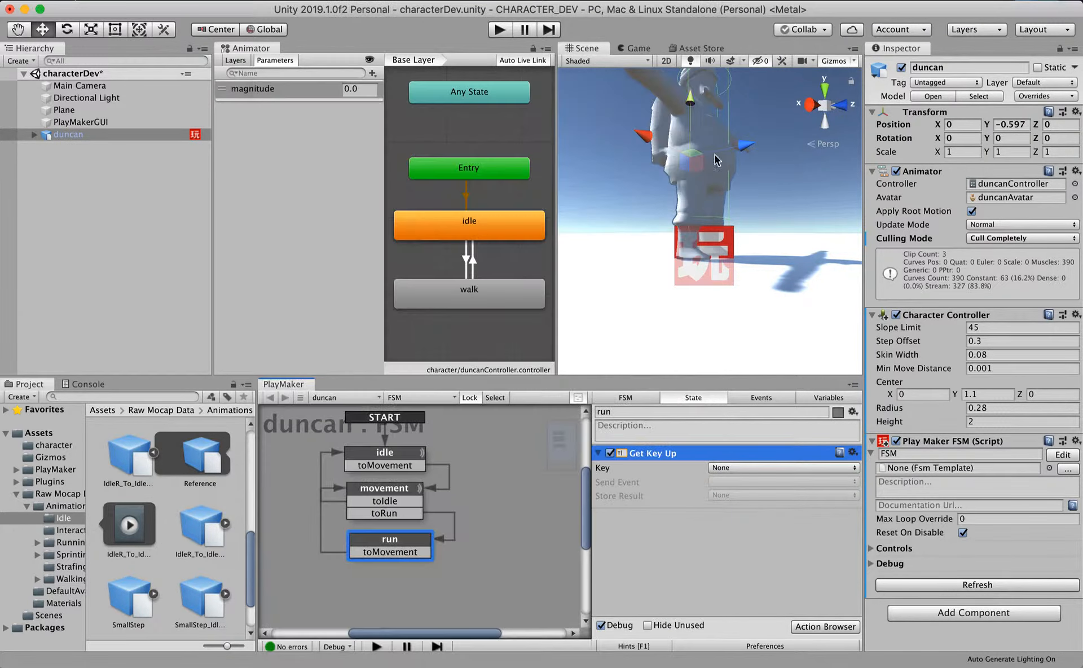
Set the run state's Get Key Up action to the Space key with toMovement as its sent event
click(724, 470)
click(744, 566)
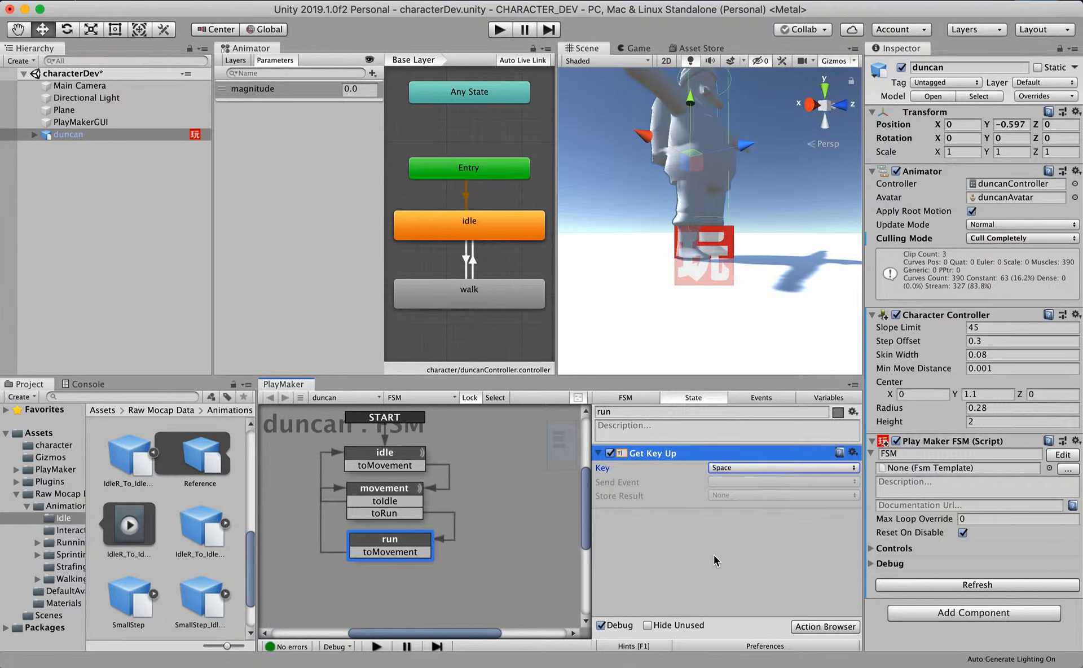
click(721, 483)
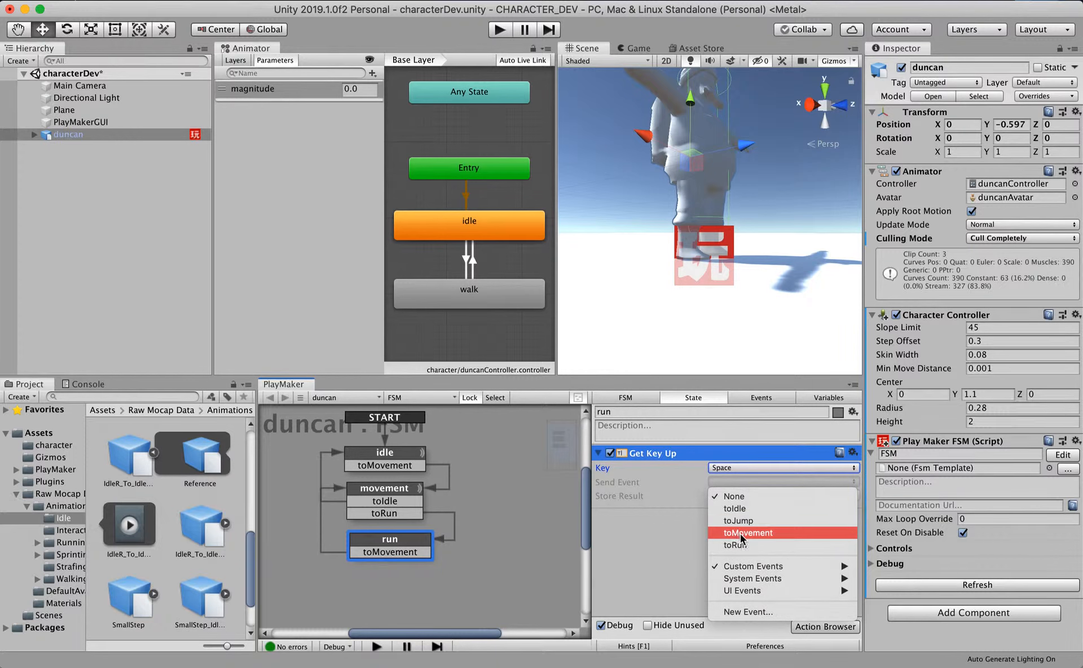
click(740, 534)
click(638, 526)
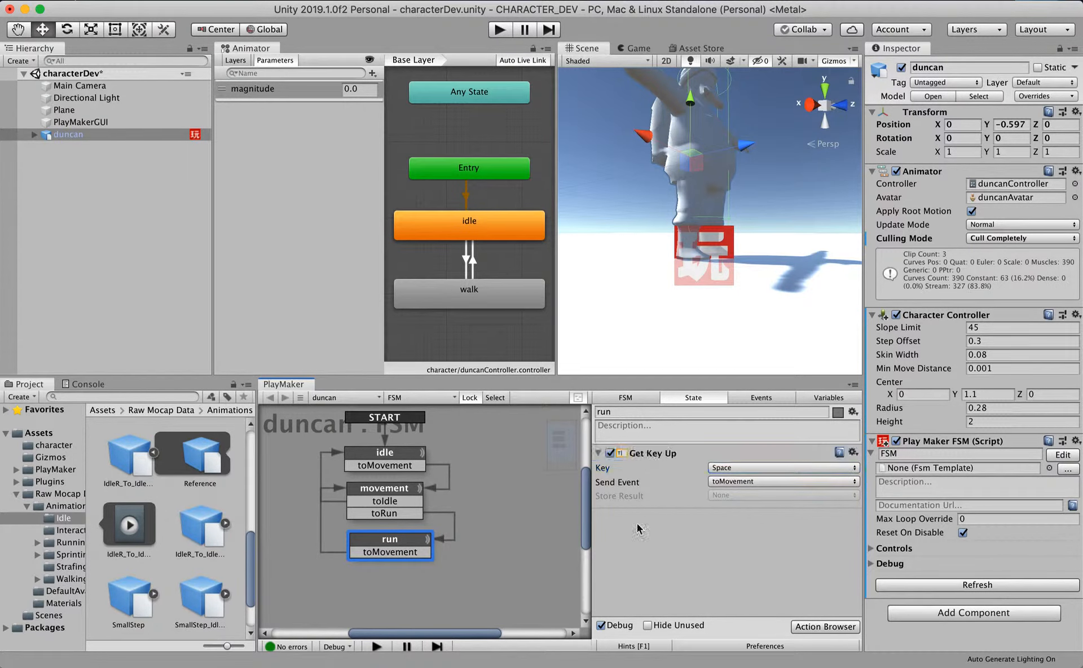
Play-test the scene, walking duncan in different directions while holding and releasing Space to check the FSM's movement and run transitions, then stop playback
click(390, 496)
click(503, 31)
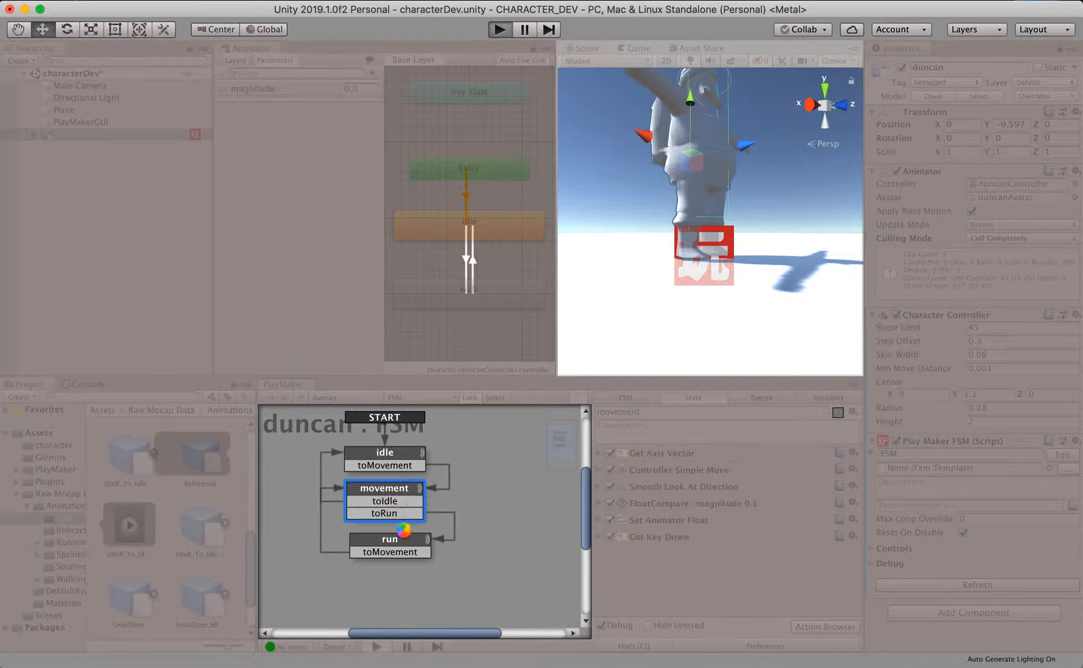
key(s)
key(space)
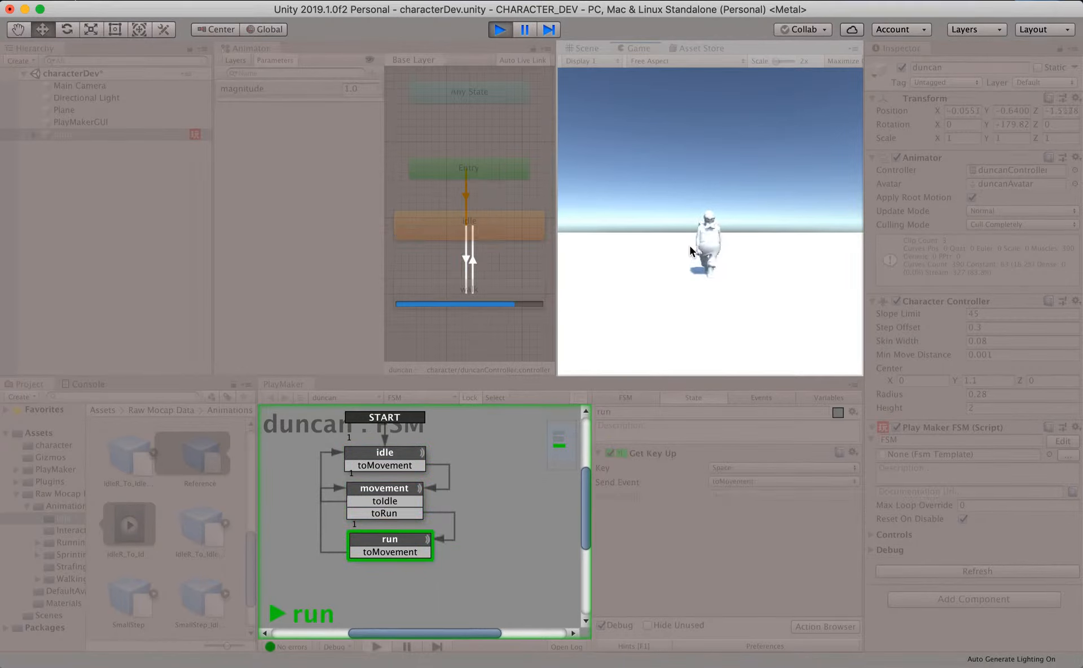
key(space)
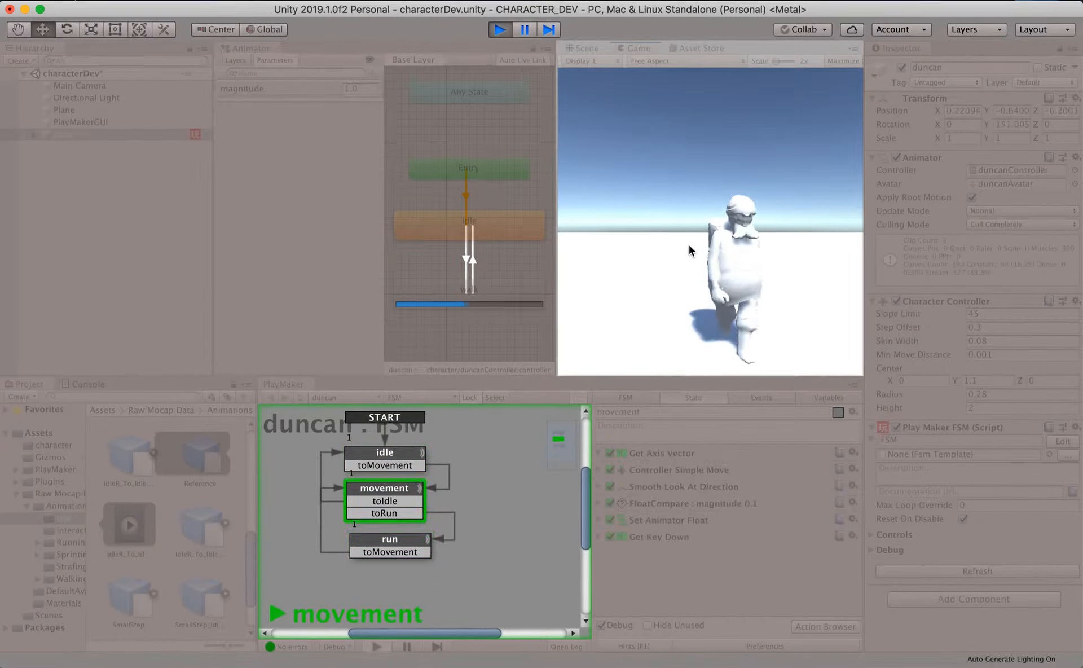
key(w)
key(space)
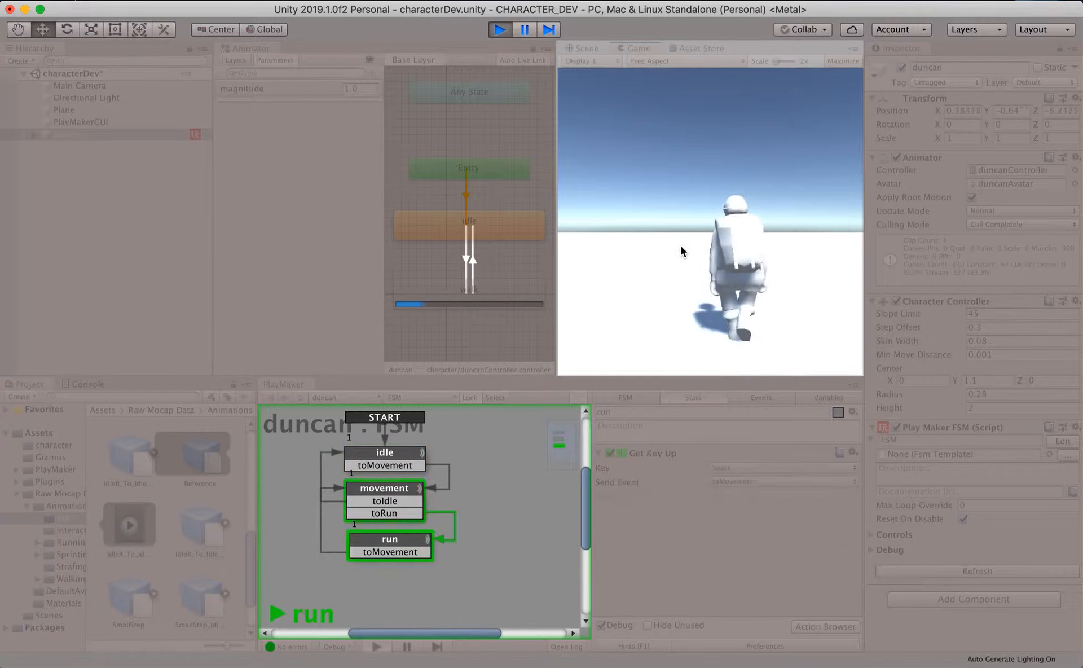
key(a)
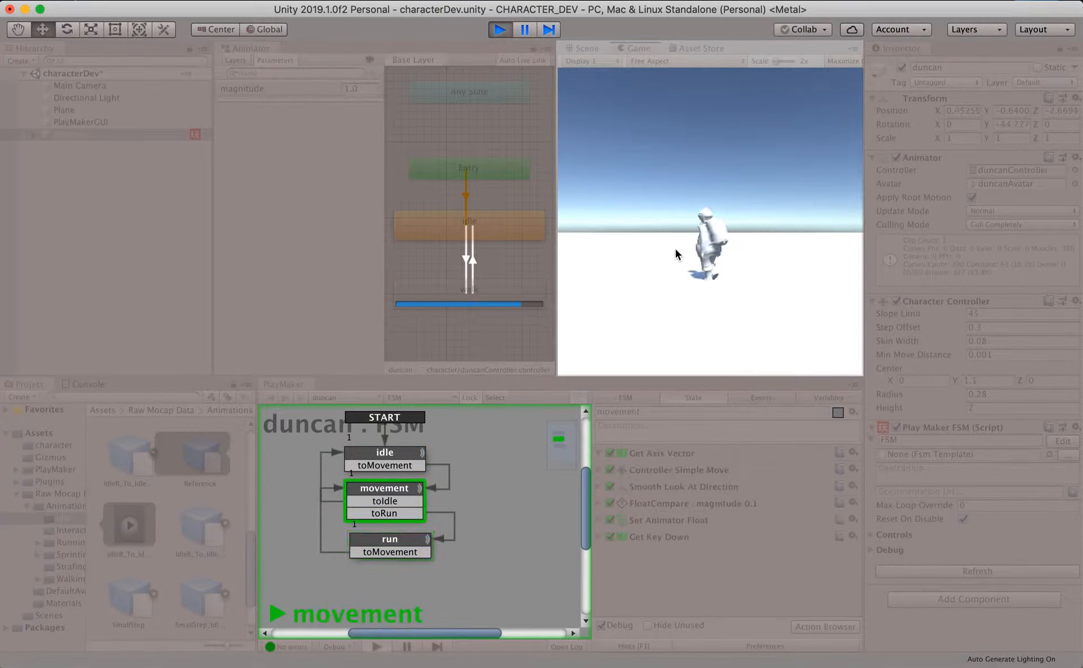
key(d)
key(space)
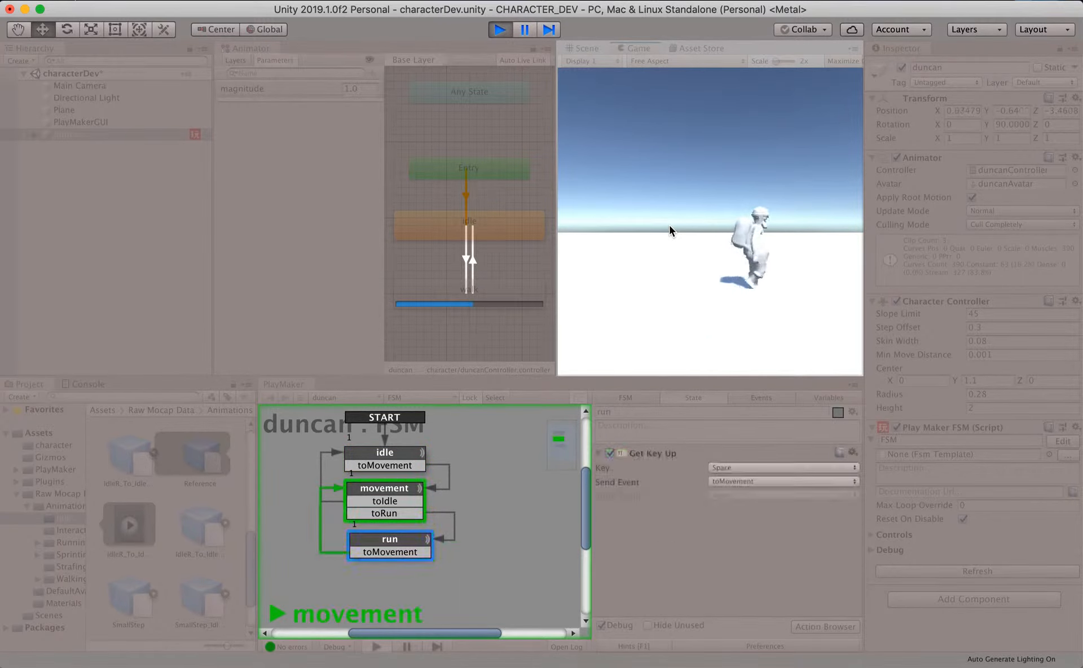
key(s)
key(space)
key(space)
key(w)
key(space)
key(space)
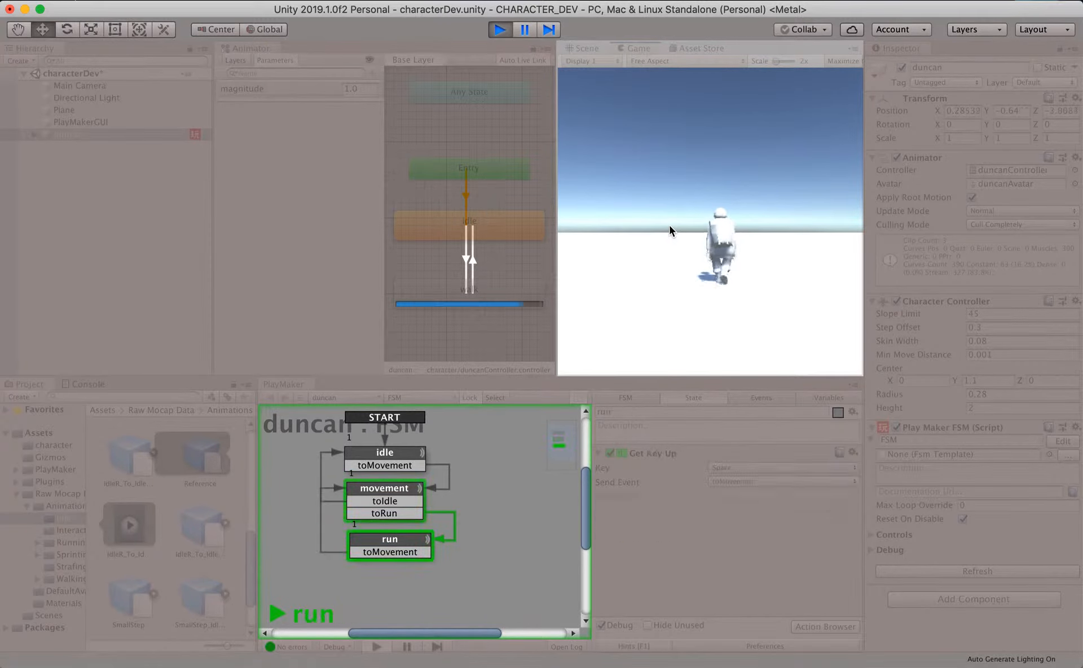
key(space)
key(s)
key(space)
key(space)
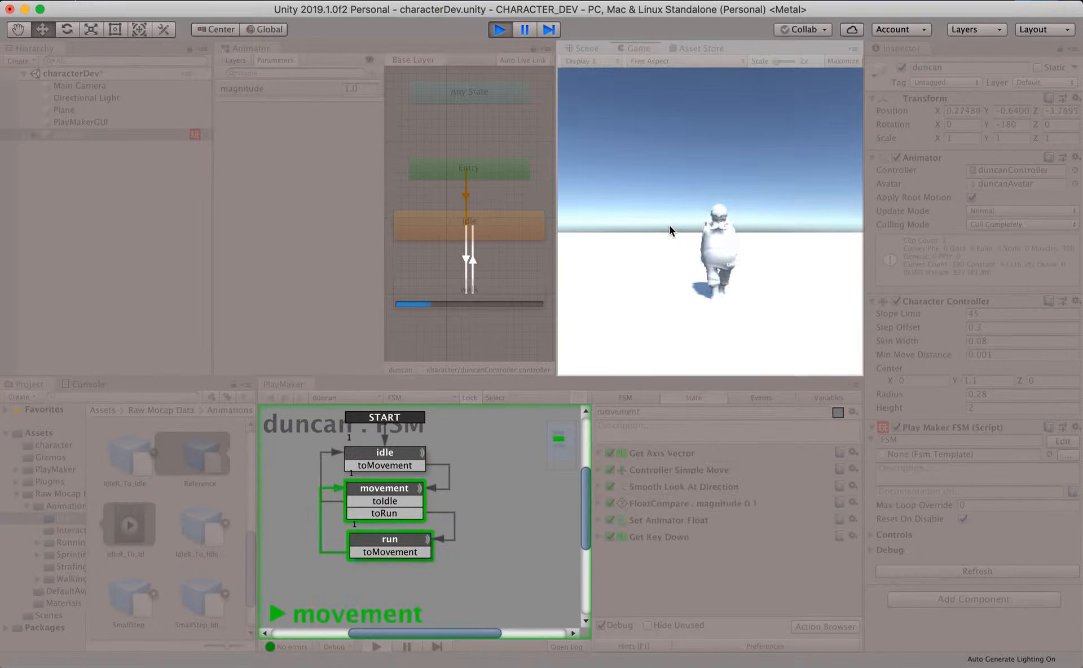
key(space)
key(w)
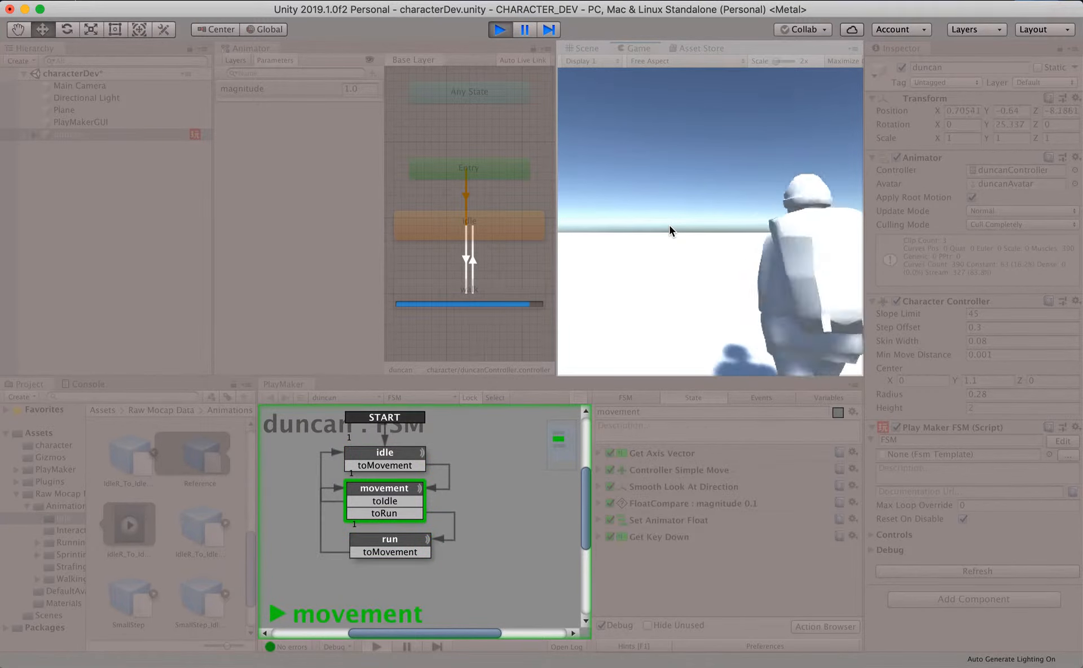
click(499, 32)
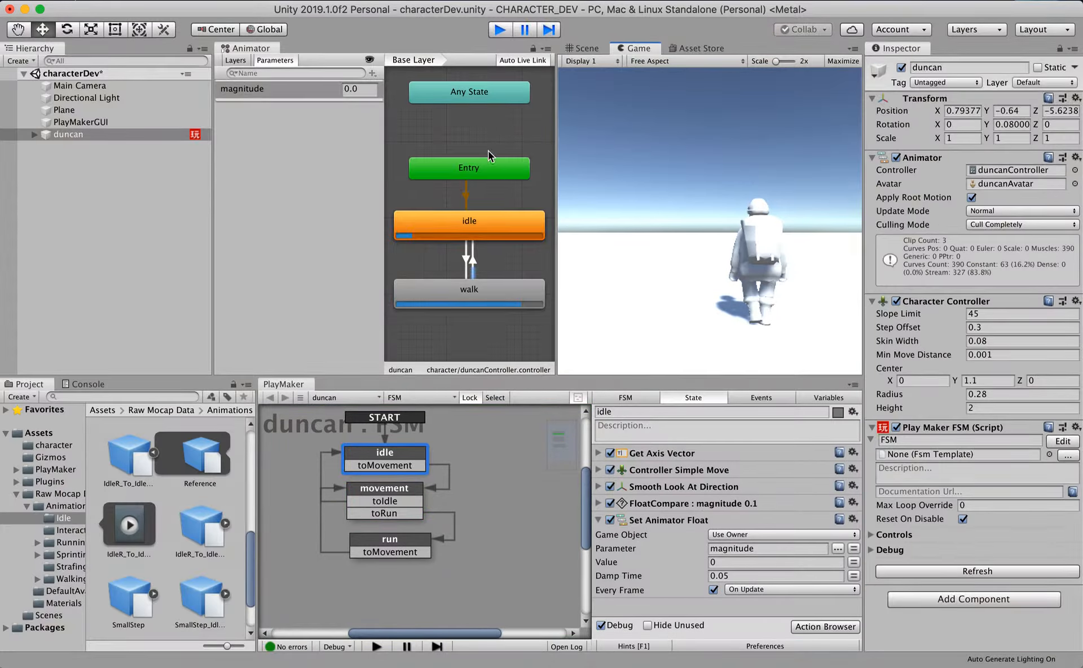
Create an empty state in the Animator's Base Layer and place it directly below the walk state
click(405, 490)
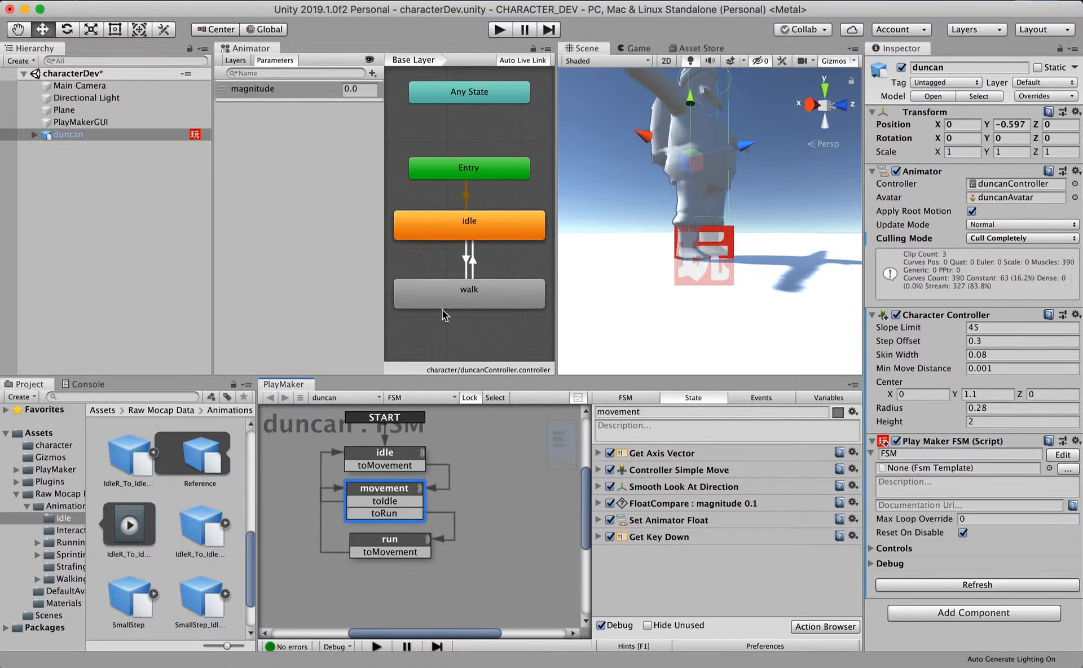
right_click(461, 342)
click(647, 343)
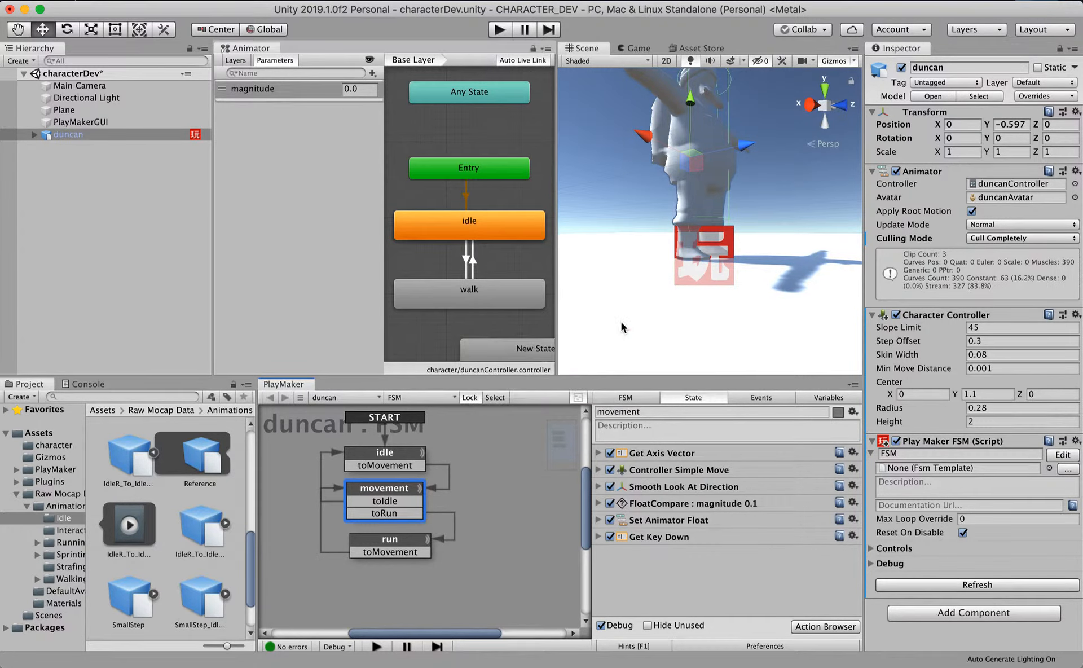
drag(523, 350, 471, 345)
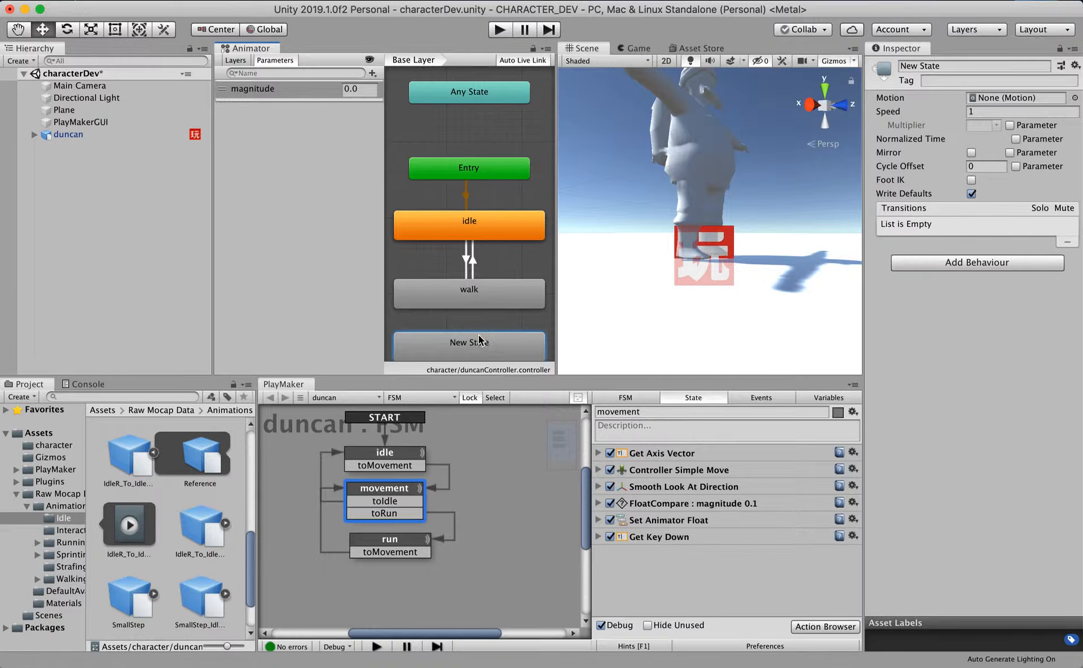
Make Animator transitions in both directions between the walk state and the new empty state
right_click(456, 299)
click(501, 302)
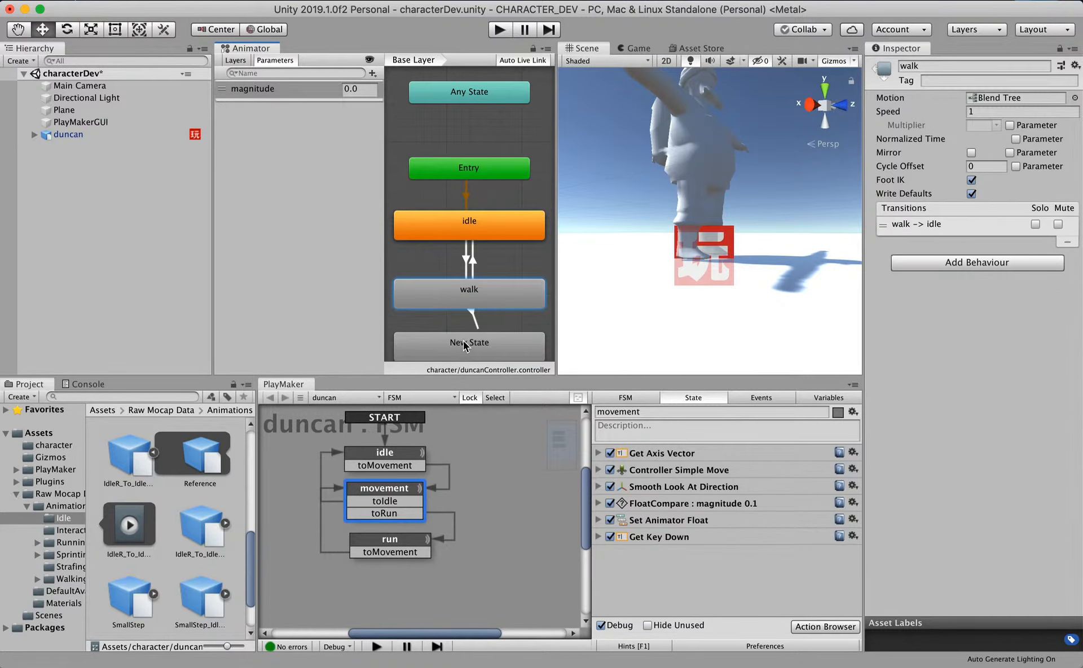
click(464, 343)
right_click(481, 343)
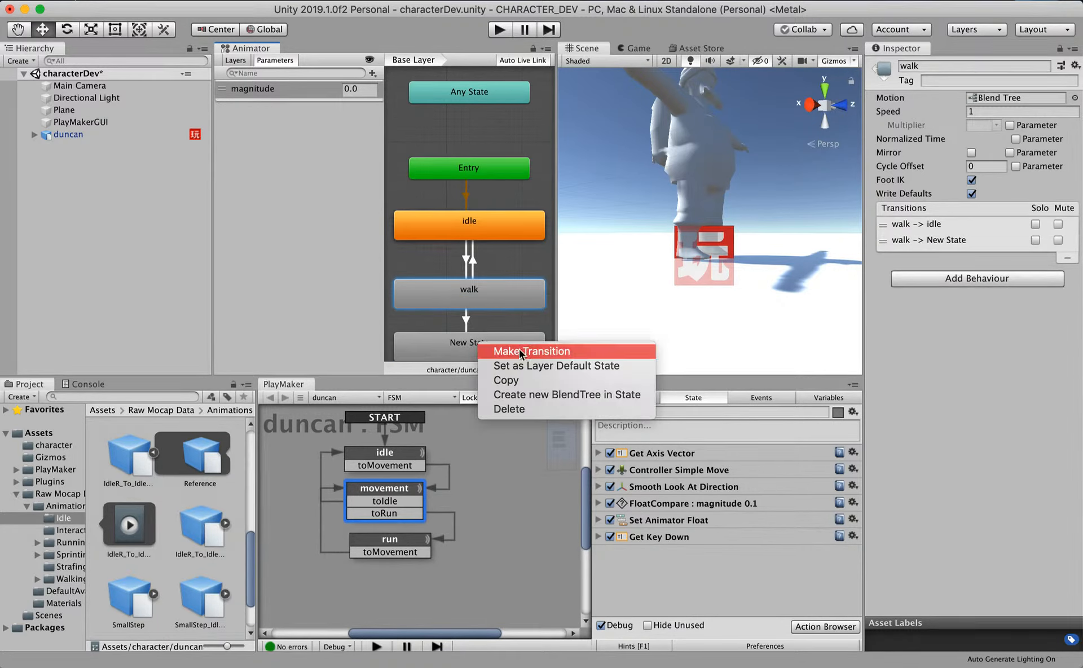
click(519, 352)
click(474, 296)
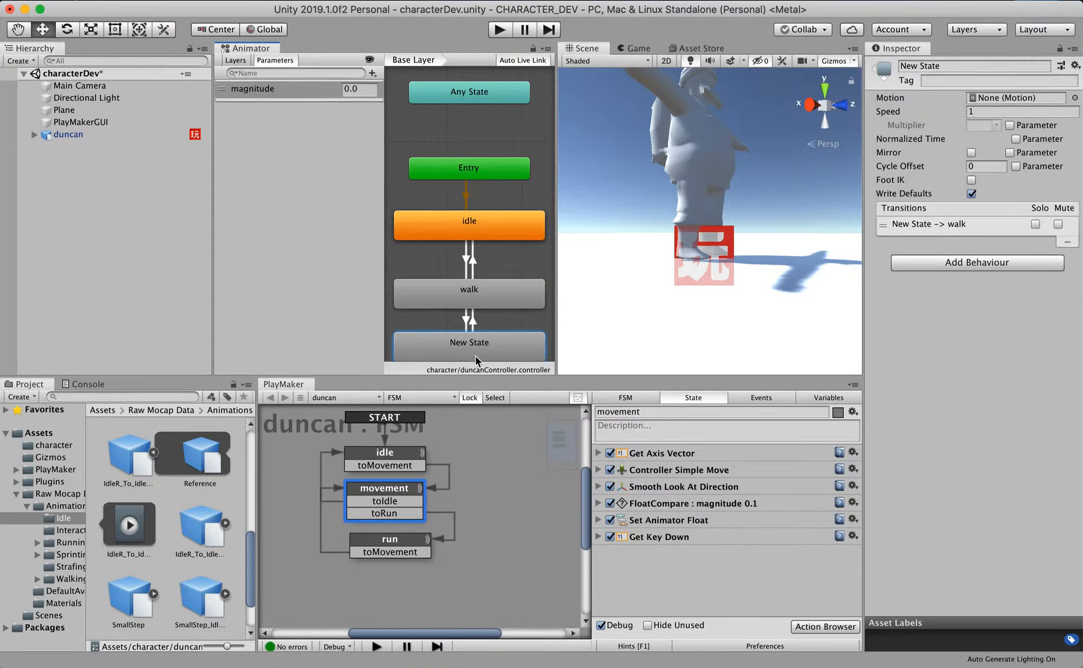
Rename the new Animator state as run
drag(941, 66, 894, 64)
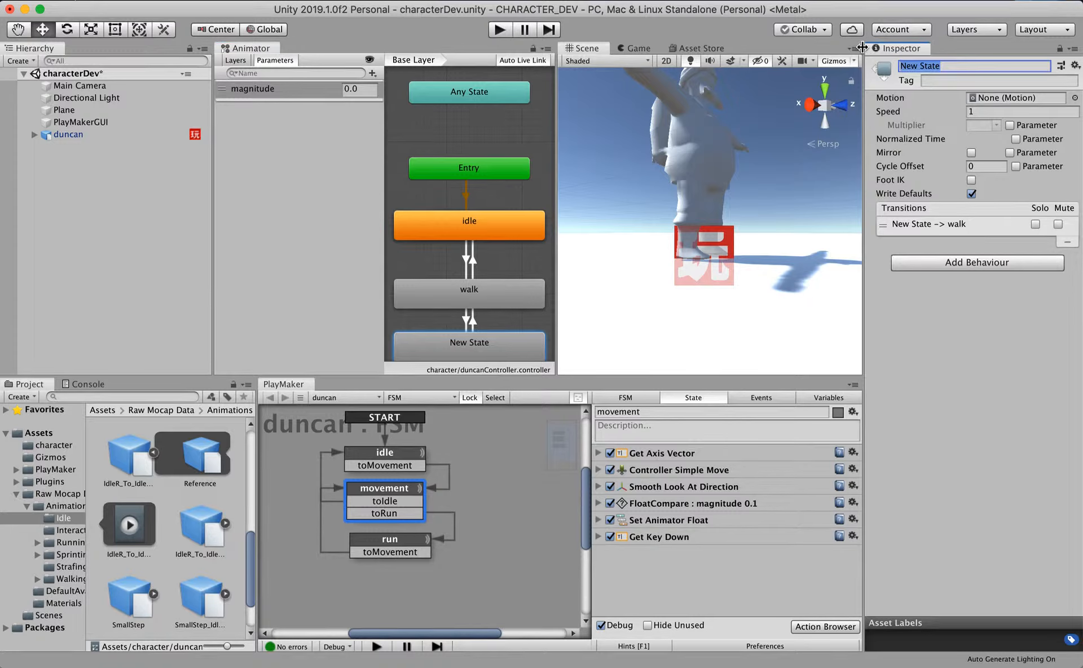
text(run)
key(Return)
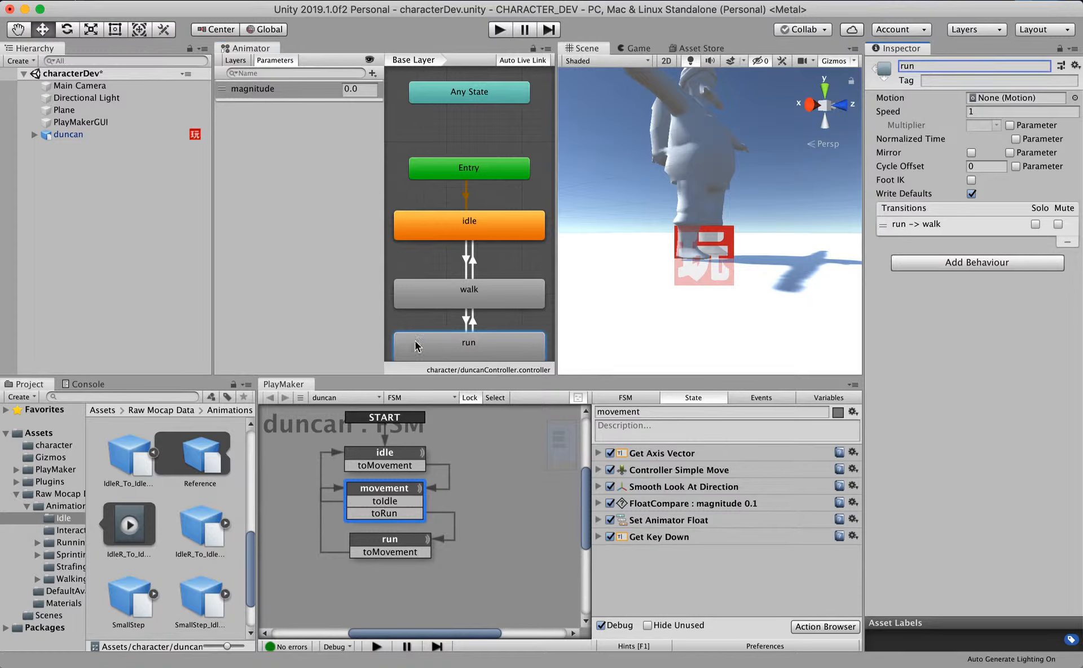
Add a Bool parameter named run to the Animator controller
click(289, 186)
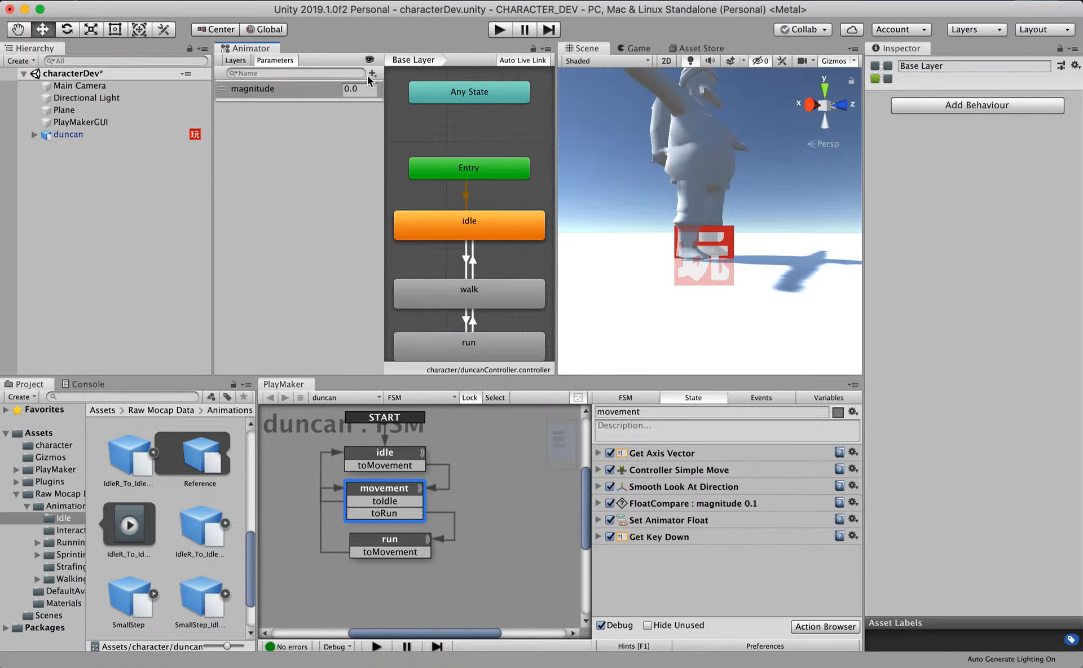
click(373, 73)
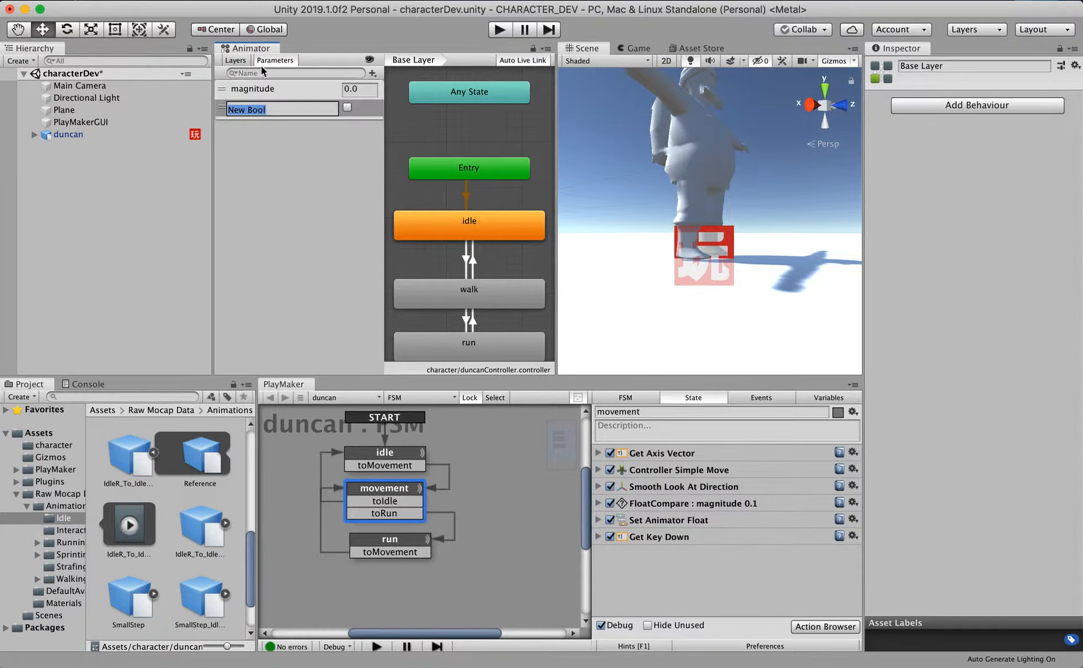
text(run)
key(Return)
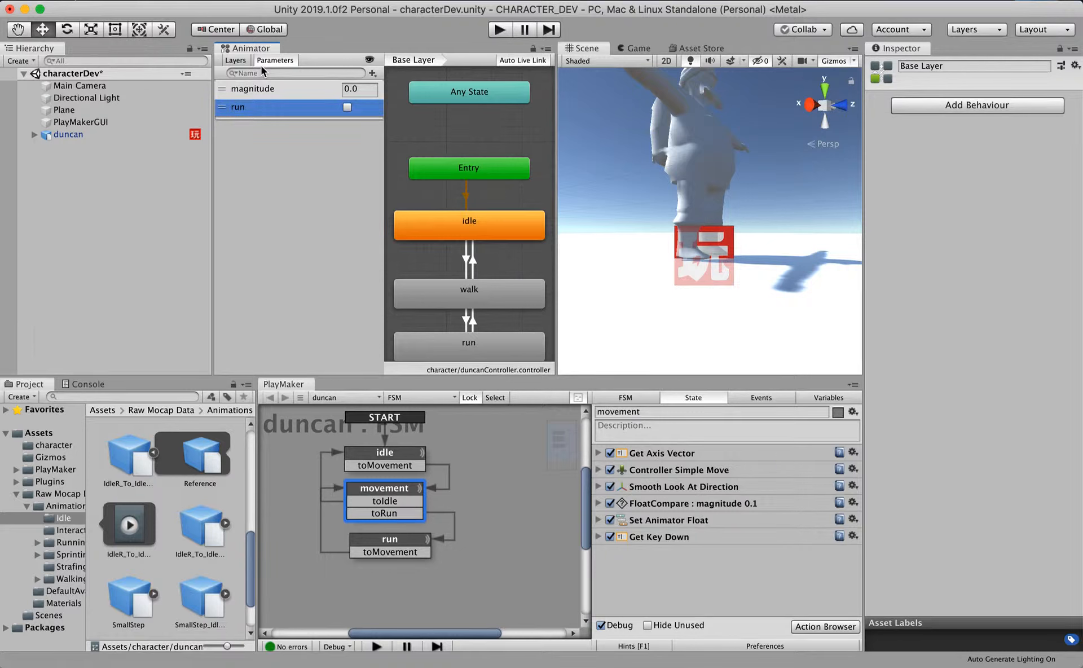
Add a condition to the walk-to-run transition requiring the run parameter to be true
click(466, 326)
drag(1075, 237, 1074, 292)
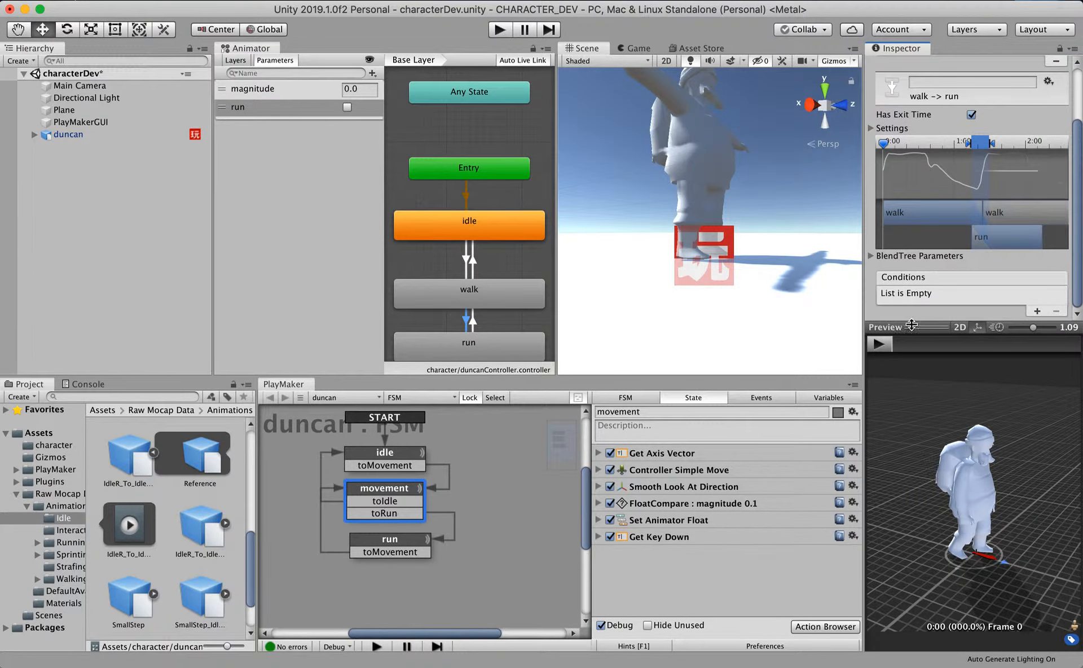
click(1037, 312)
click(941, 295)
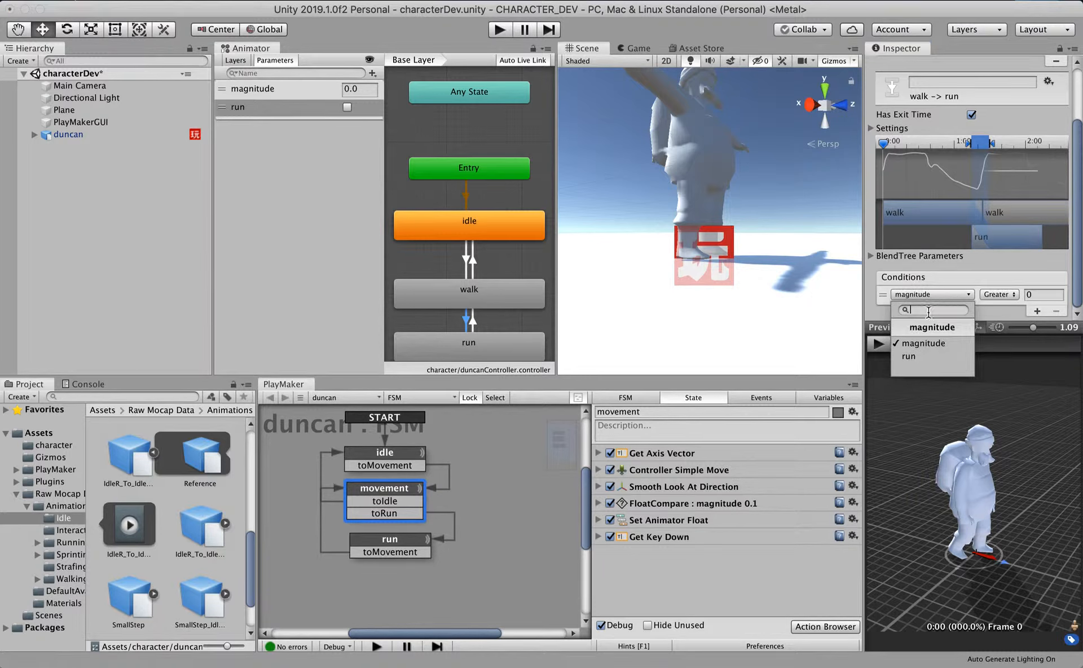
click(914, 362)
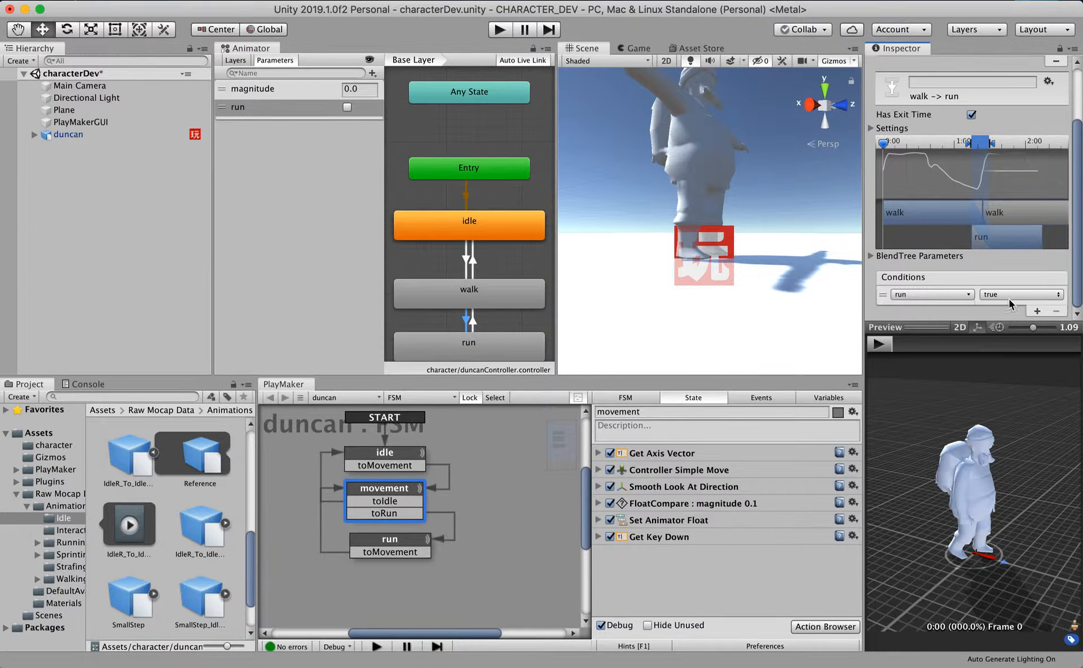
Add a condition to the run-to-walk transition requiring the run parameter to be false
click(471, 347)
click(473, 323)
click(1048, 288)
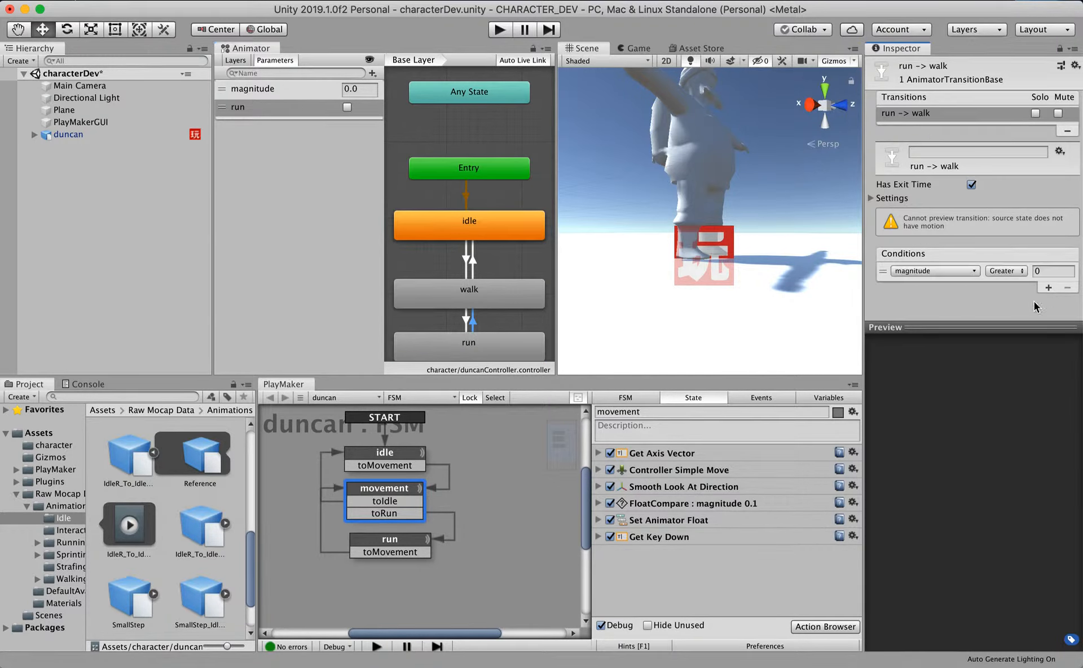
click(948, 277)
click(926, 330)
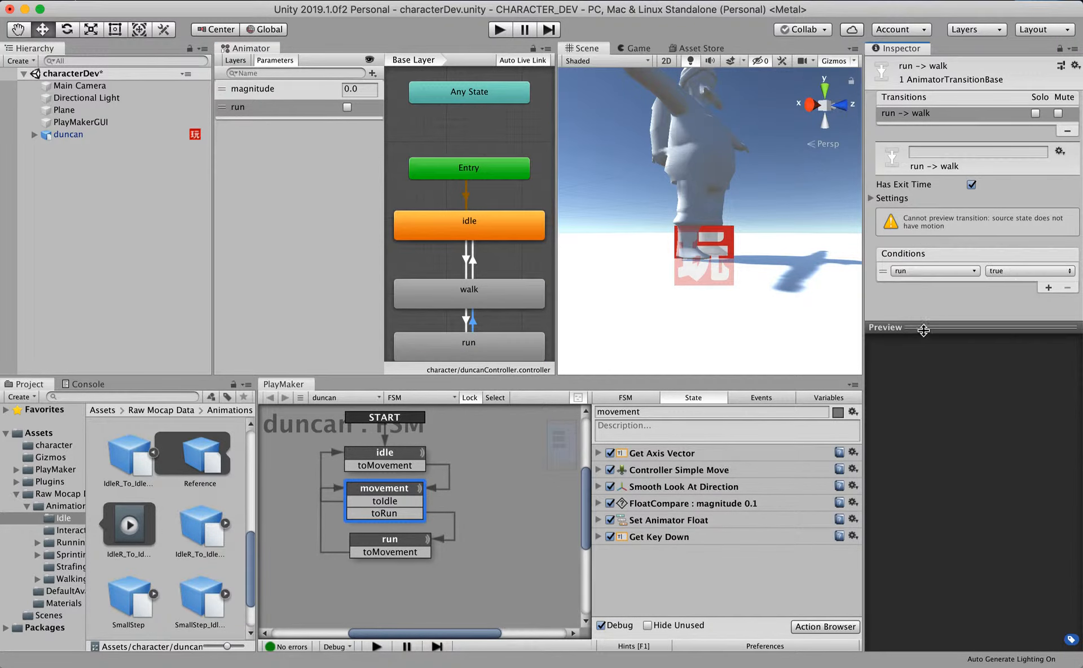
click(1015, 274)
click(1012, 290)
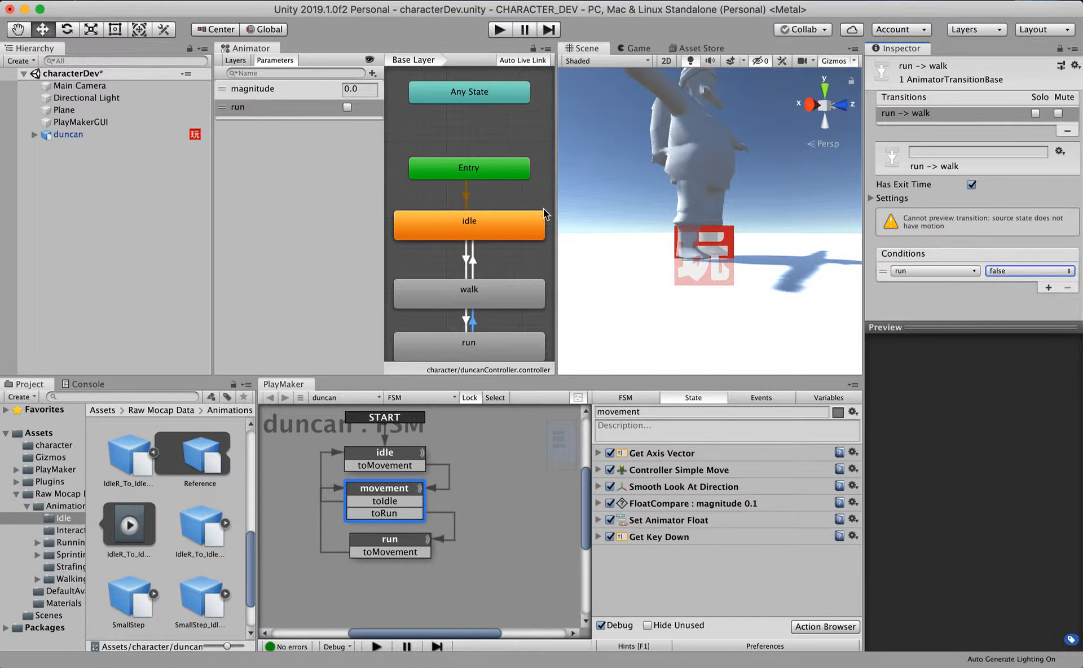
click(484, 341)
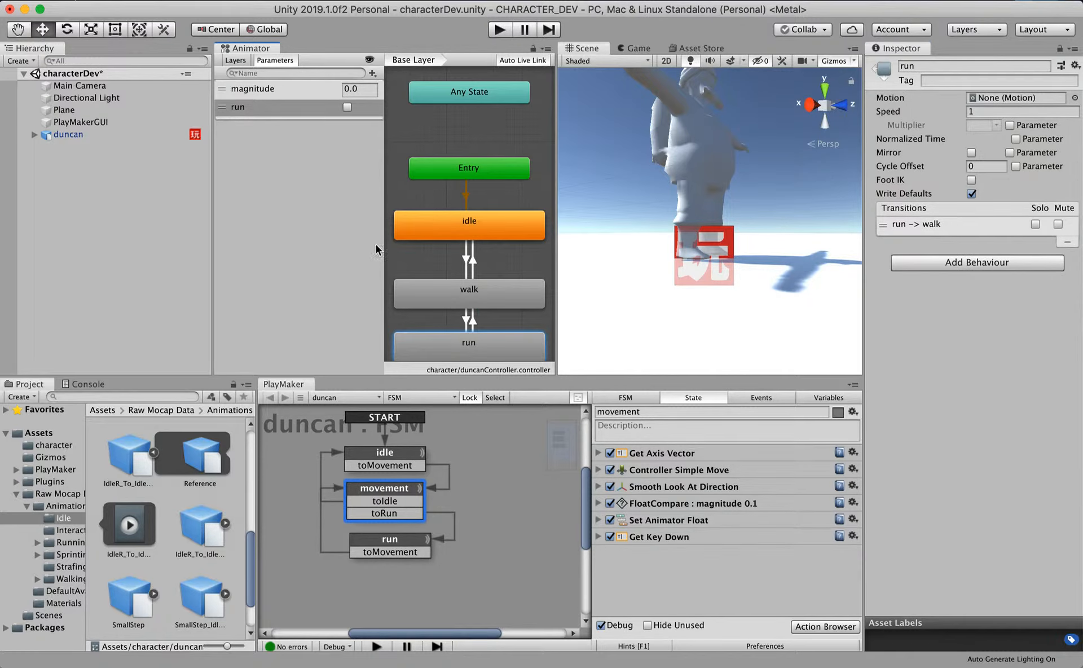
Open the Running animations folder in Raw Mocap Data and select the RunForward_NtrlFaceFwd clip
click(103, 411)
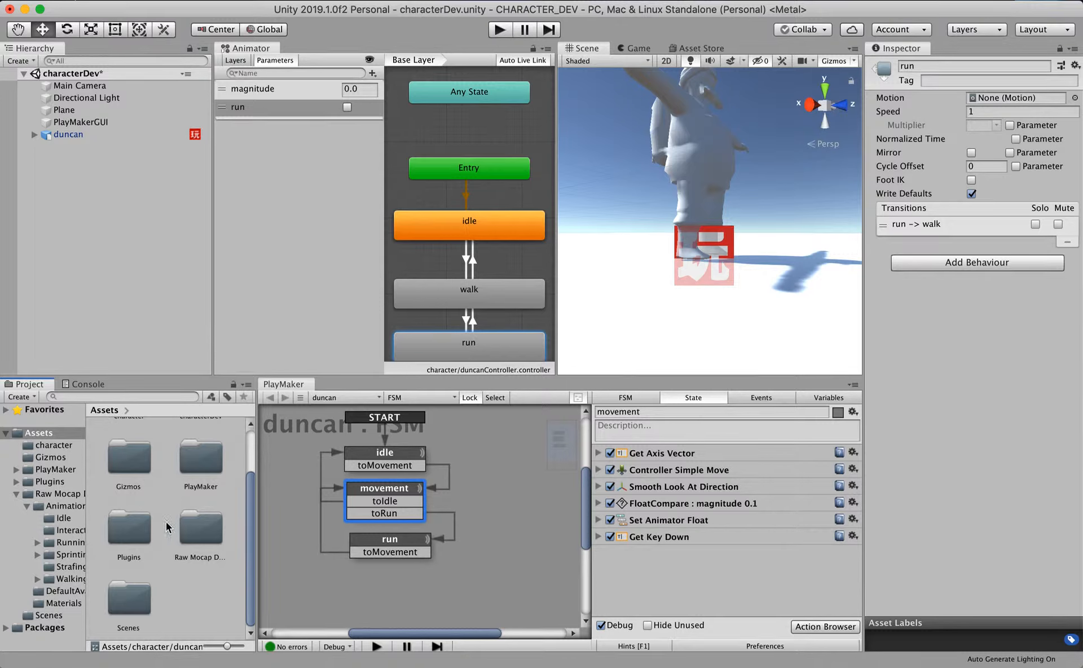
double_click(199, 533)
click(132, 457)
double_click(131, 457)
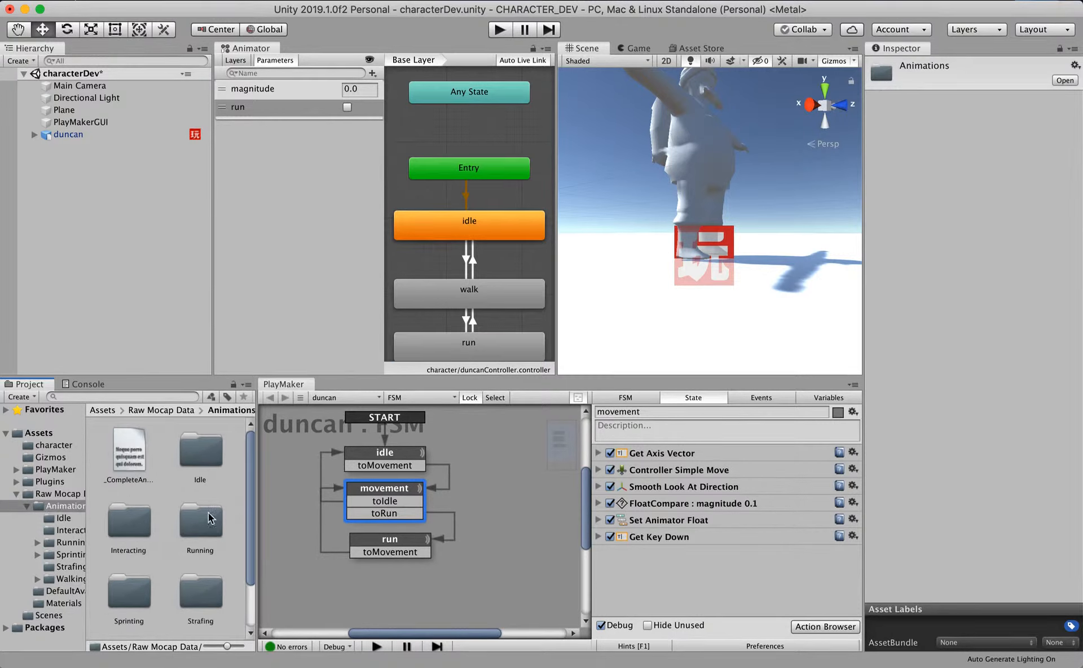
scroll(248, 562, down, 2)
click(195, 478)
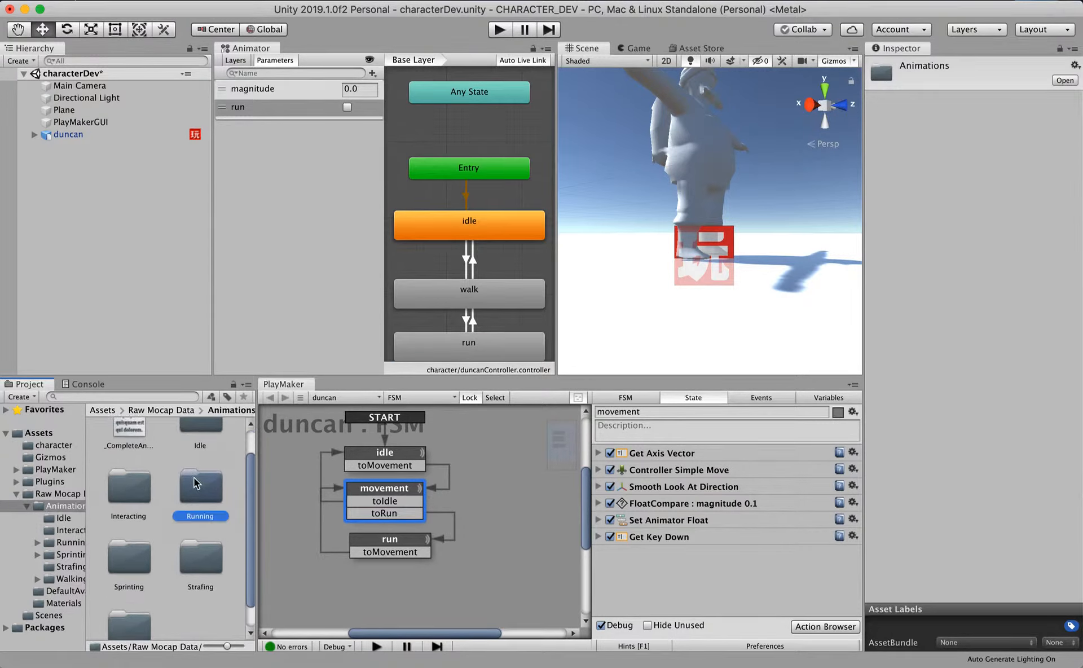
double_click(188, 494)
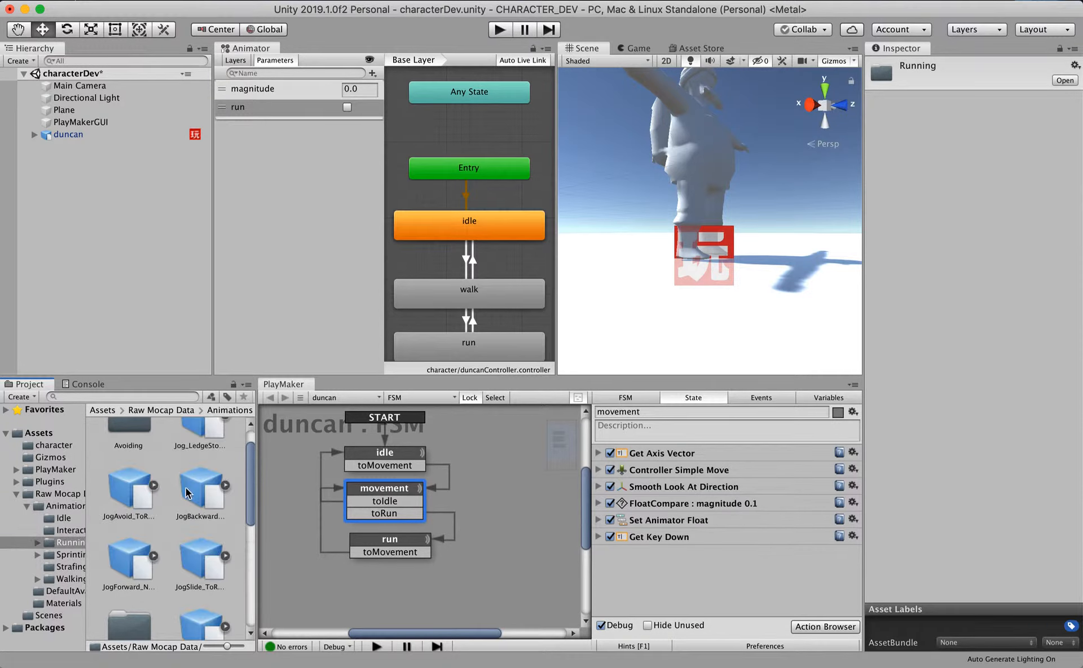
drag(252, 474, 238, 585)
scroll(242, 571, up, 1)
scroll(241, 571, down, 1)
click(226, 455)
click(200, 528)
Preview the RunForward_NtrlFaceFwd clip, scrubbing to the part where the figure runs forward
click(880, 343)
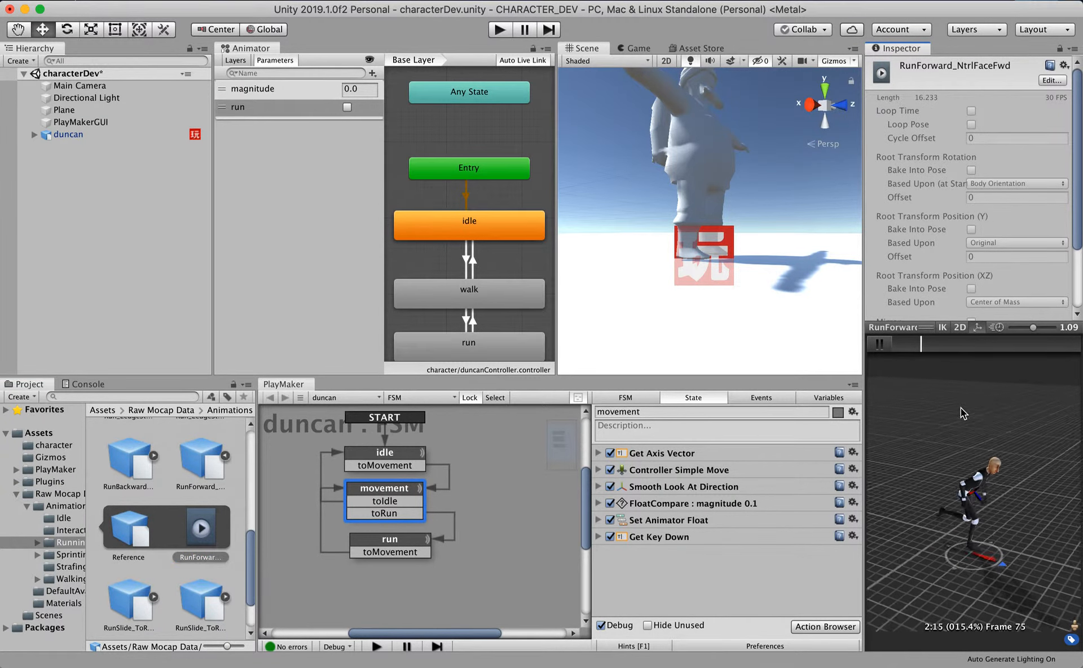
click(911, 345)
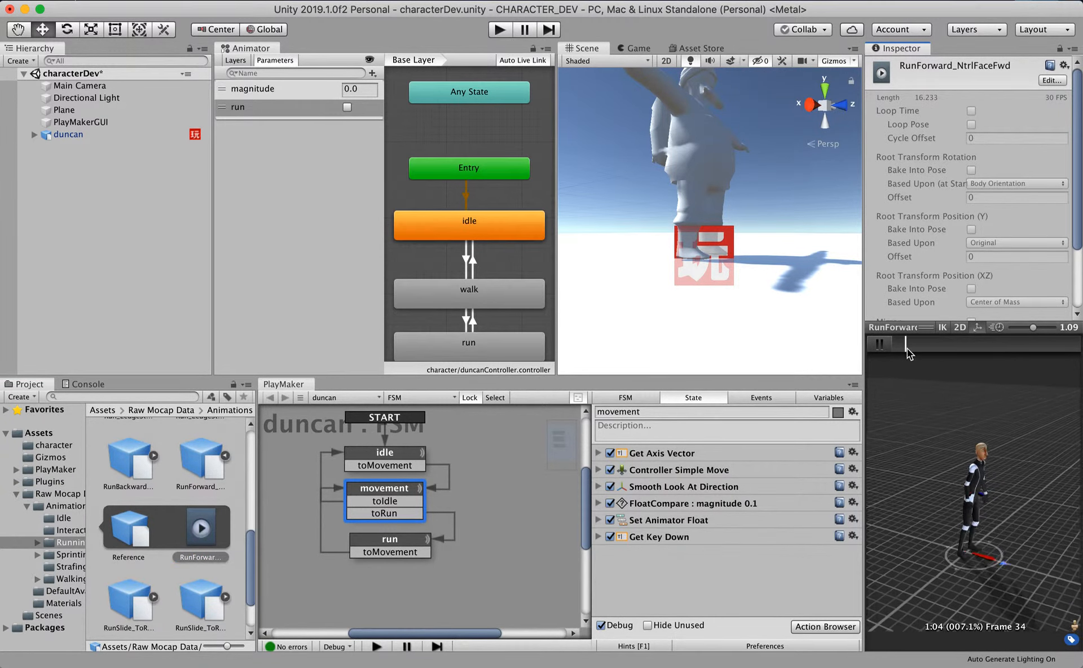
mouse_move(914, 349)
mouse_down()
mouse_move(929, 350)
mouse_move(920, 351)
mouse_up()
click(879, 343)
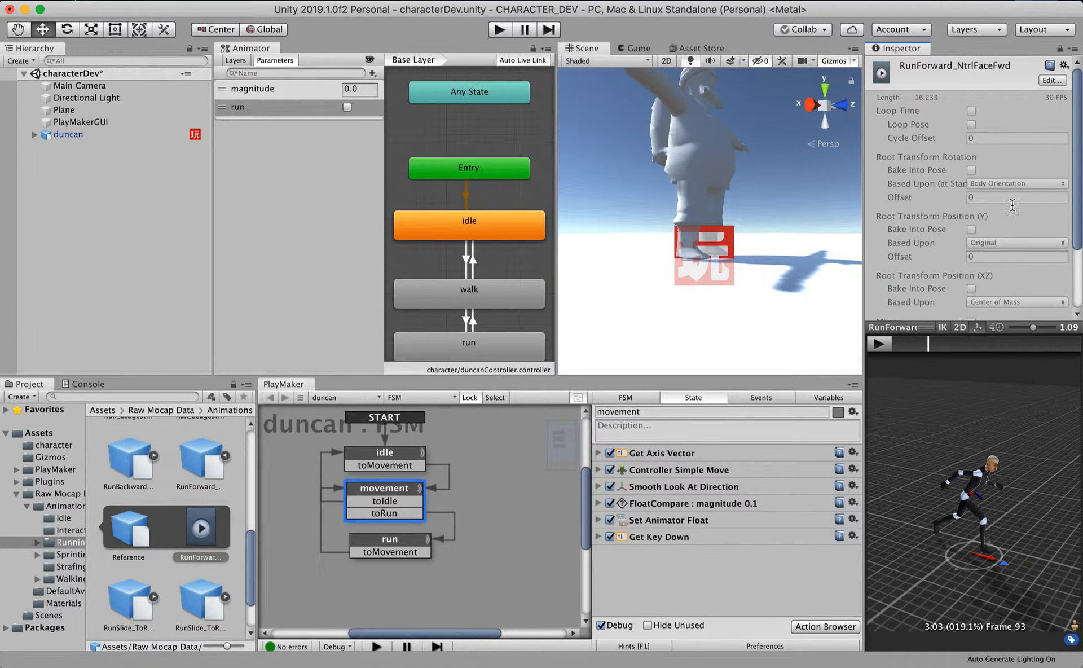
Trim the RunForward_NtrlFaceFwd clip to frames 161 to 180 with Loop Time and Loop Pose enabled, and apply the import settings
click(1052, 80)
scroll(987, 189, down, 8)
drag(878, 191, 931, 194)
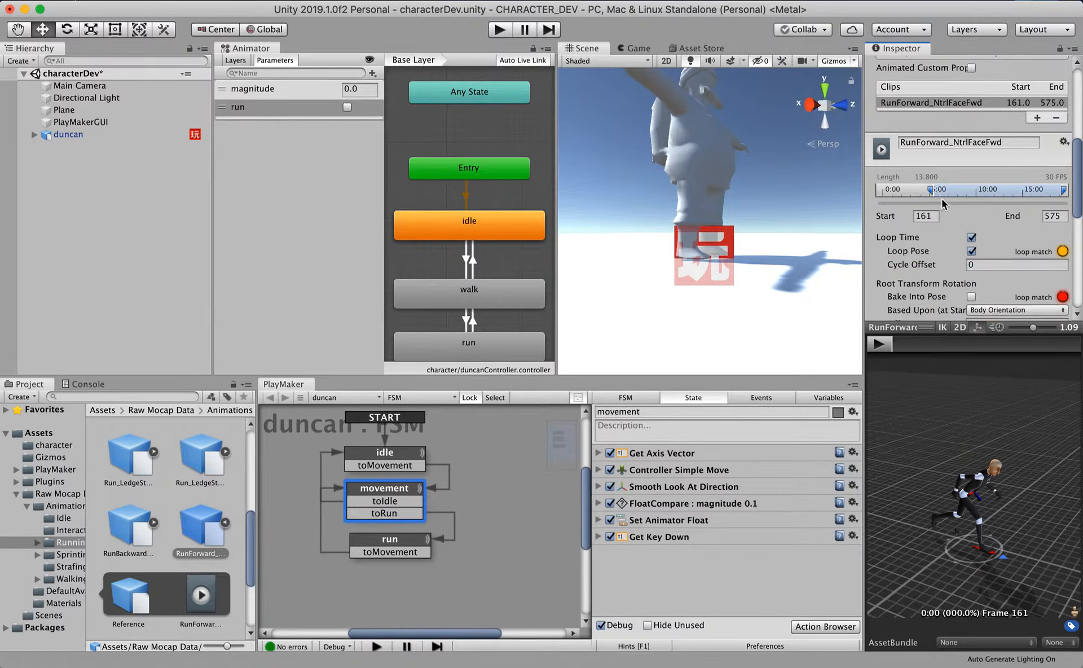
drag(1063, 190, 939, 201)
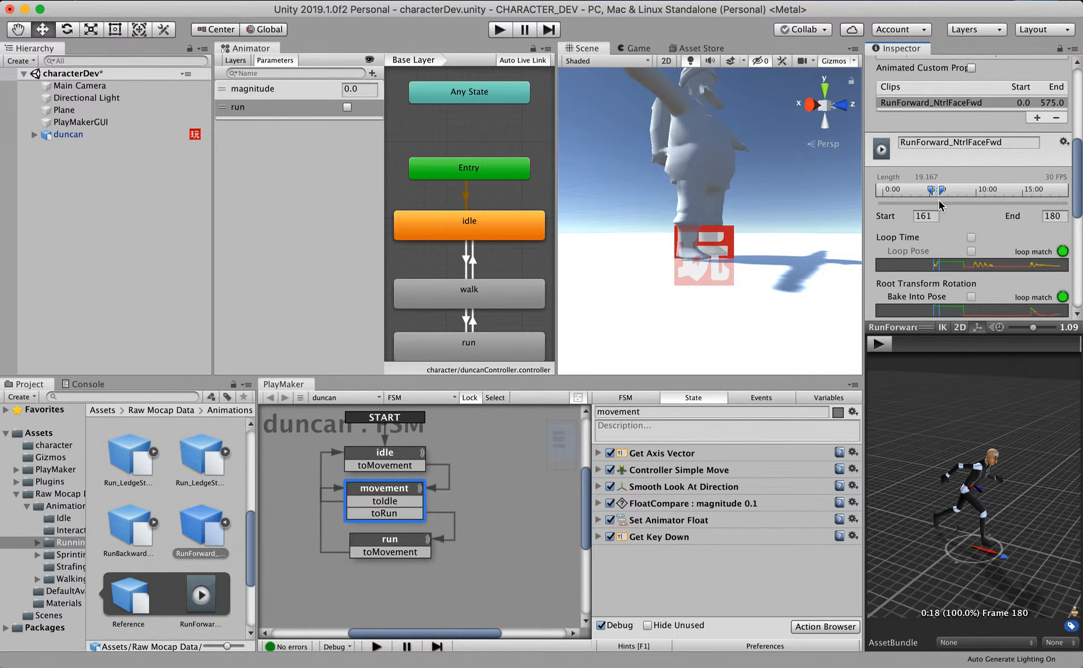
click(937, 239)
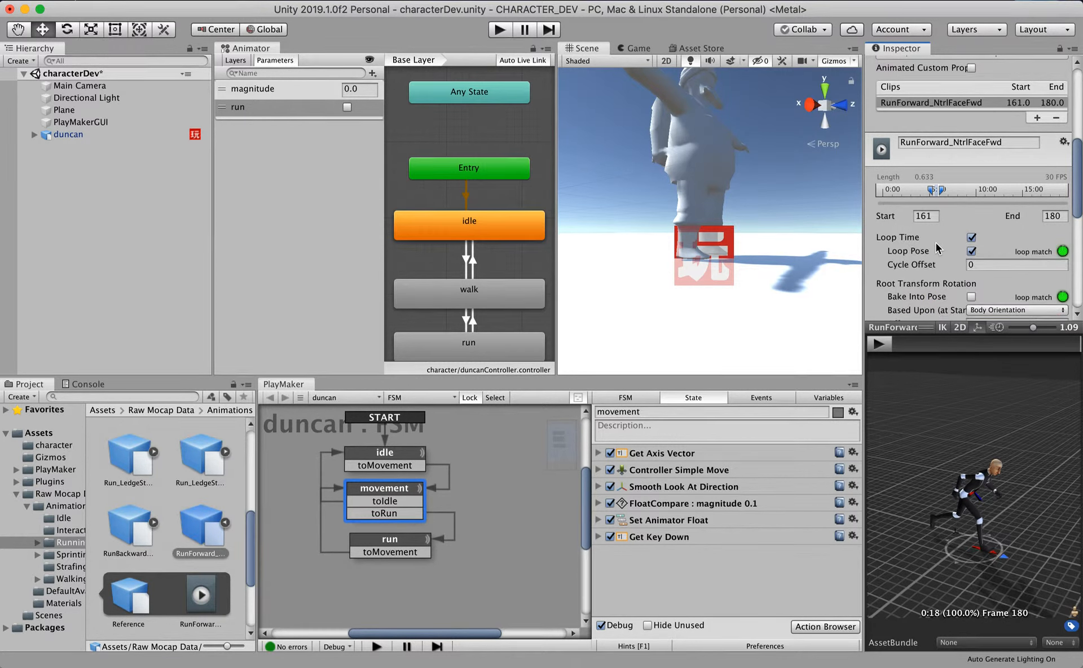
click(878, 344)
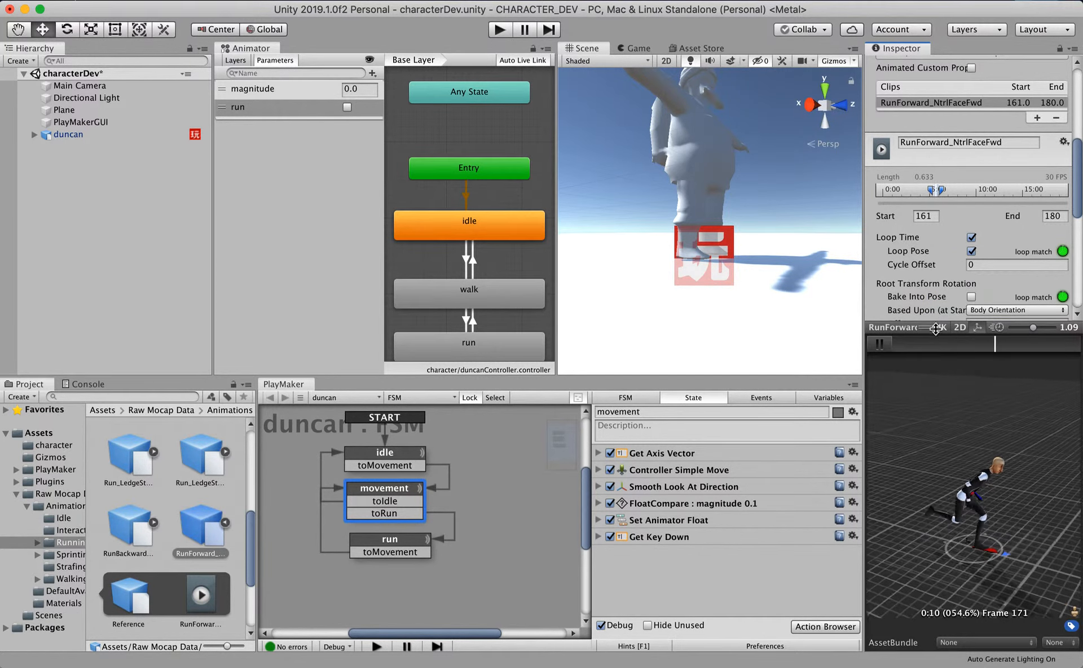
drag(1078, 204, 1078, 288)
click(1052, 307)
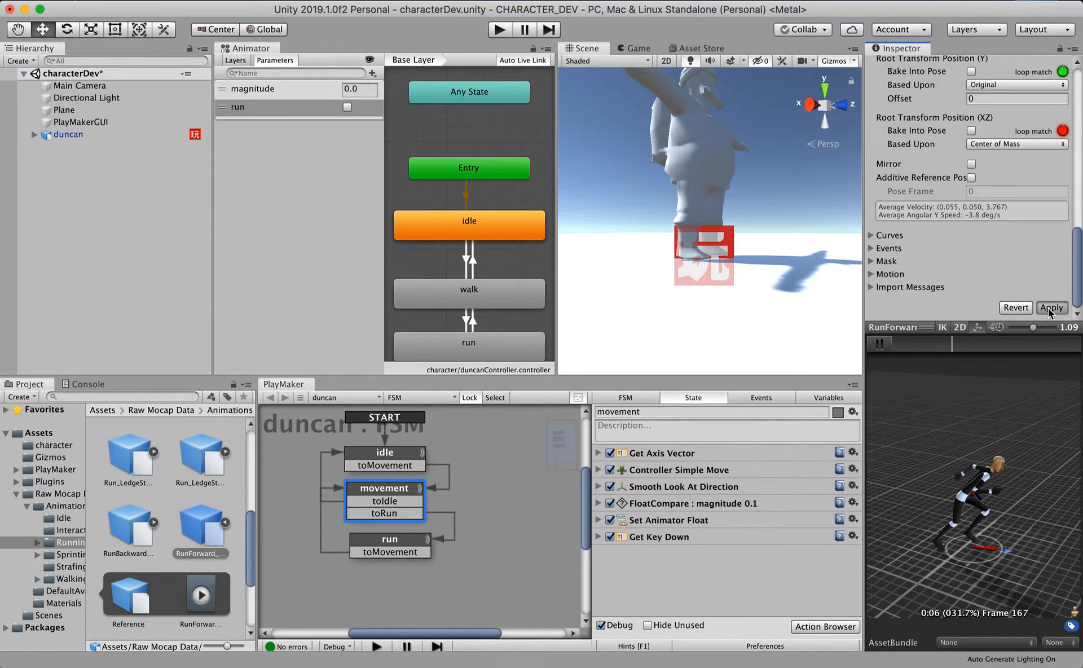
Assign the RunForward_NtrlFaceFwd clip as the motion of the Animator's run state
click(499, 345)
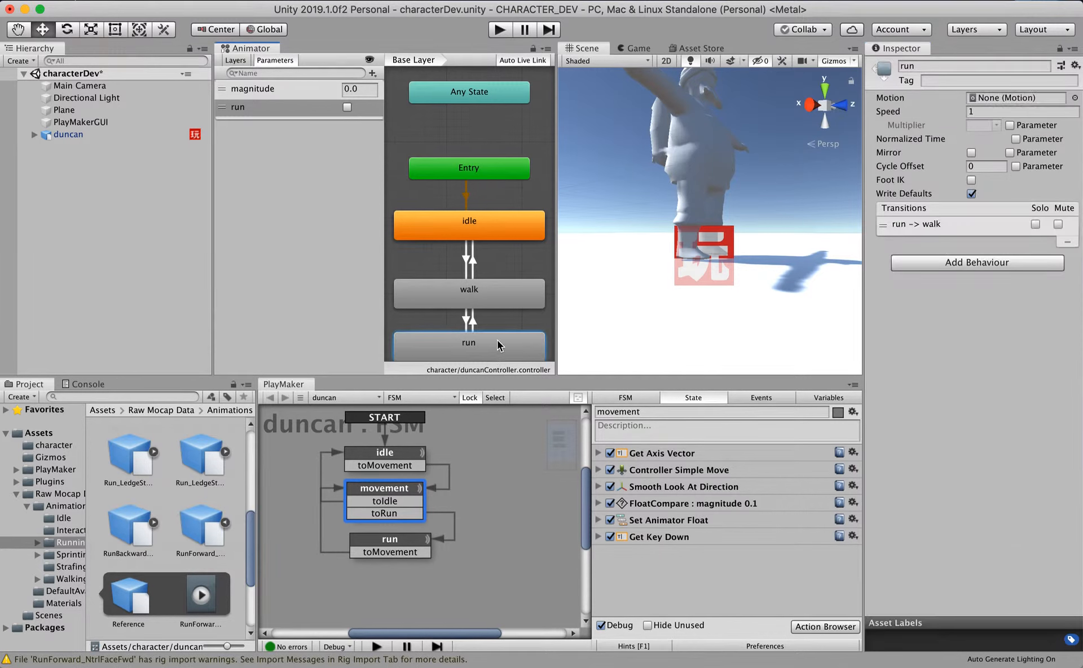
drag(198, 595, 985, 98)
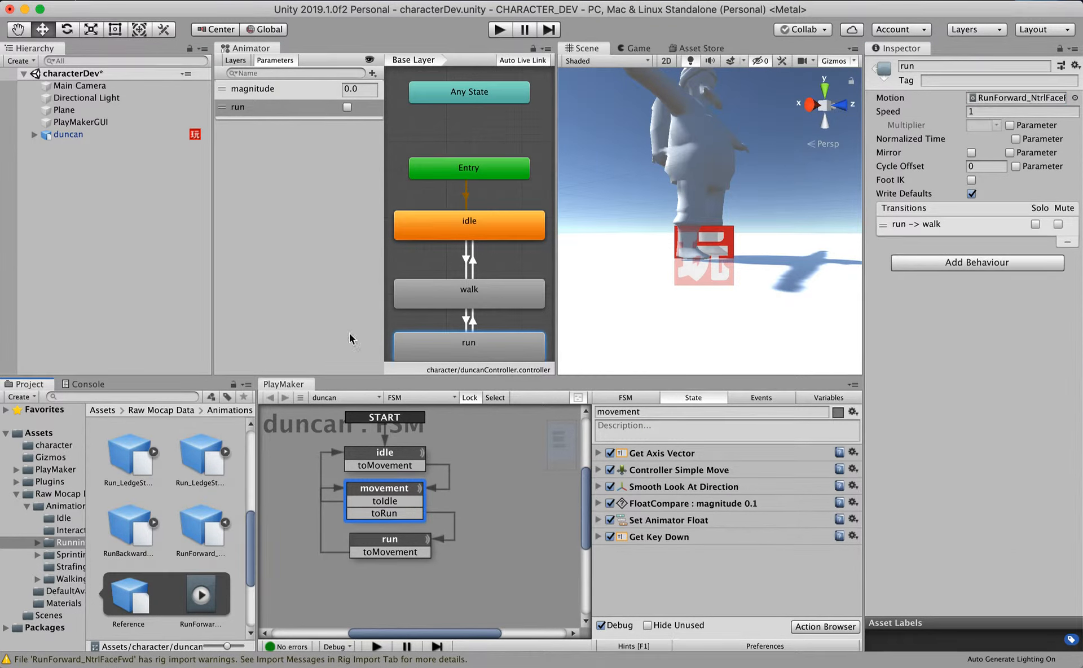
Check the key and event settings of the Get Key Down action in the FSM's movement state
click(400, 553)
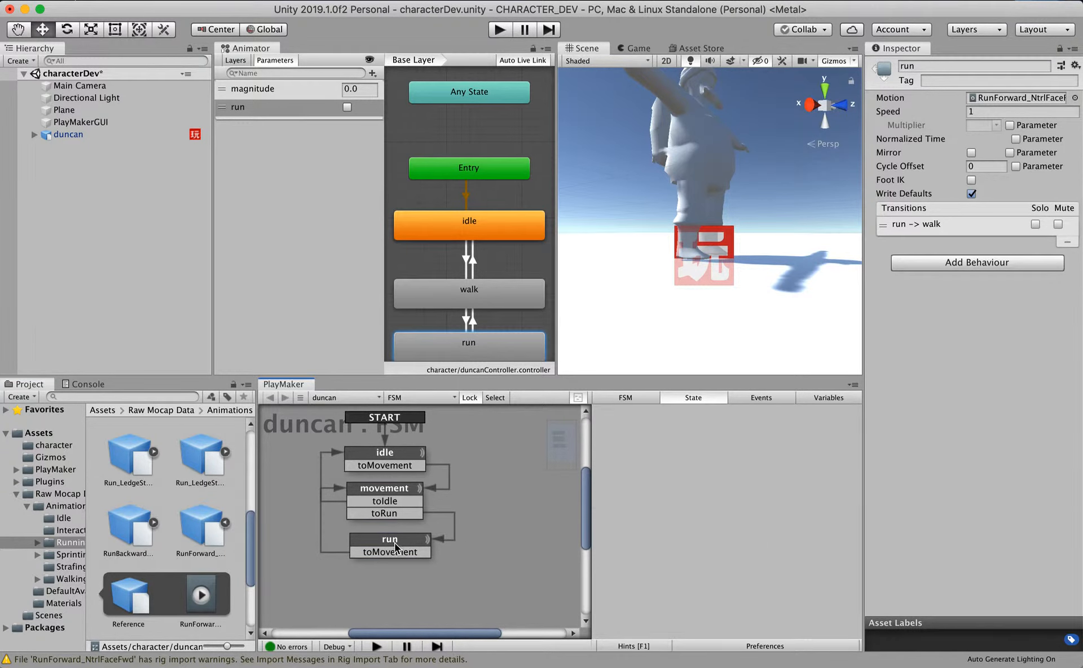
click(396, 544)
click(395, 490)
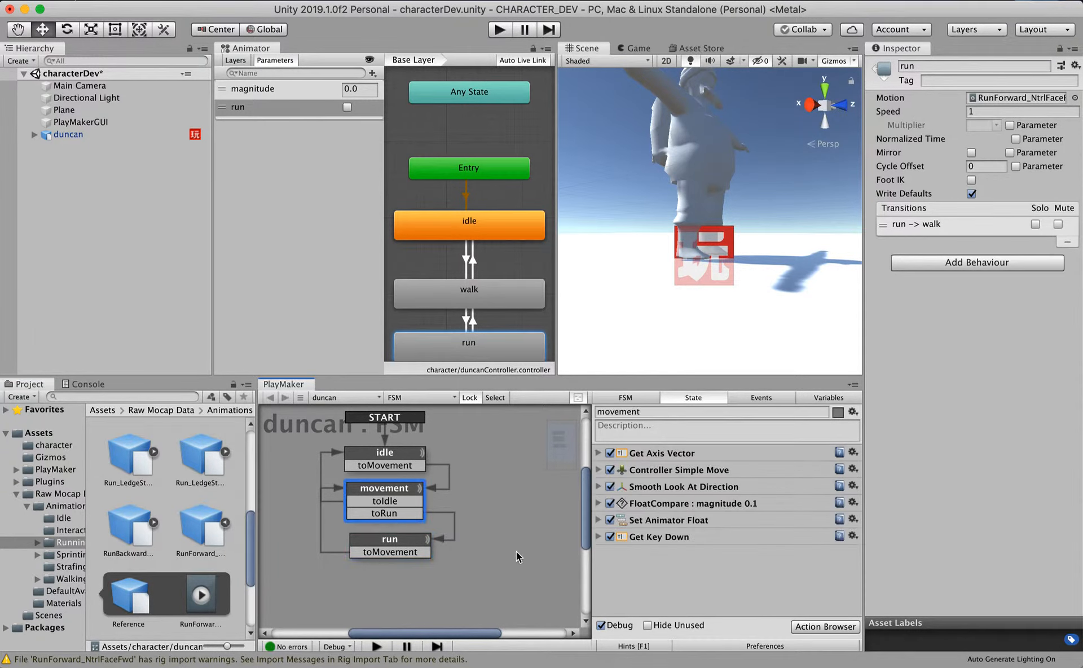
click(599, 537)
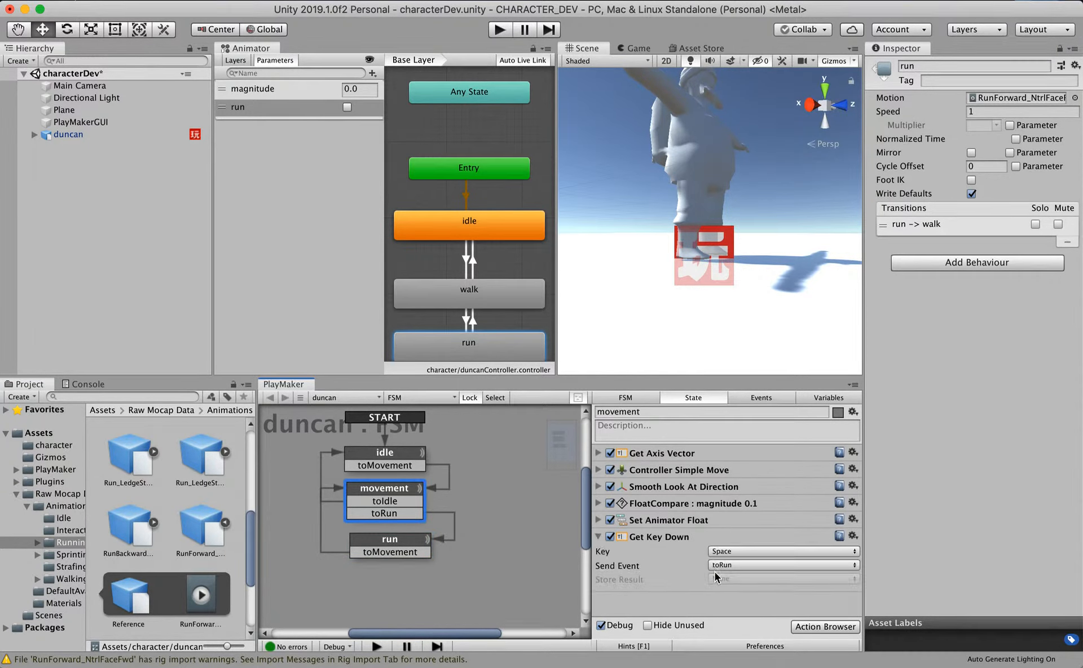
click(598, 537)
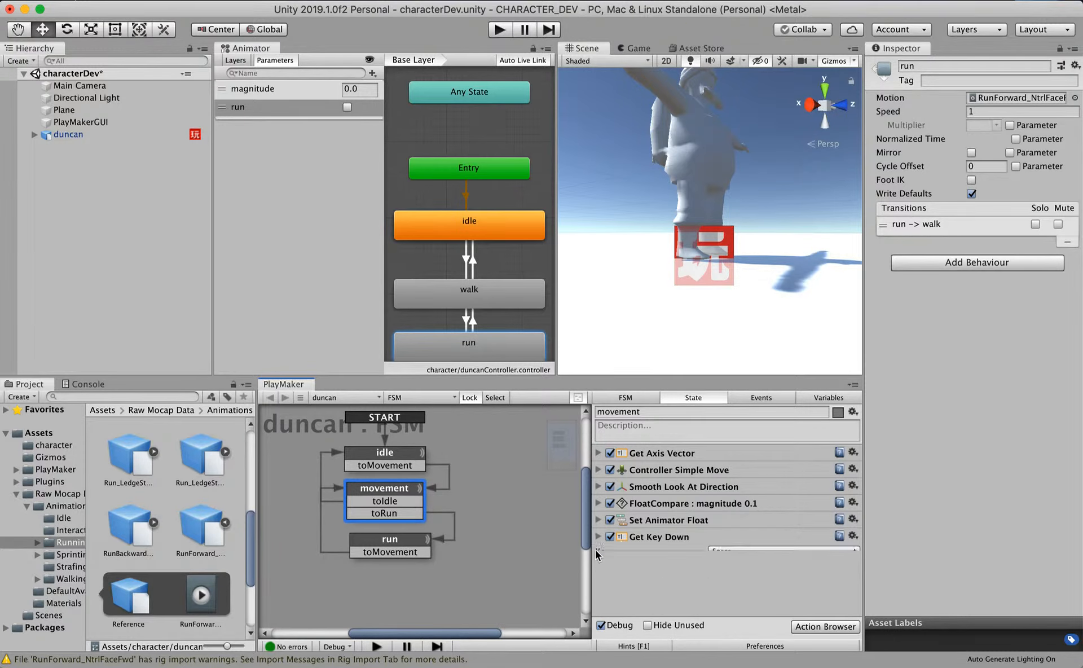
Add a Set Animator Bool action to the FSM's run state
click(390, 542)
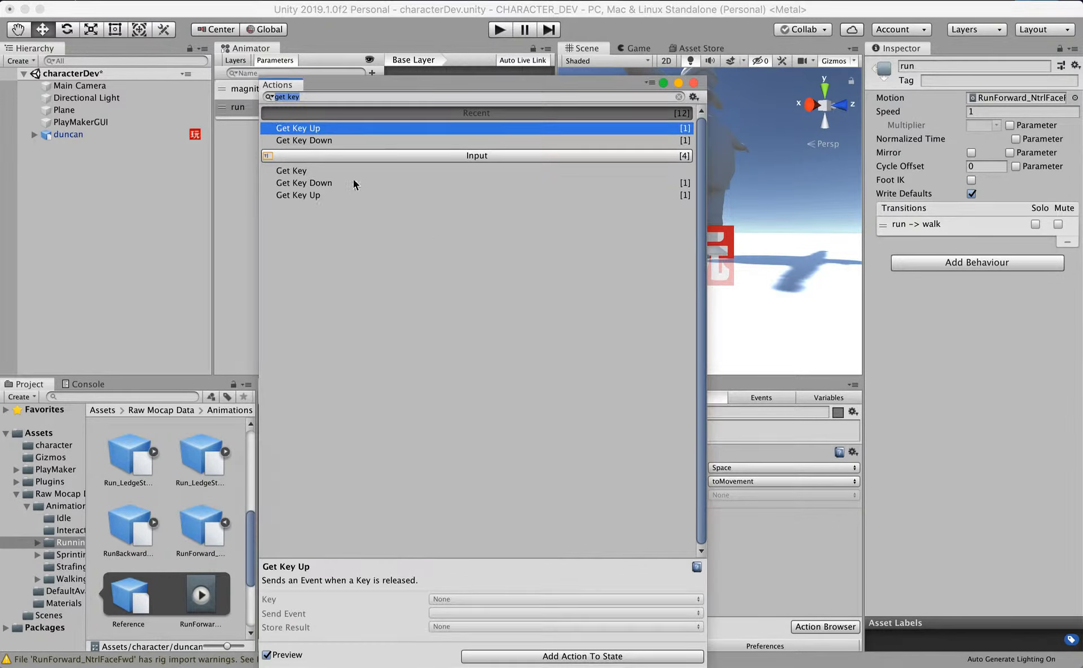
click(827, 626)
text(a)
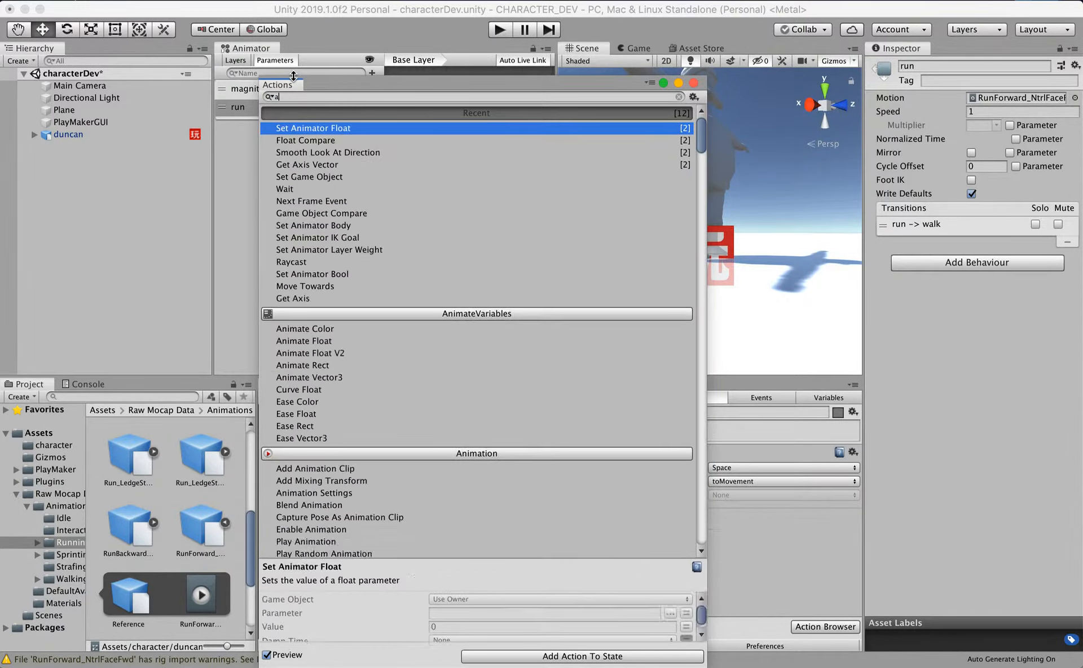
text(nimator )
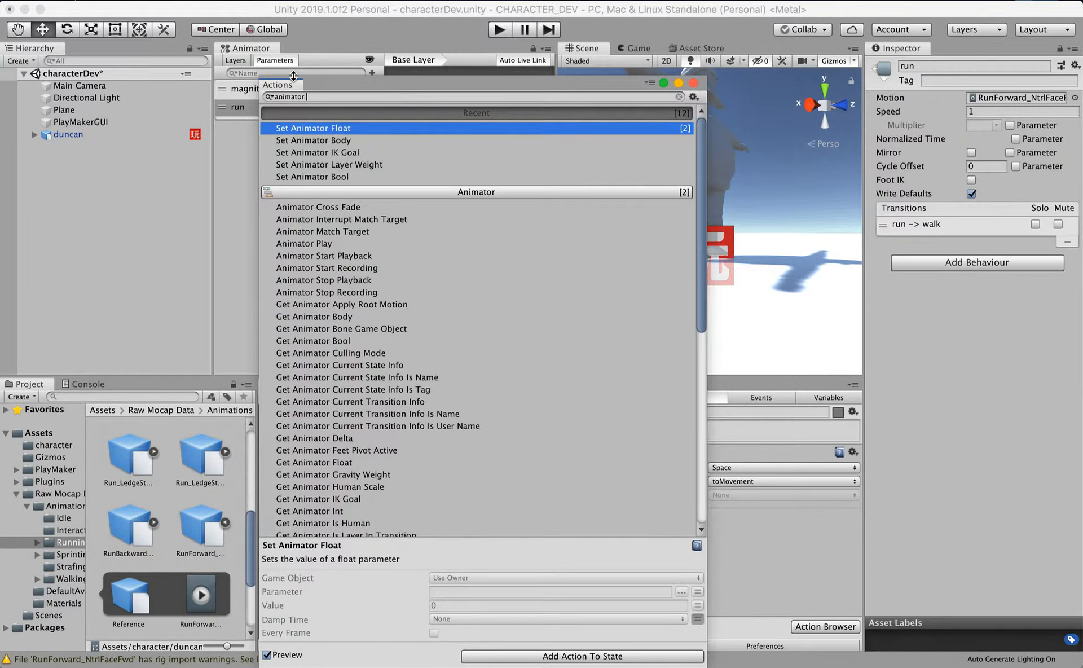
text(boo)
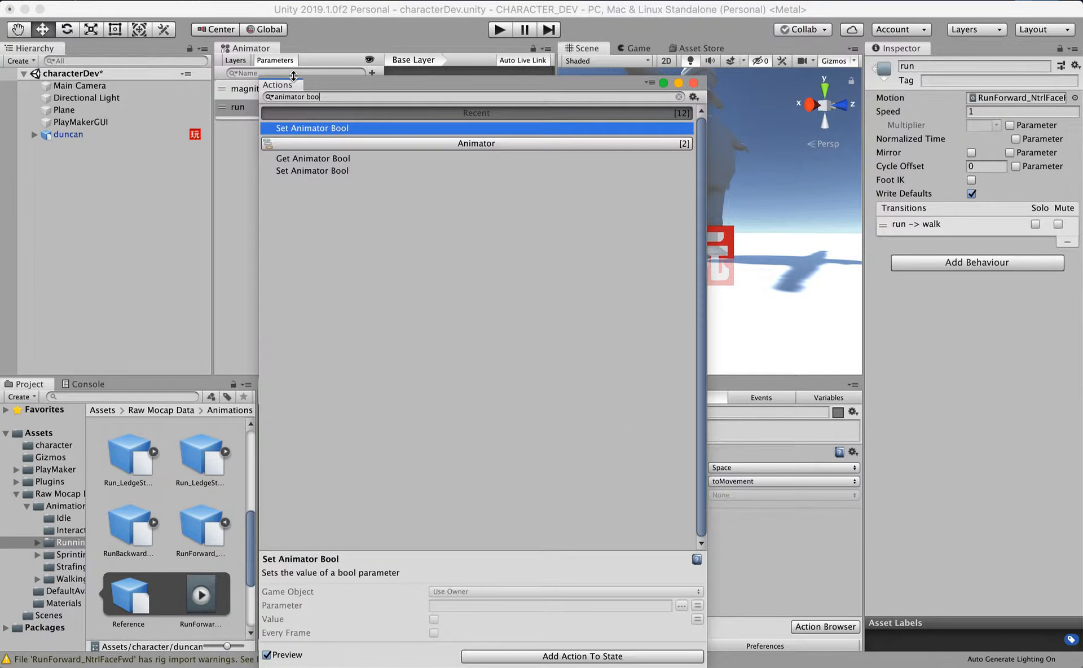
click(336, 173)
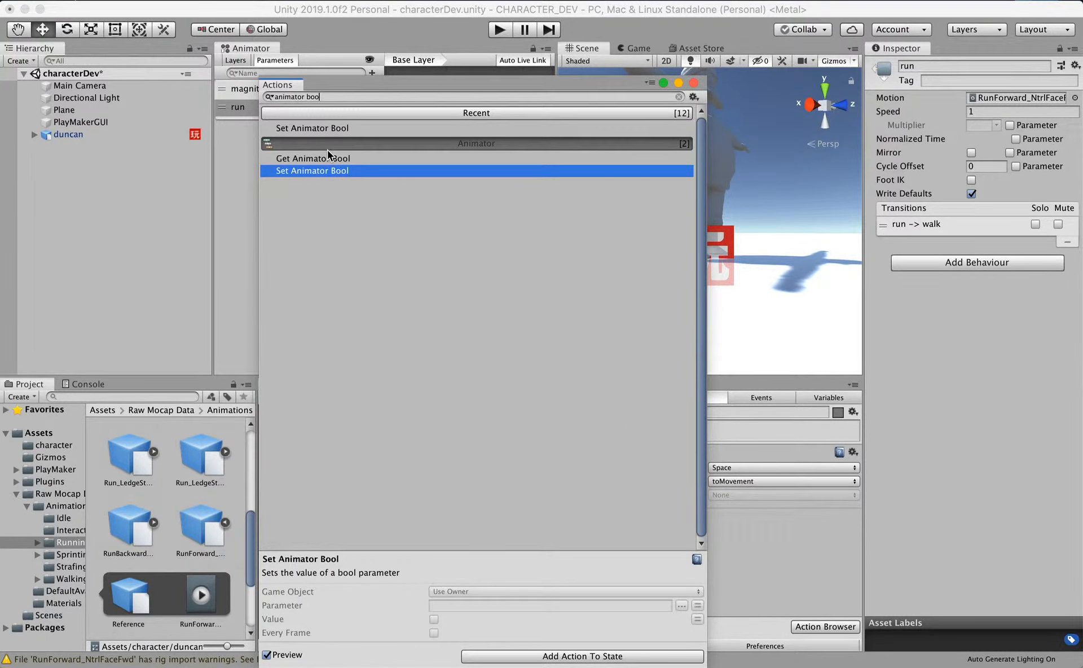
key(Return)
click(693, 83)
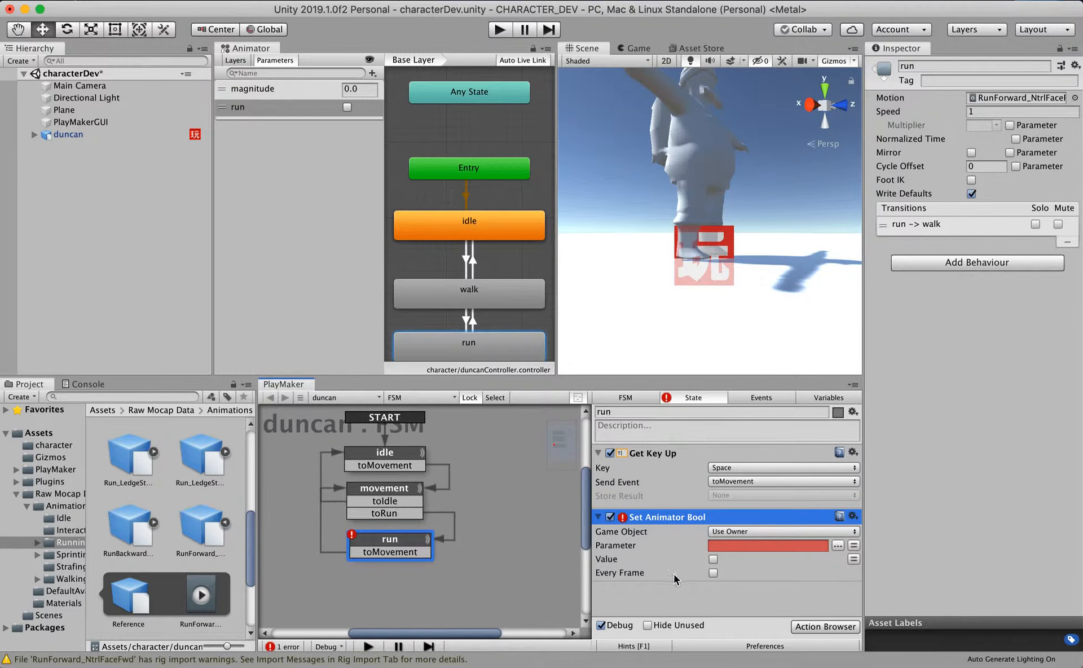
Set the Set Animator Bool action's parameter to run and its value to true
click(760, 546)
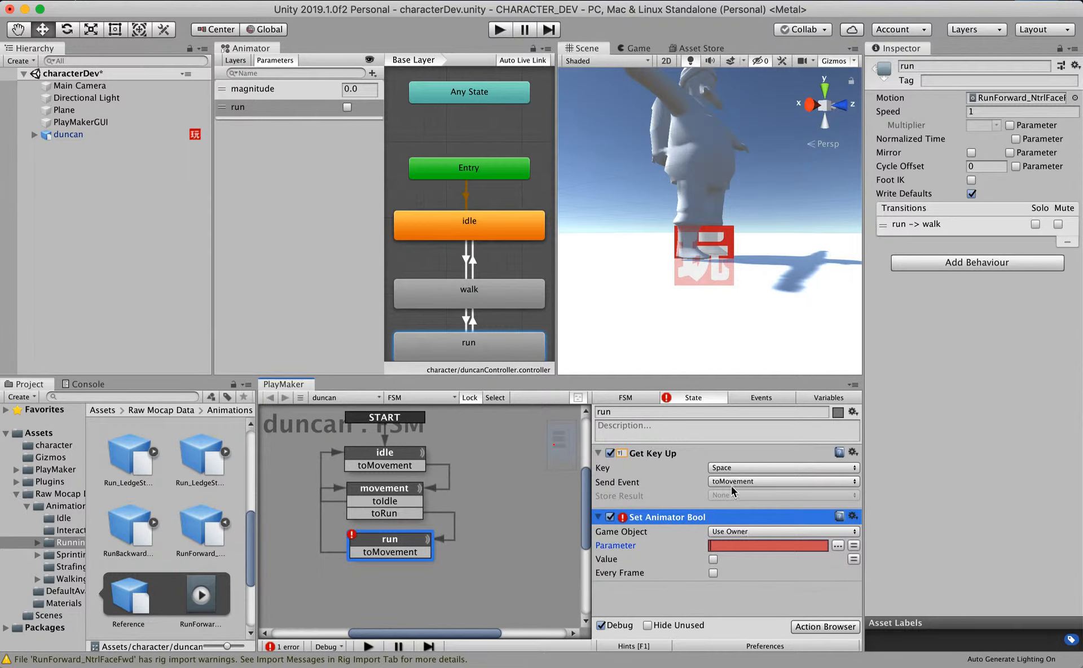
text(run)
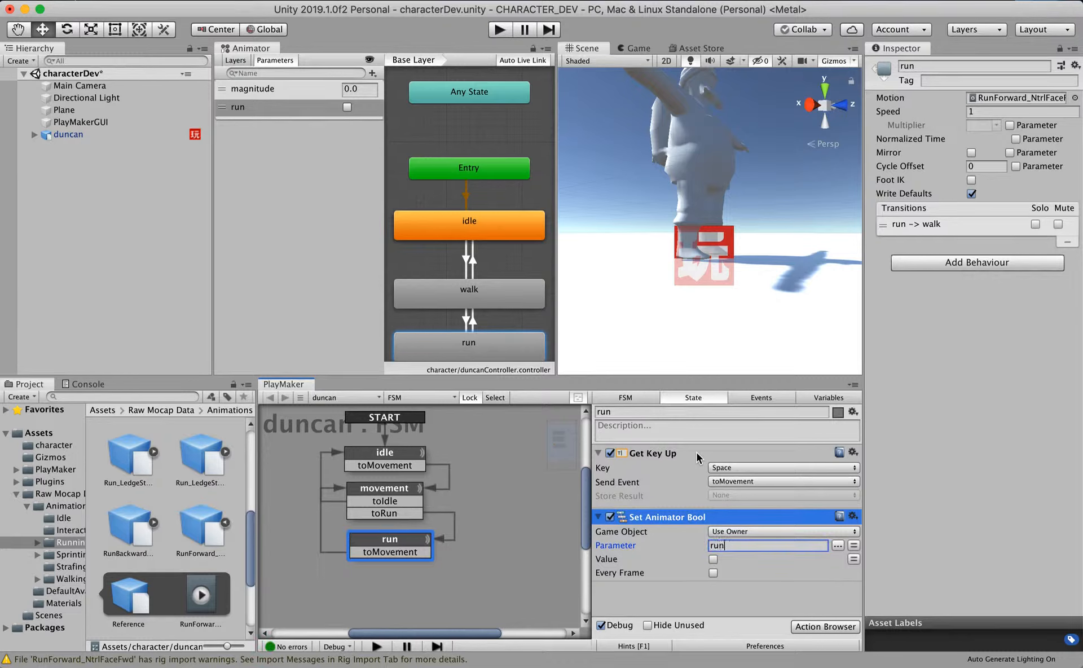
click(713, 559)
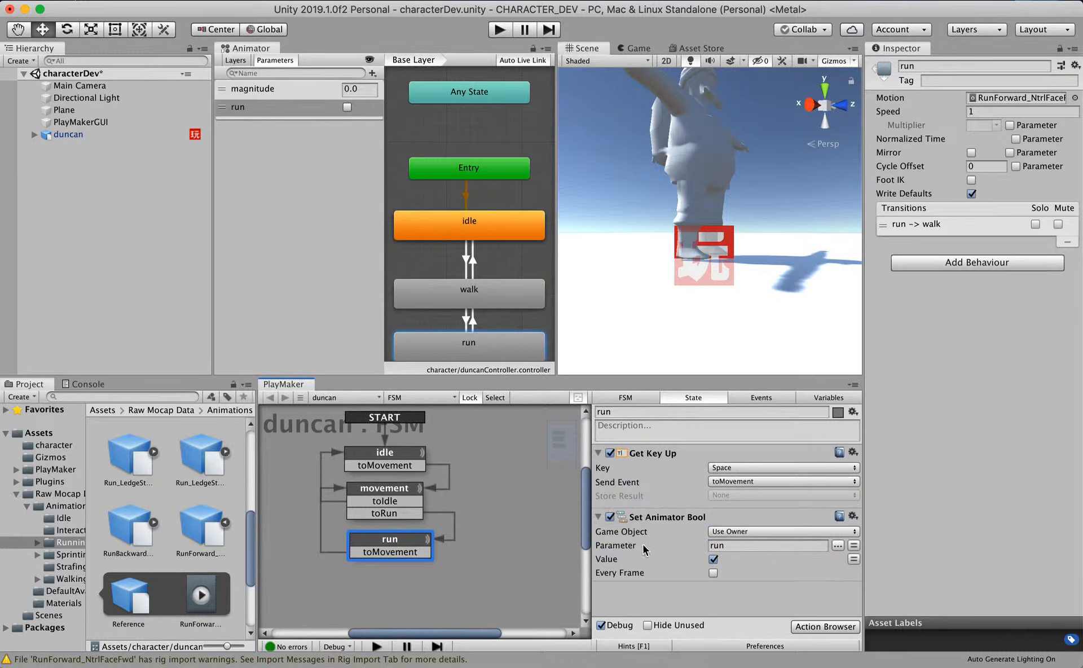
Copy the Set Animator Bool action into the movement state, setting its value to false and enabling Every Frame
click(662, 525)
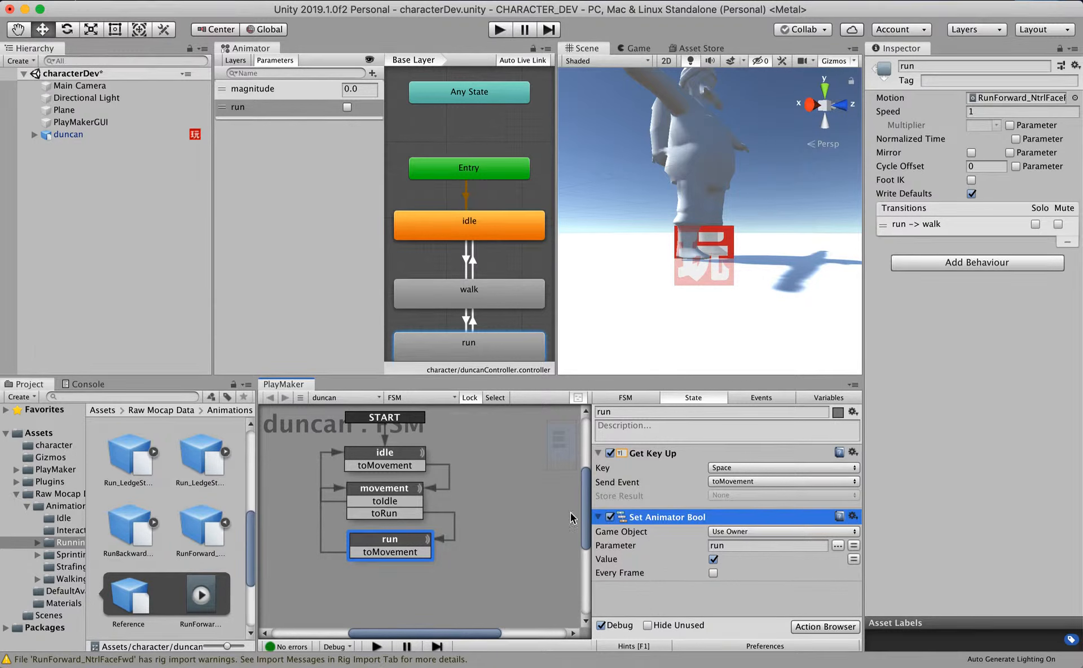
click(384, 488)
key(ctrl+v)
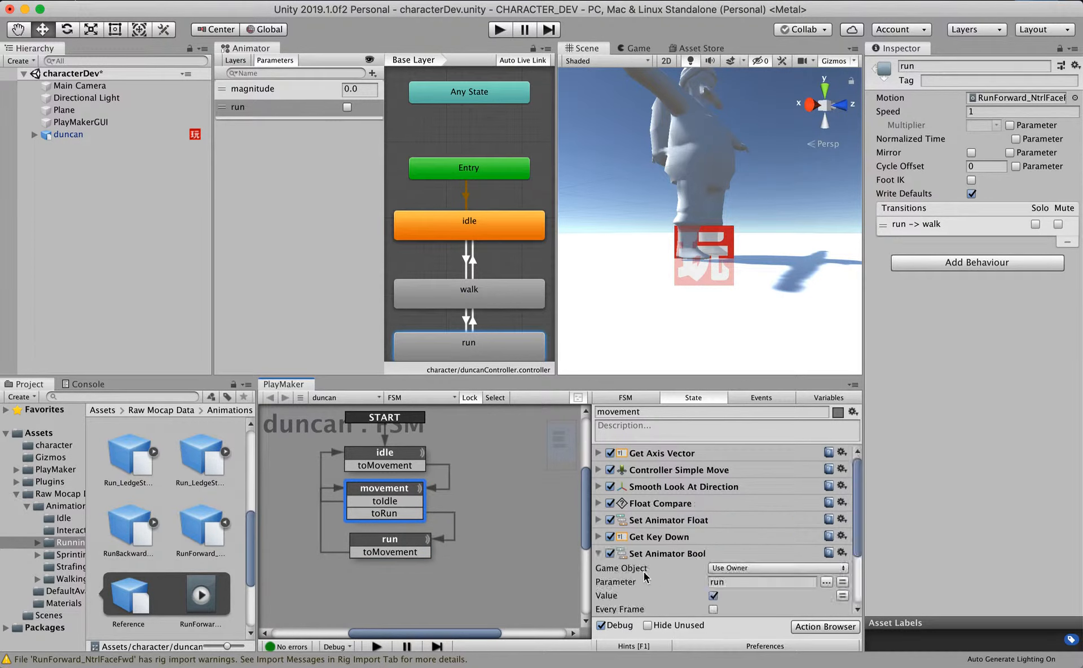
key(Delete)
click(714, 595)
click(713, 610)
scroll(699, 480, down, 1)
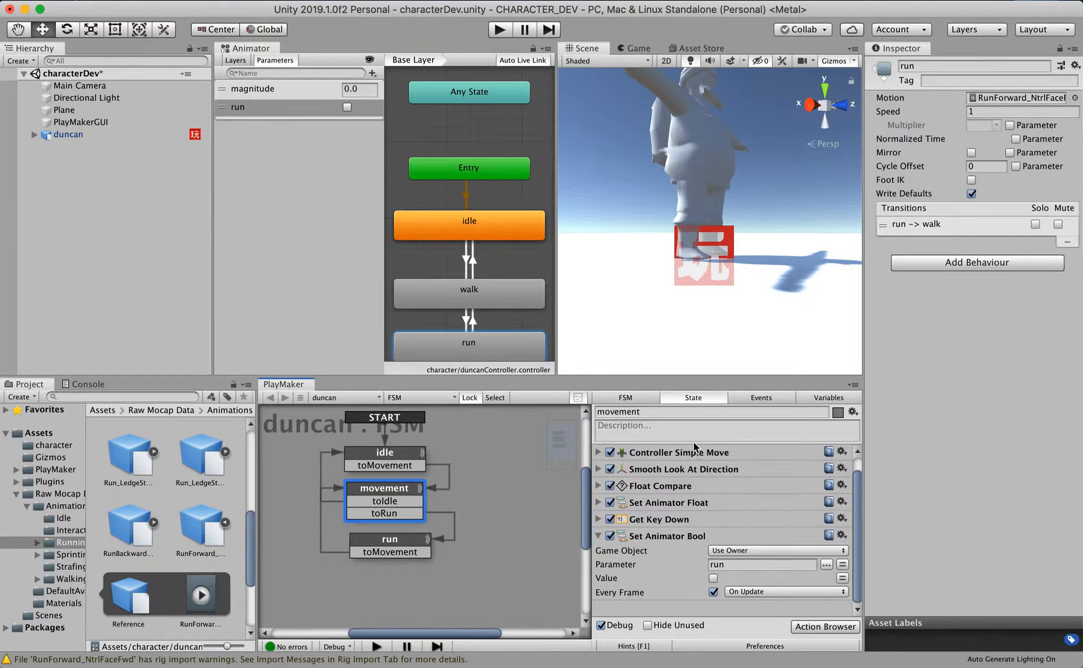
Turn off Has Exit Time for the Animator's run-to-walk transition and preview the transition
click(468, 327)
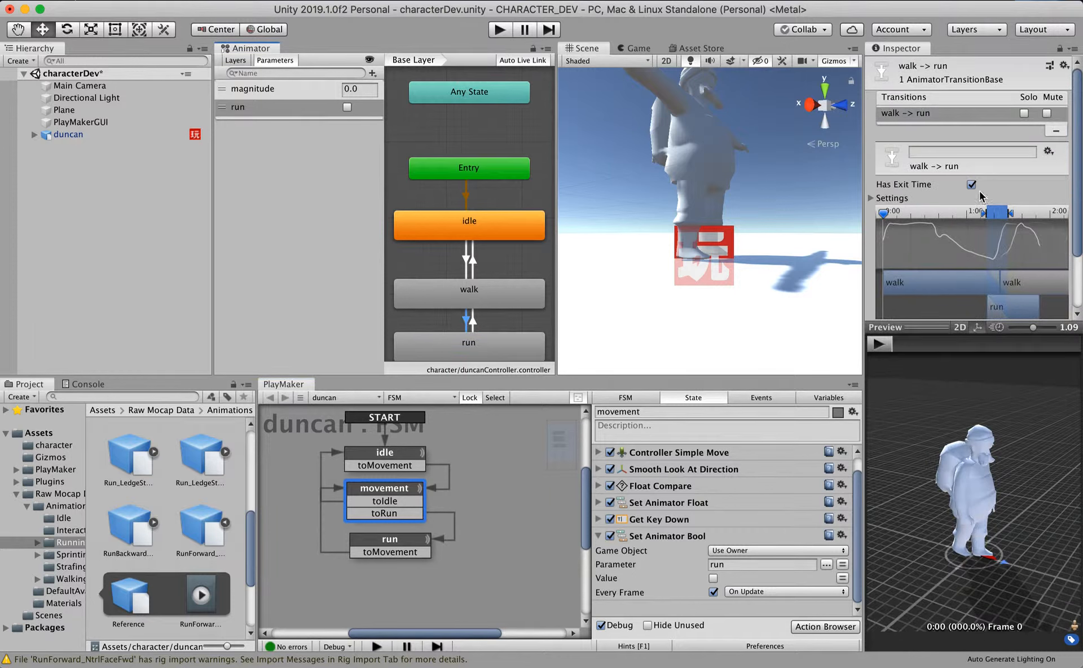
click(472, 322)
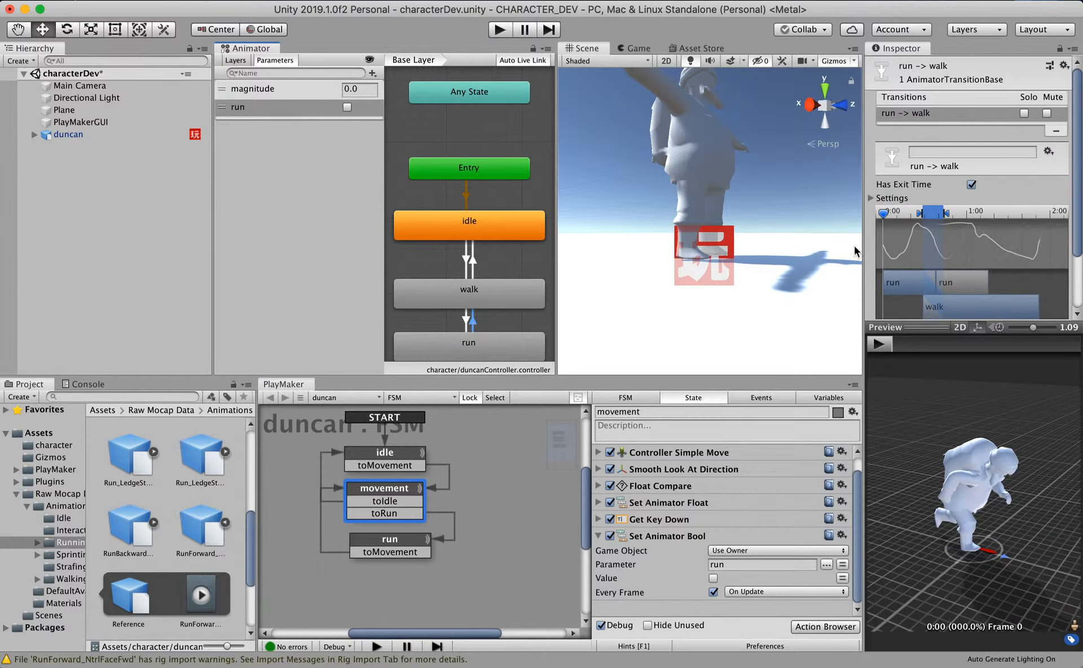
click(972, 184)
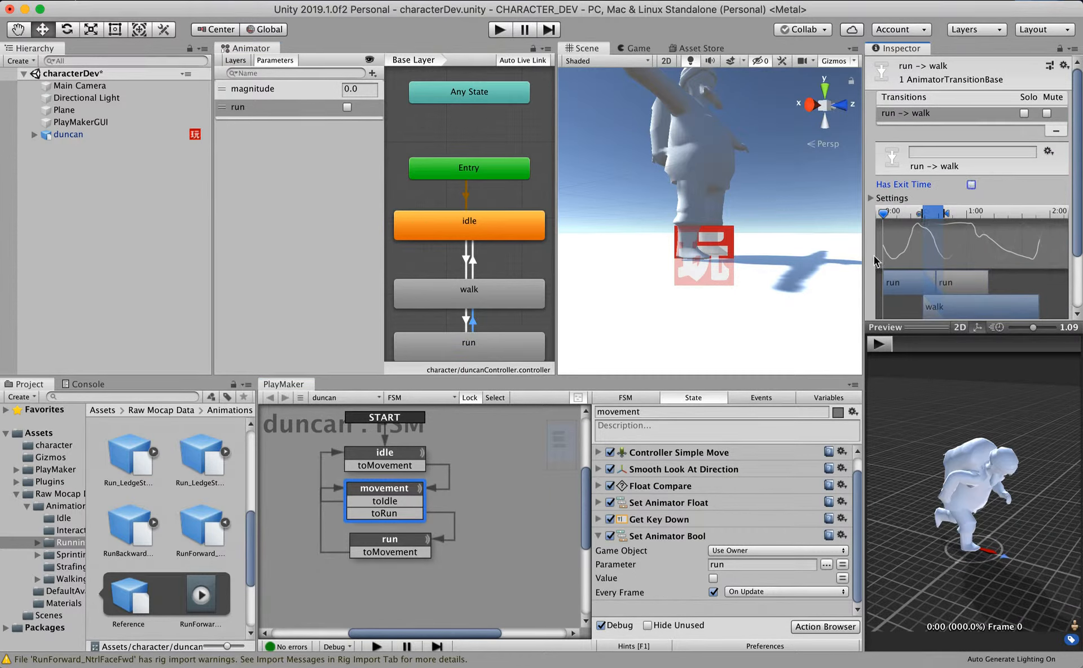
click(878, 344)
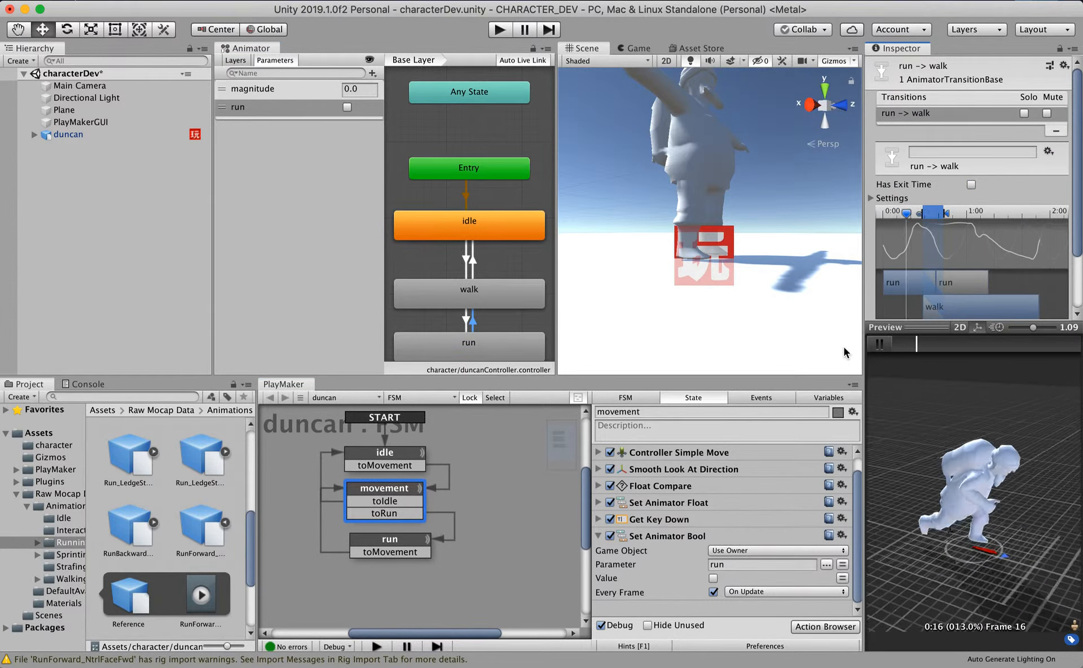
click(878, 344)
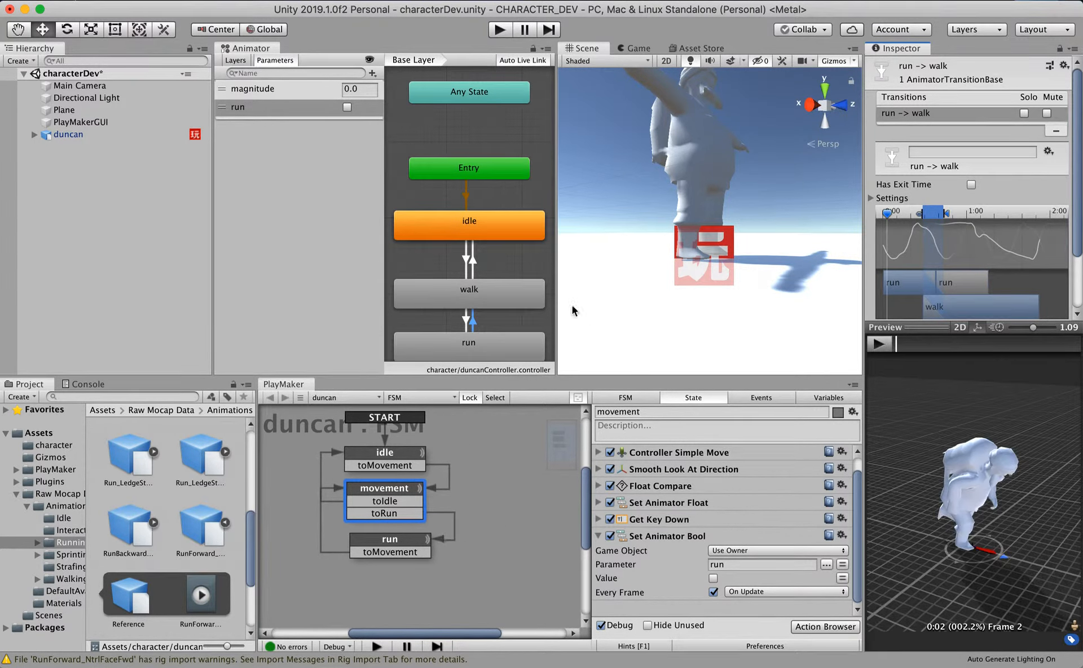
Play the scene, test duncan's walking and running, and stop playback
click(496, 29)
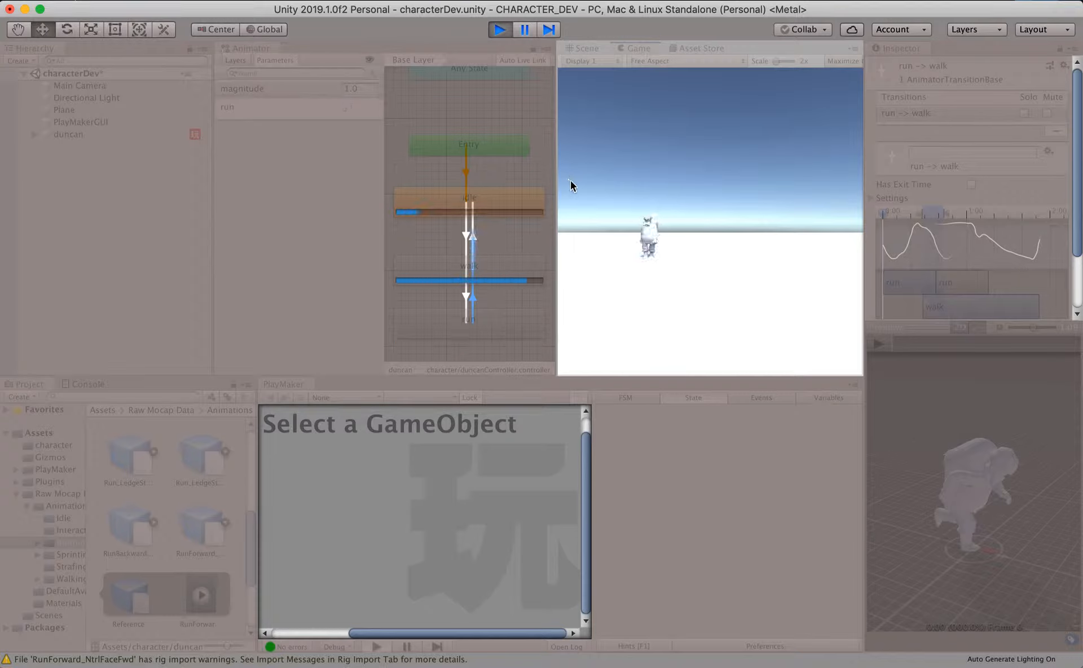
key(s)
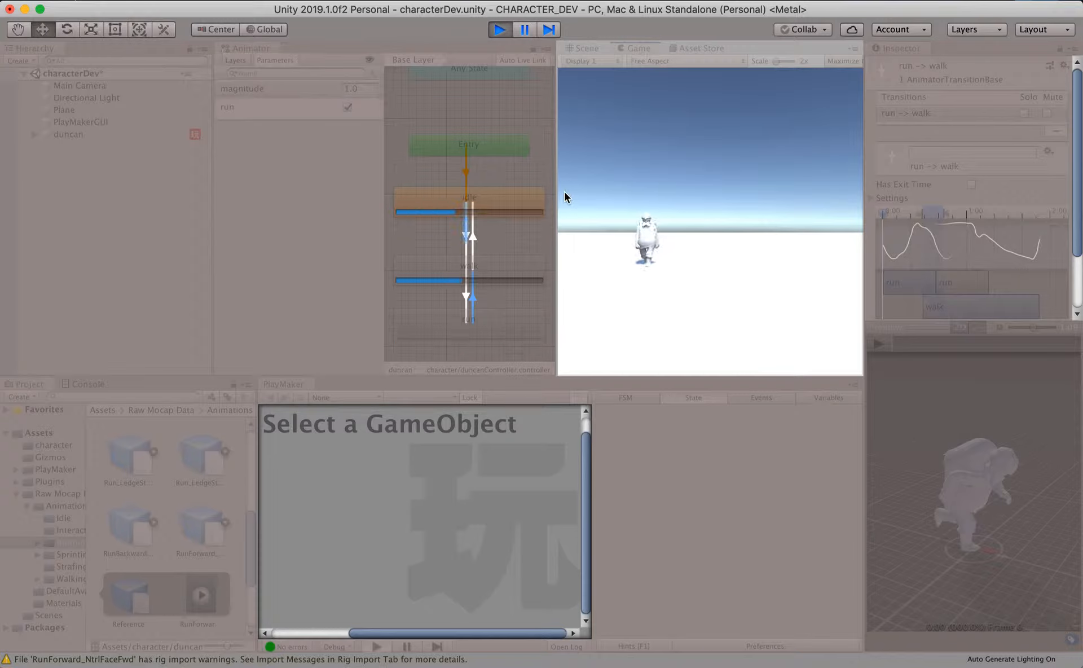
key(shift)
key(d)
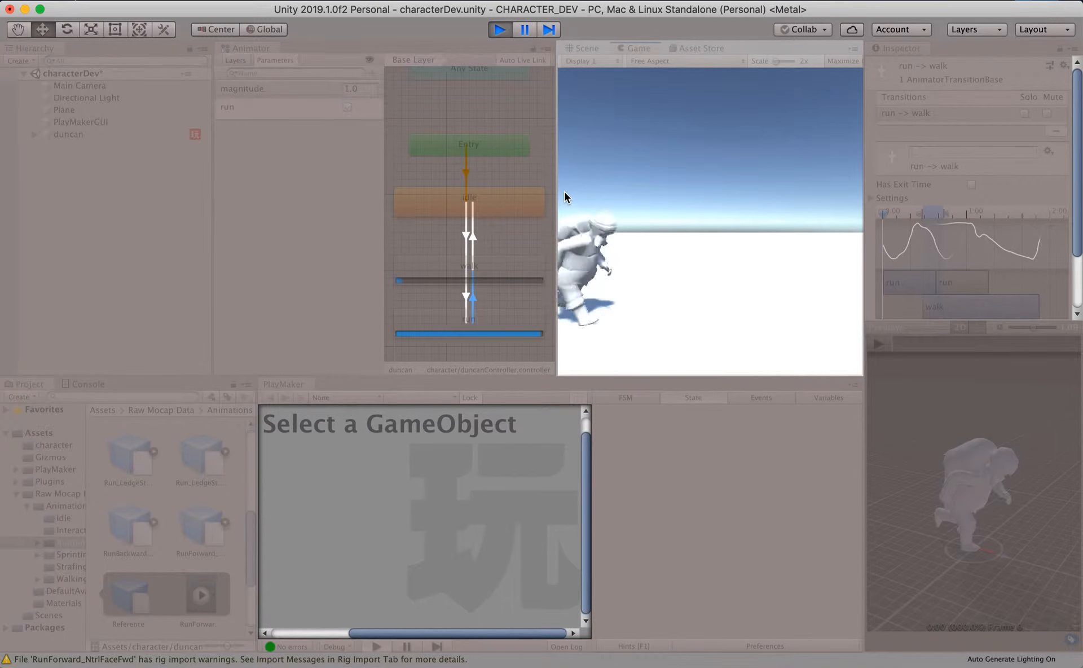
click(499, 30)
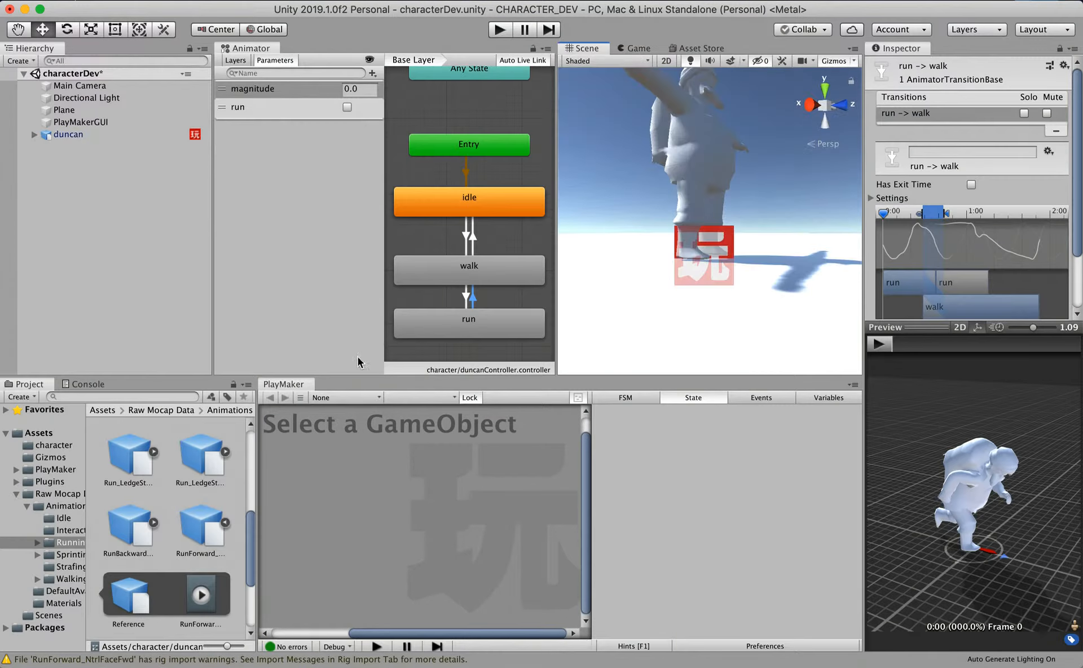
Compare the Set Animator Bool settings in the run and movement states of duncan's FSM
click(67, 136)
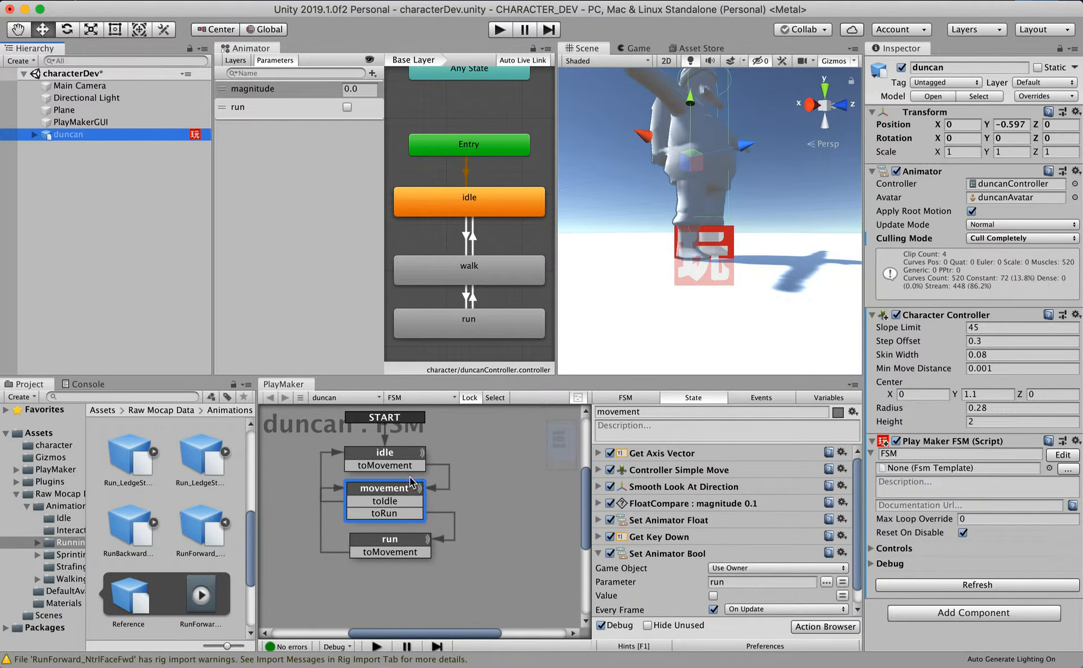
click(599, 554)
click(378, 542)
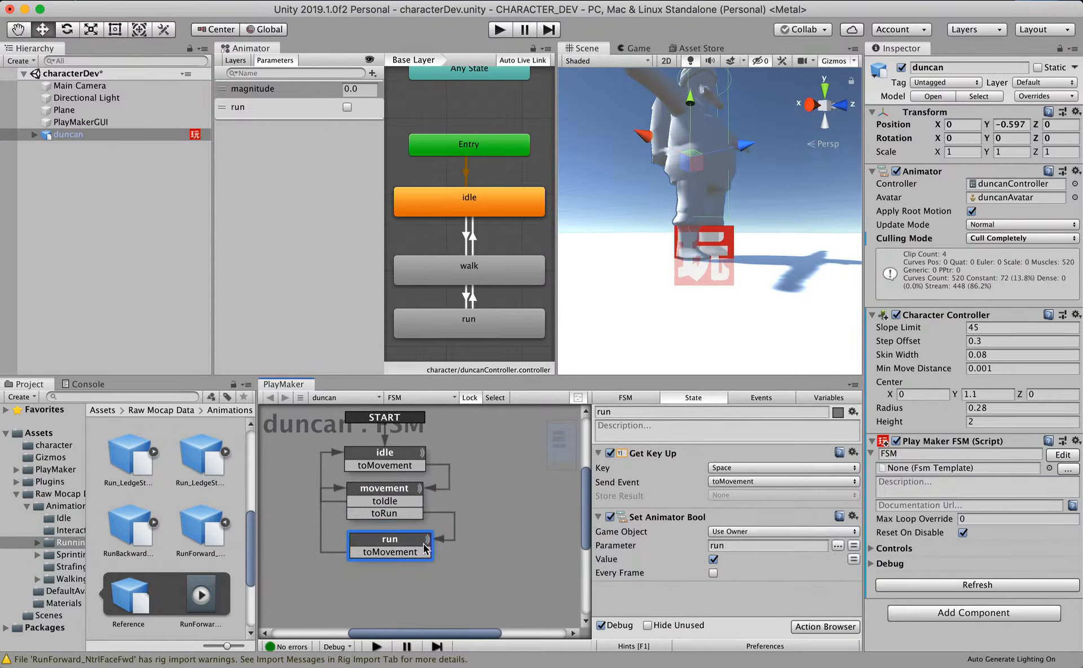
click(599, 453)
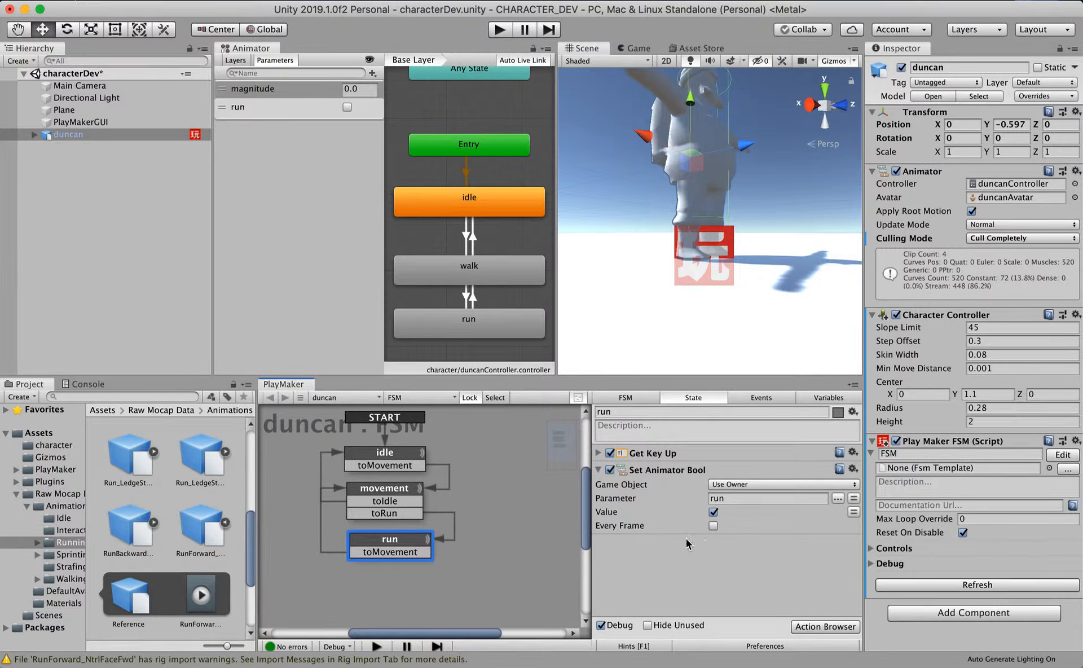
click(374, 504)
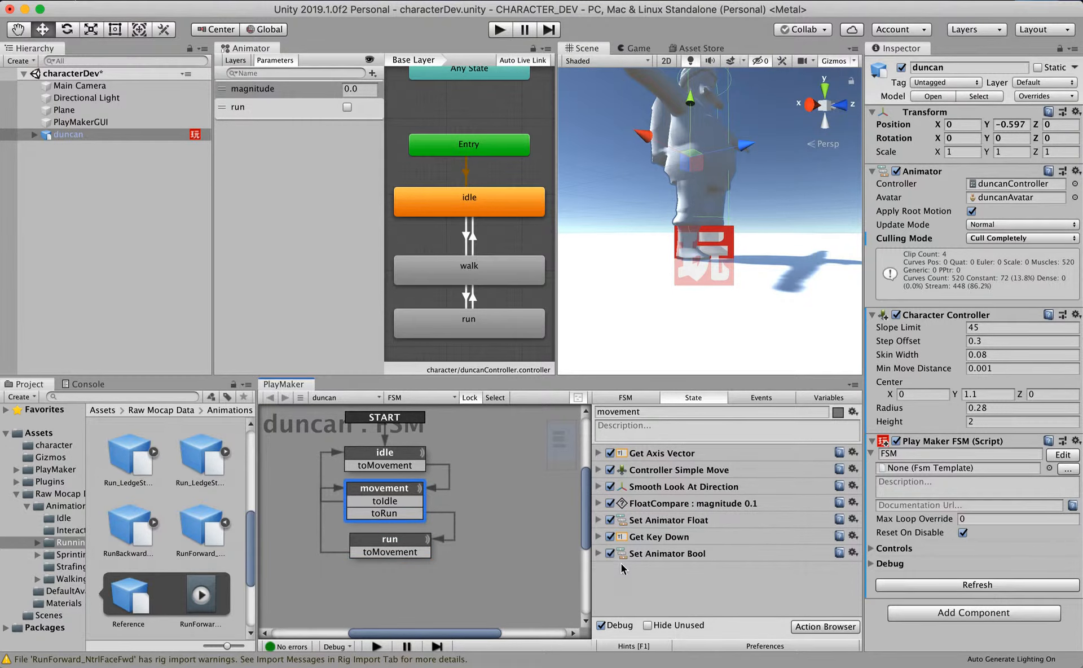
click(599, 555)
click(712, 596)
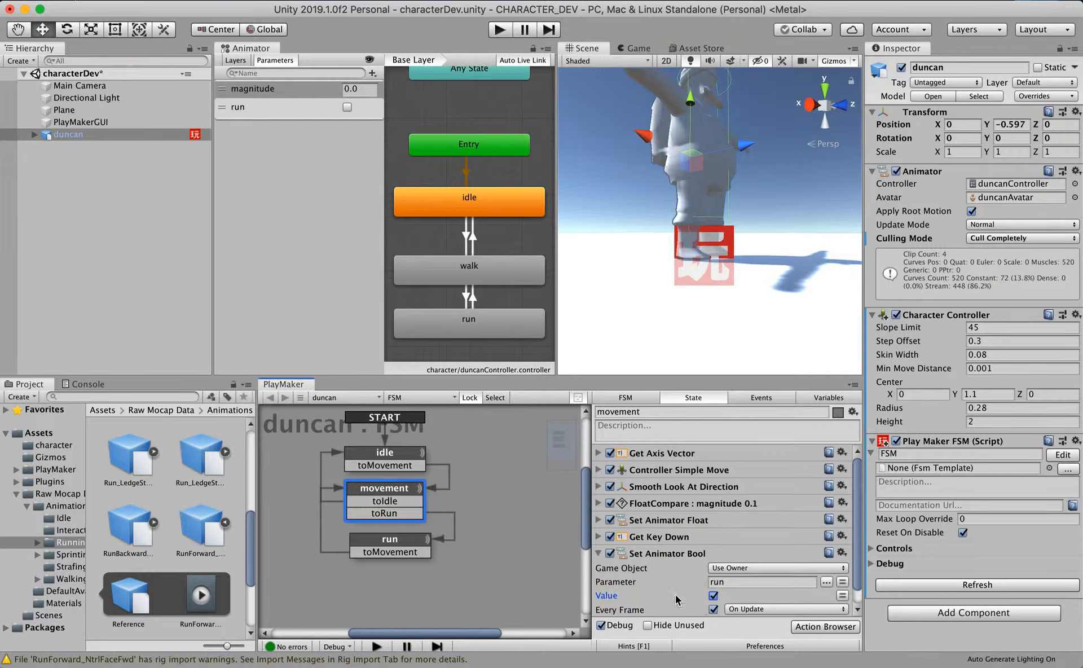
click(598, 553)
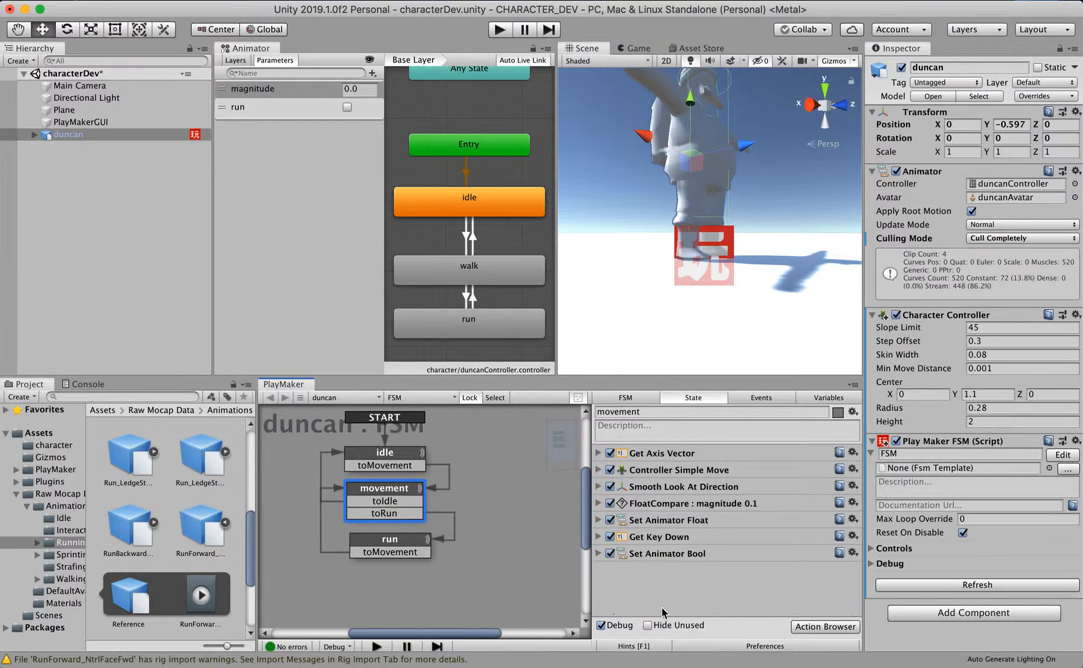
click(599, 554)
scroll(855, 546, down, 1)
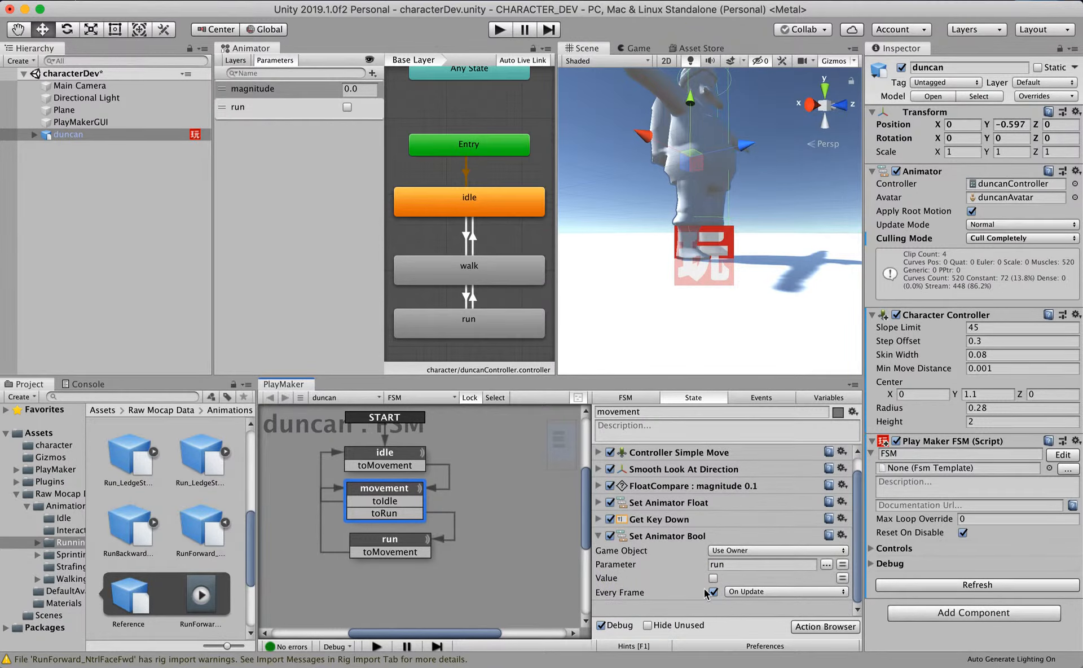
click(599, 536)
Copy Get Axis Vector, Controller Simple Move and Smooth Look At Direction from the movement state into the run state, keeping one set
click(663, 455)
shift+click(666, 472)
shift+click(682, 488)
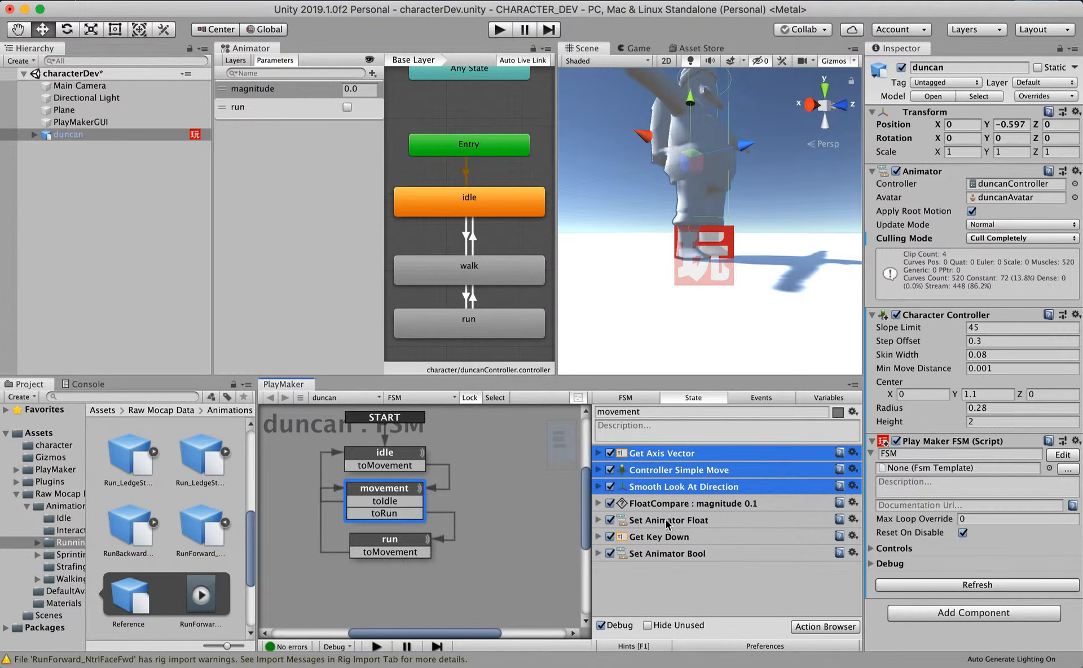
click(402, 540)
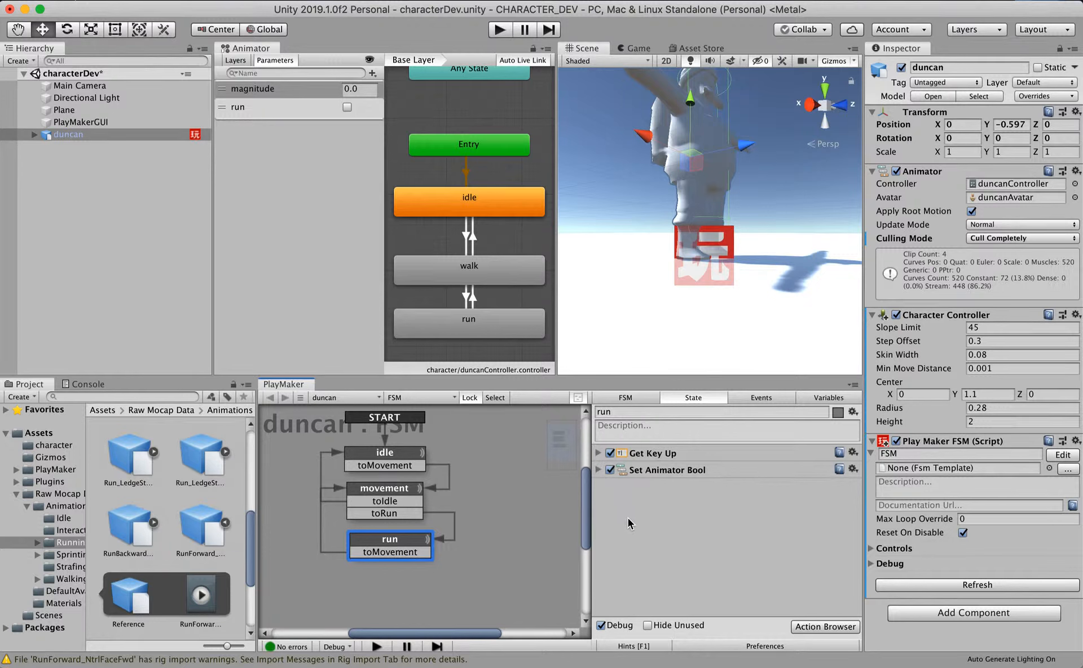
key(super+v)
key(super+v)
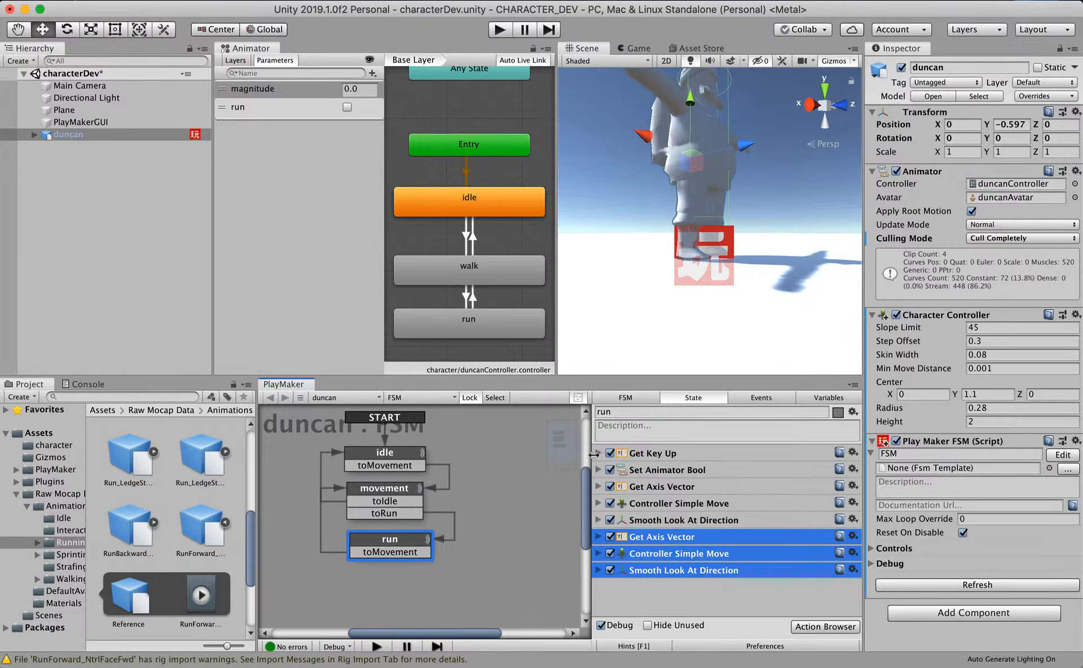
key(Delete)
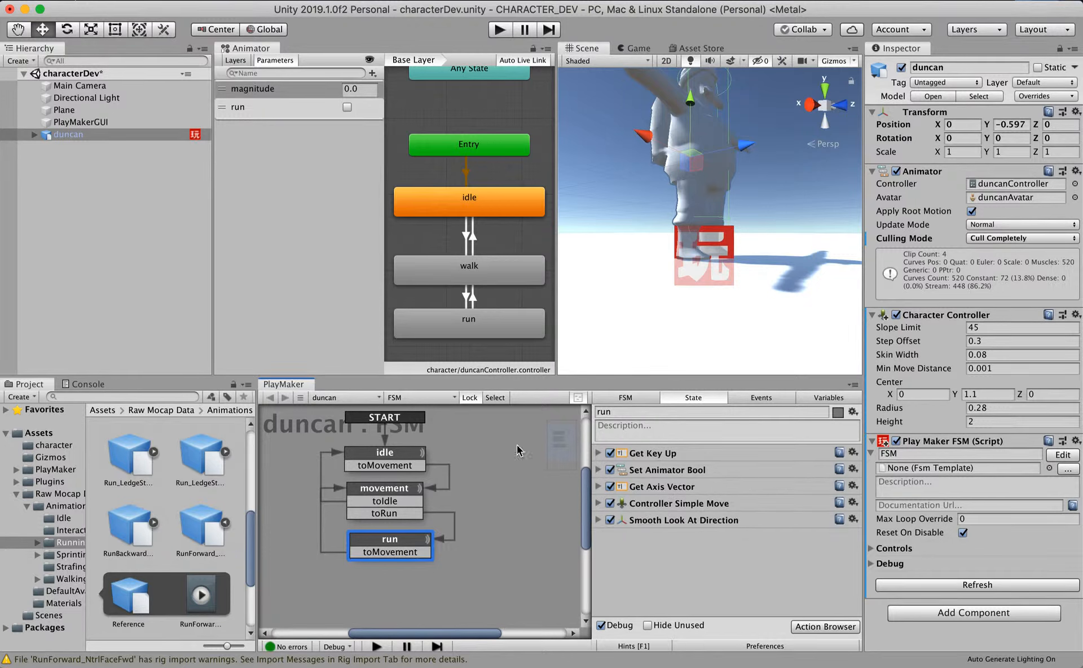
Check the movement state's Float Compare settings and the actions of the idle state
click(388, 488)
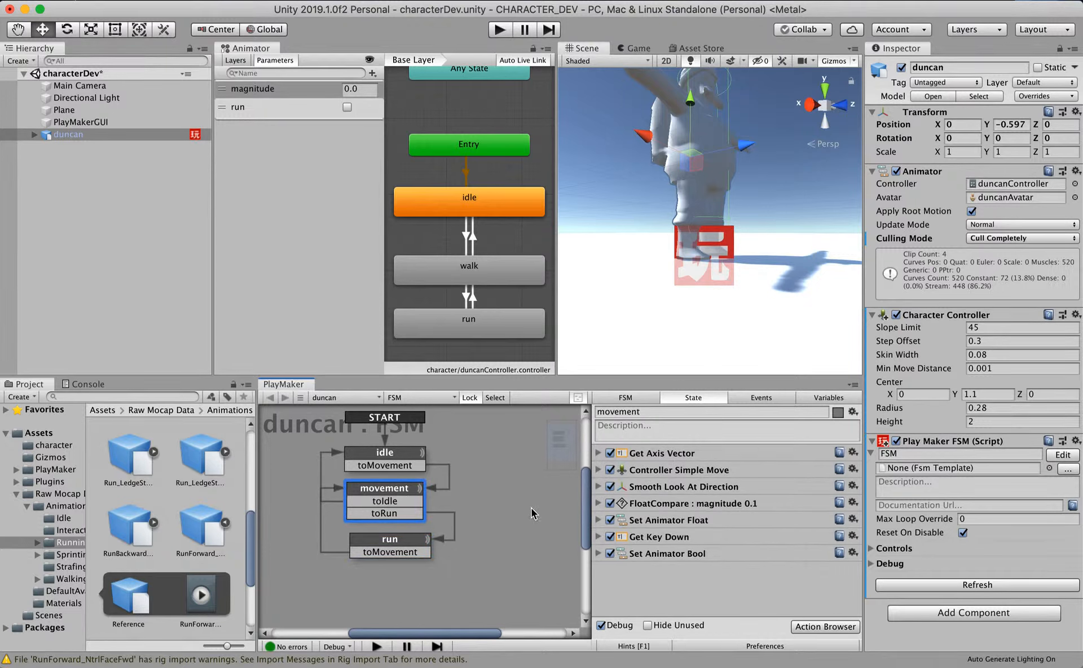
click(599, 508)
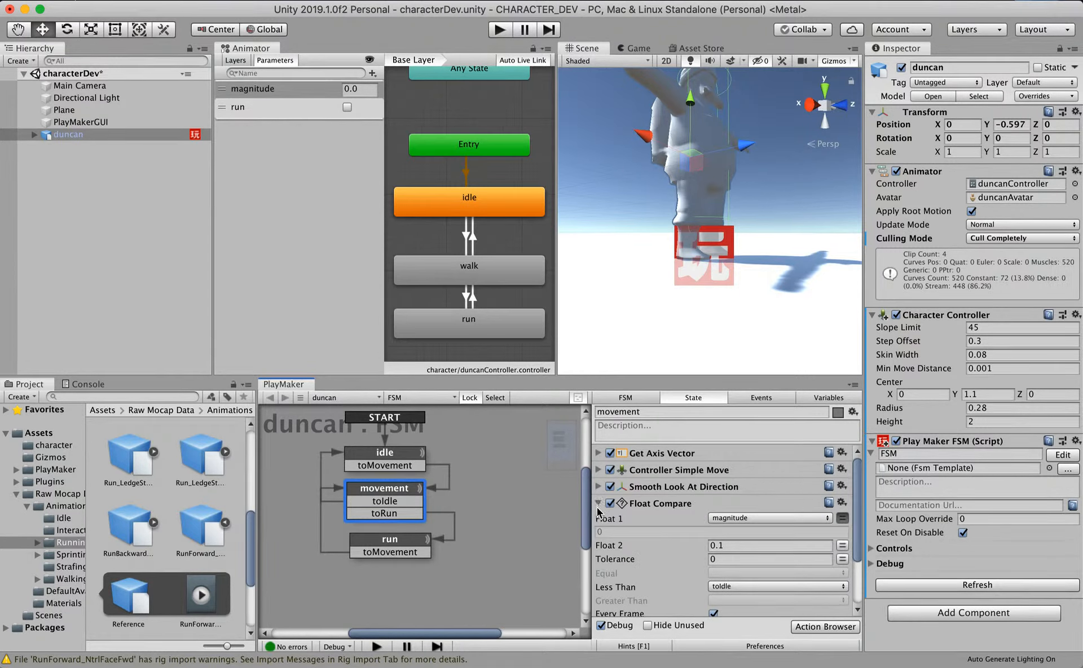
click(599, 503)
click(671, 510)
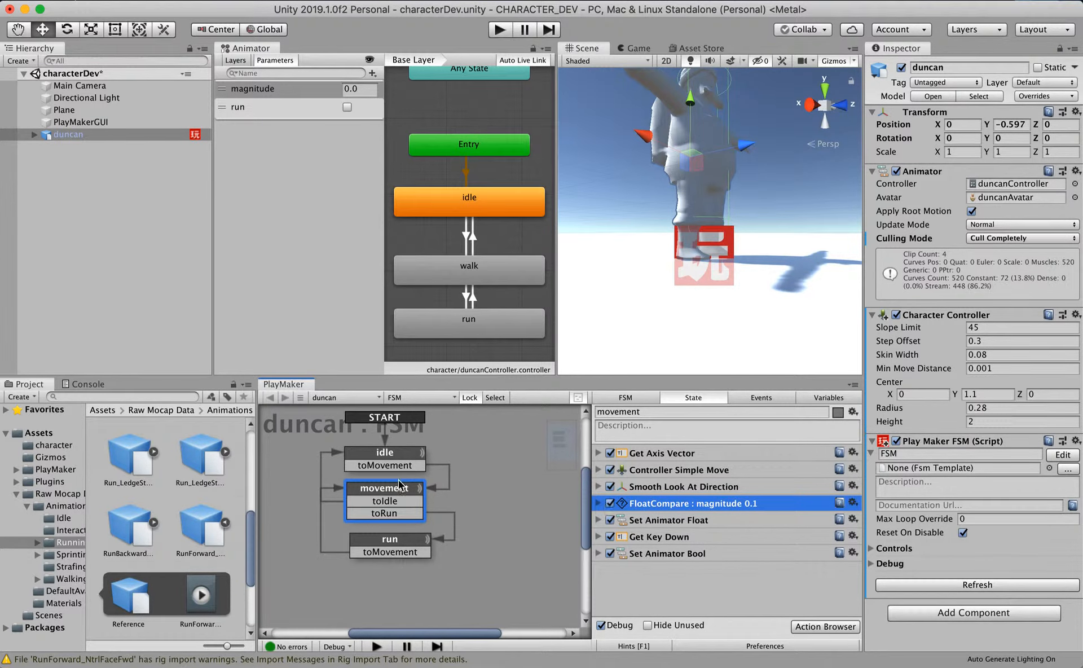
click(397, 451)
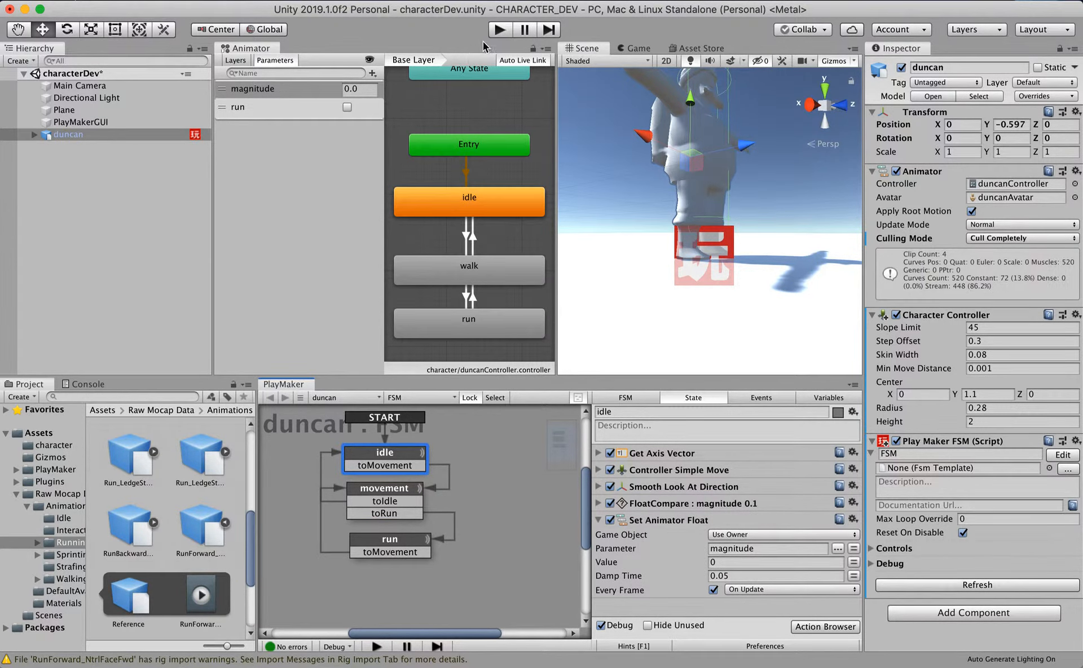
Play the scene and test duncan walking, entering the run state and changing direction while running
click(500, 30)
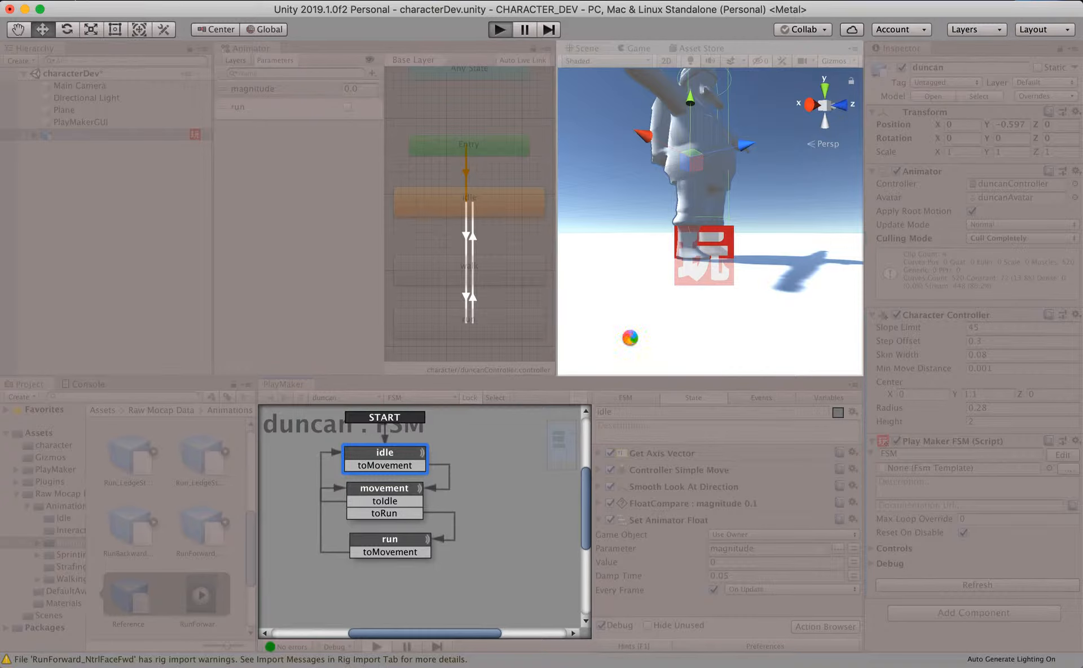
key(w)
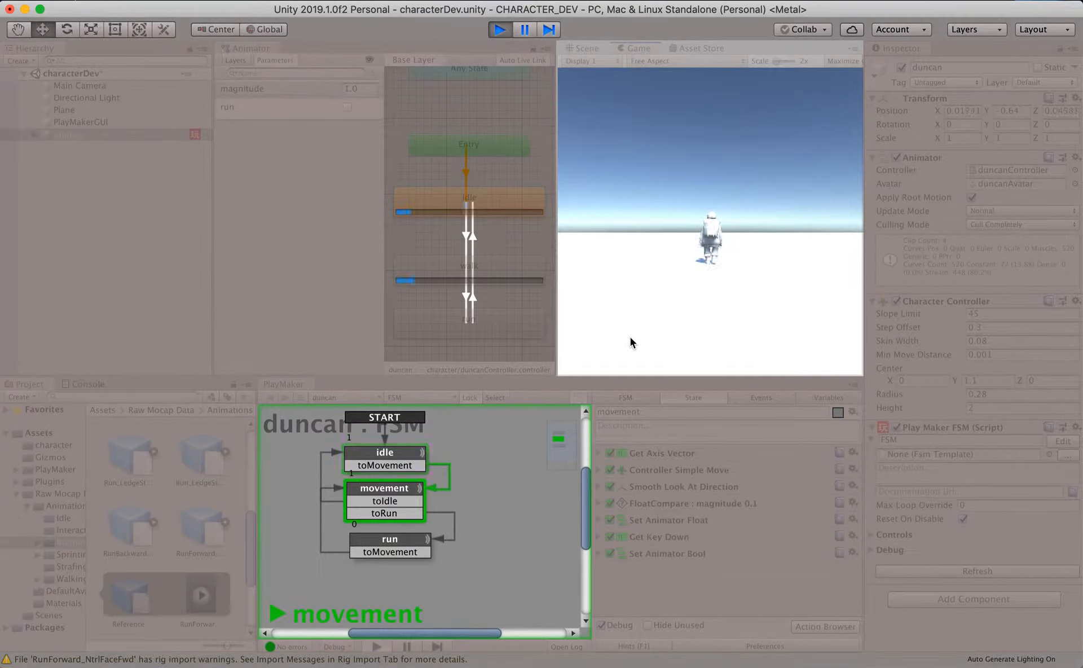
key(shift)
key(d)
key(w)
key(a)
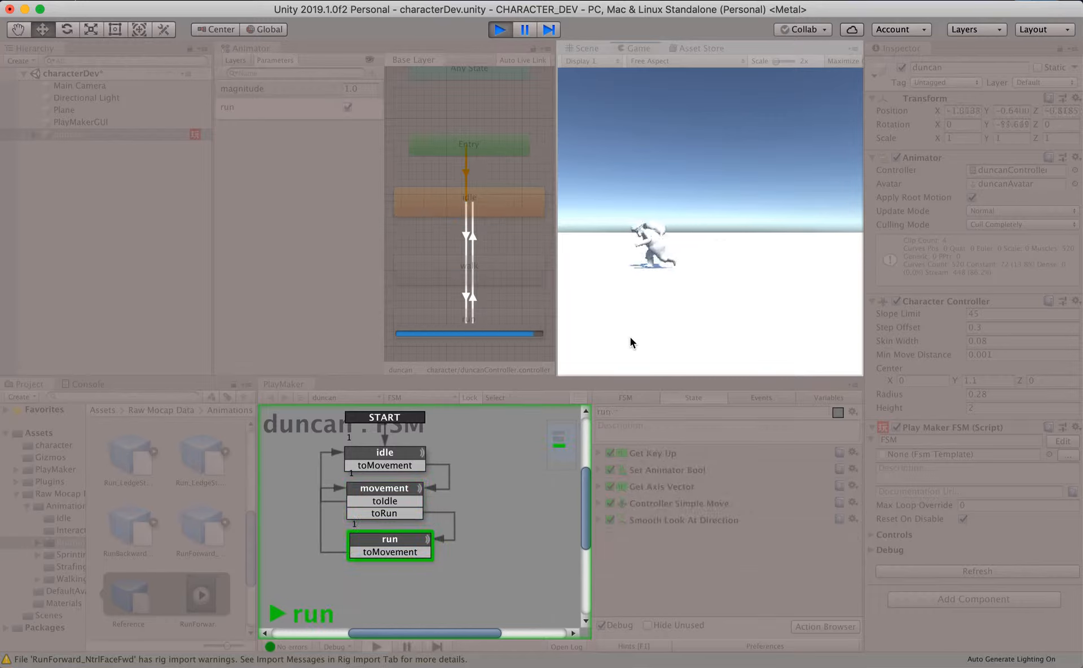
key(d)
key(w)
key(d)
key(a)
key(s)
key(d)
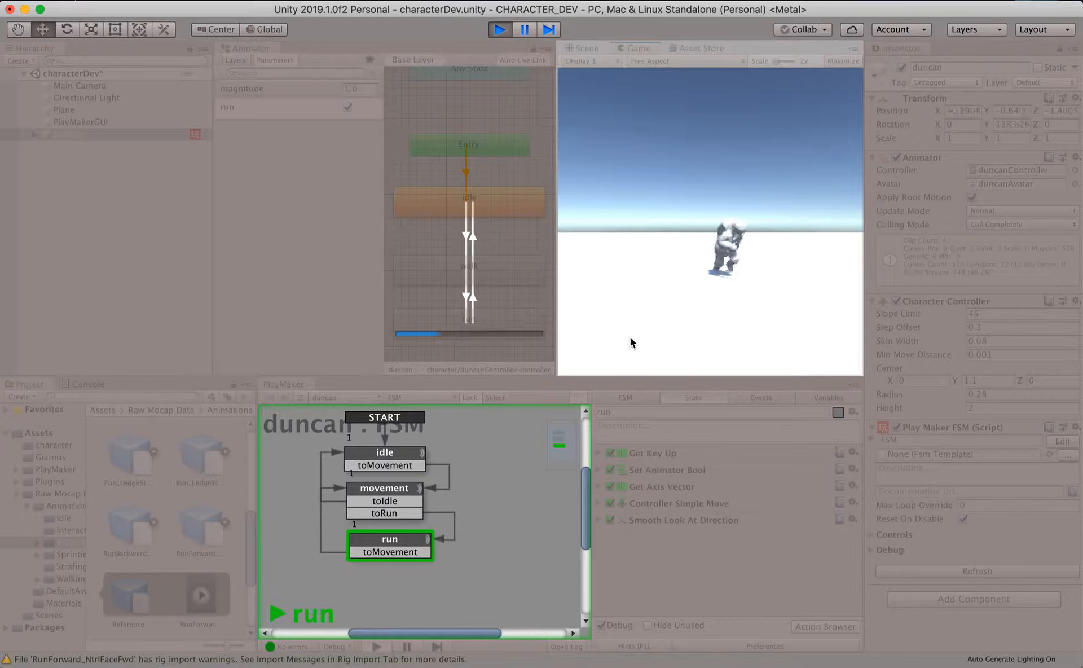
key(s)
key(a)
key(w)
key(d)
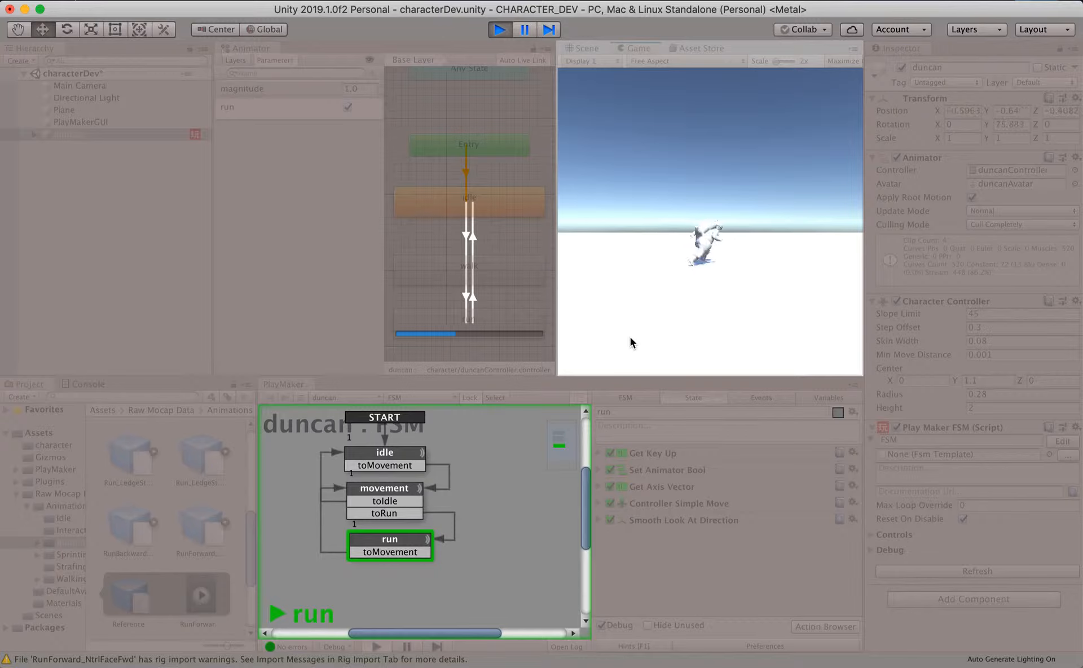
key(s)
key(a)
key(w)
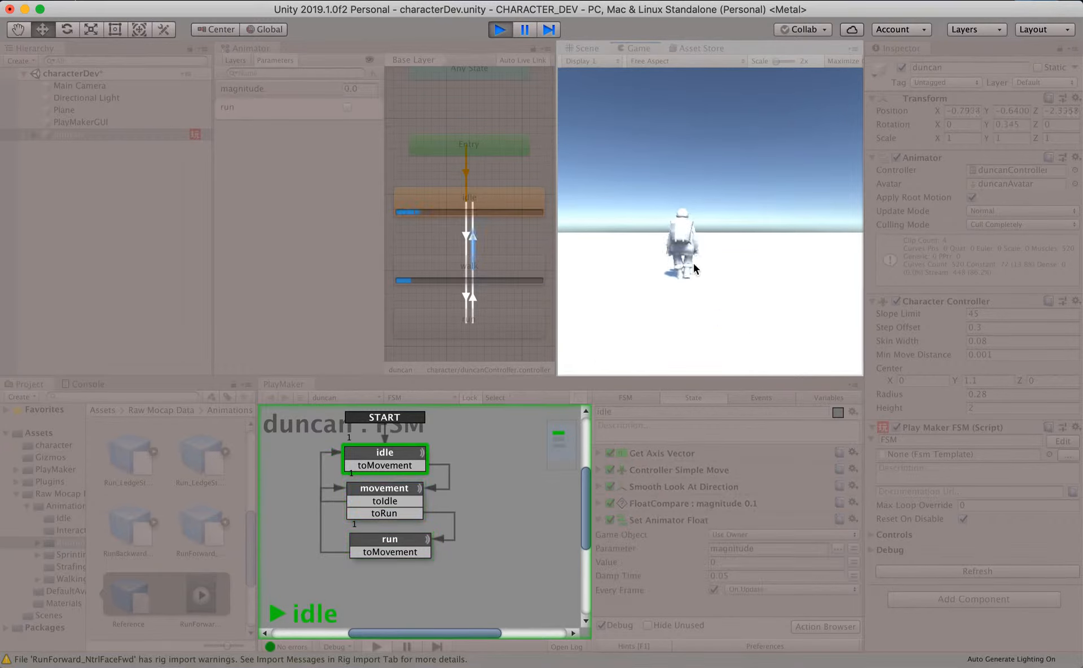
Test duncan walking in different directions and returning to idle, and end play mode
key(s)
key(d)
key(w)
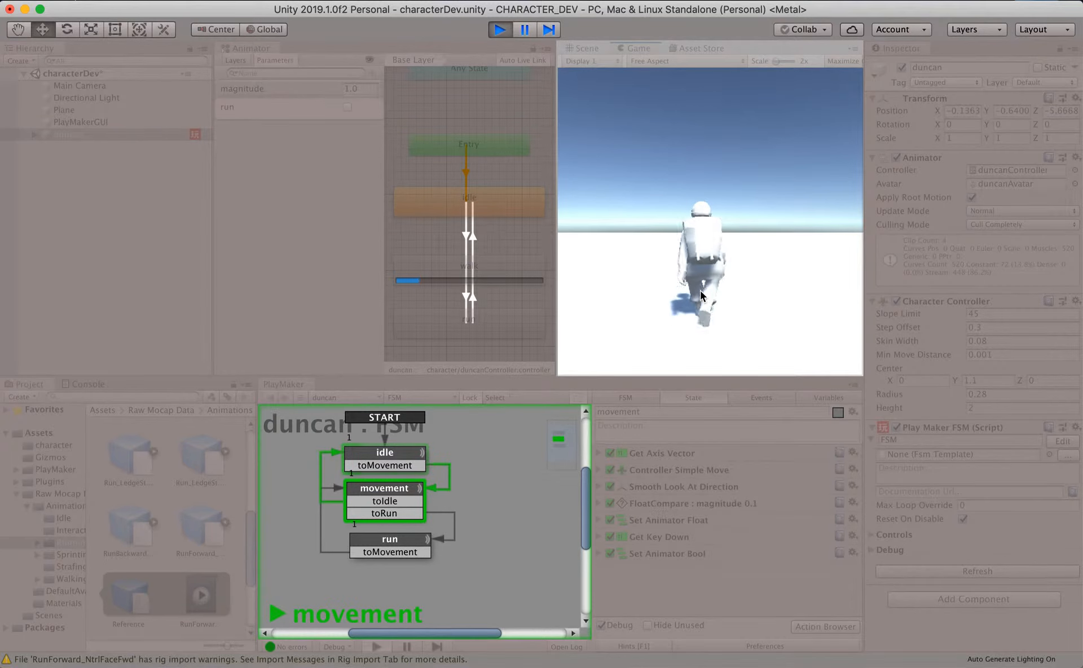
key(a)
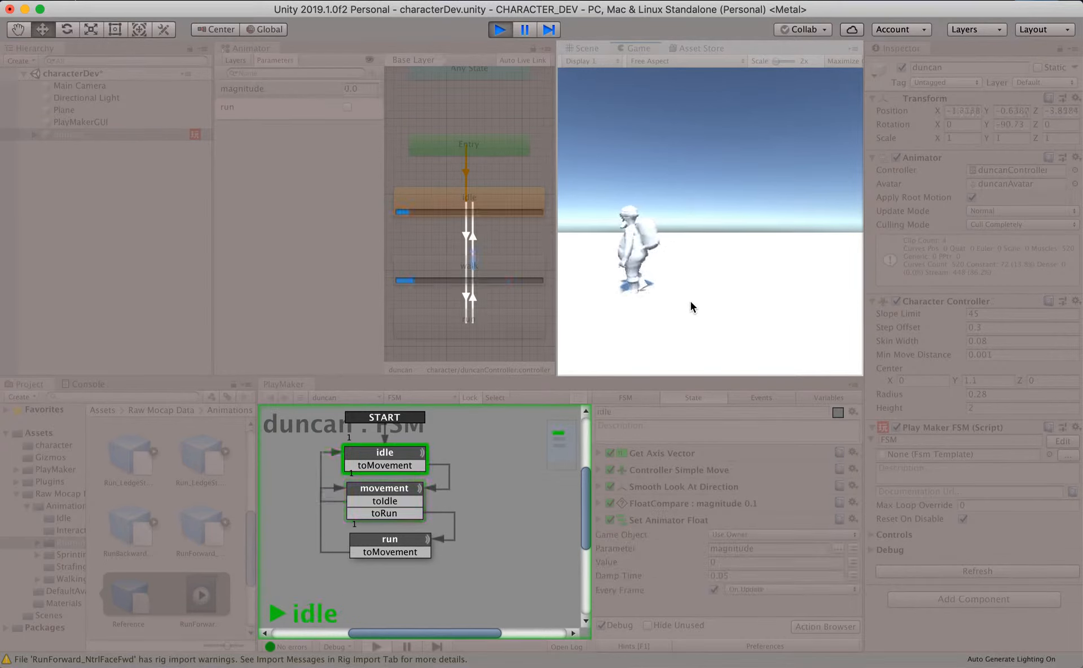
key(d)
key(s)
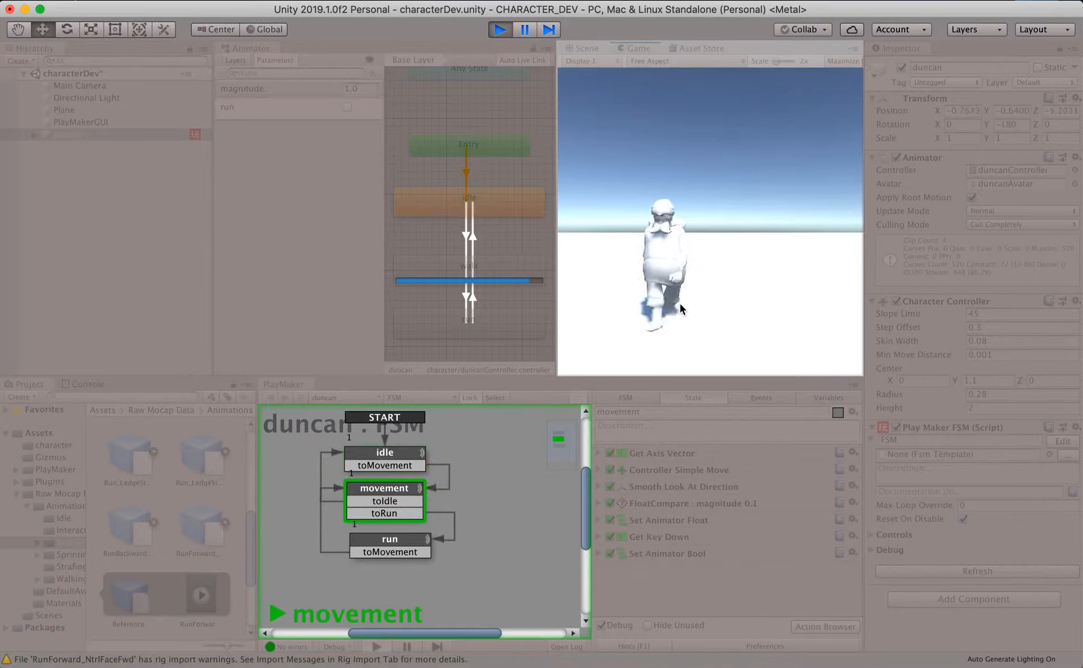
key(w)
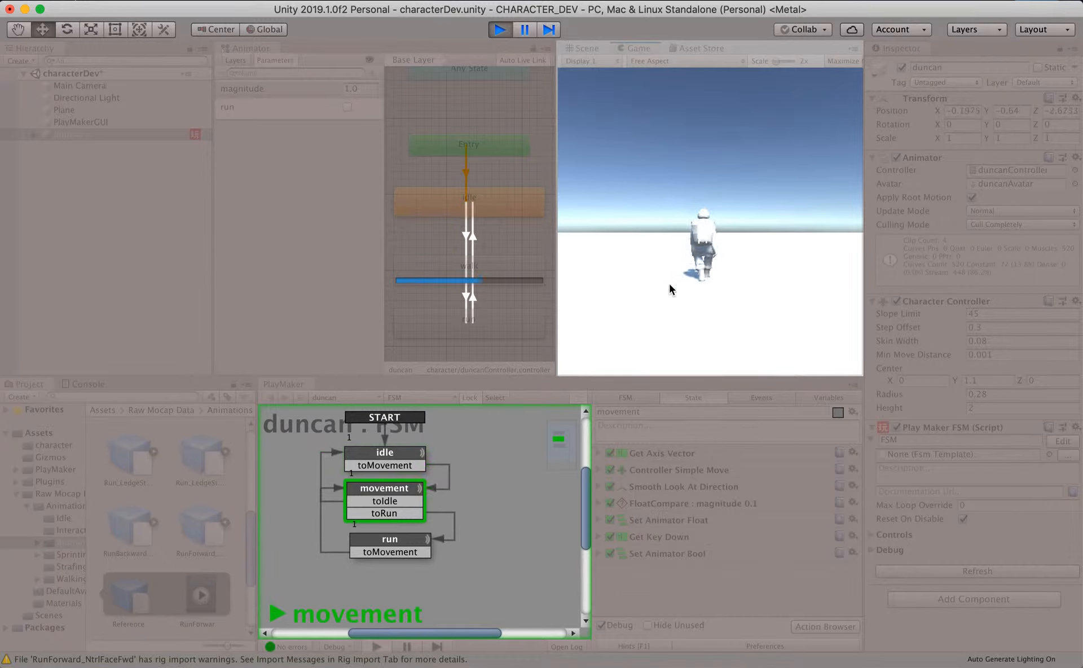
key(s)
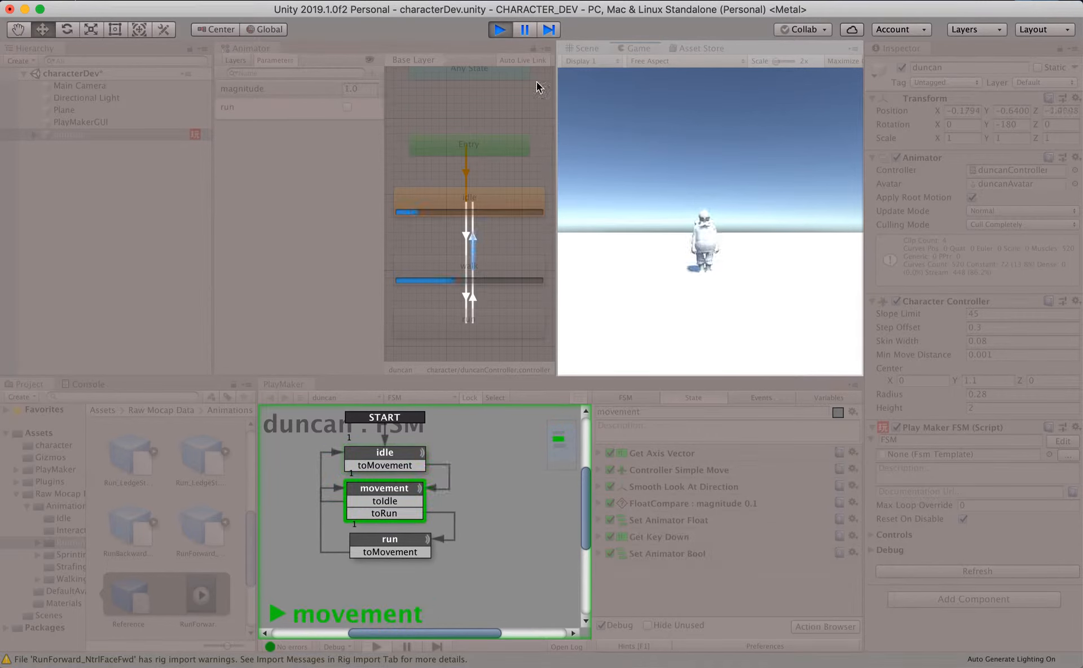
key(super+p)
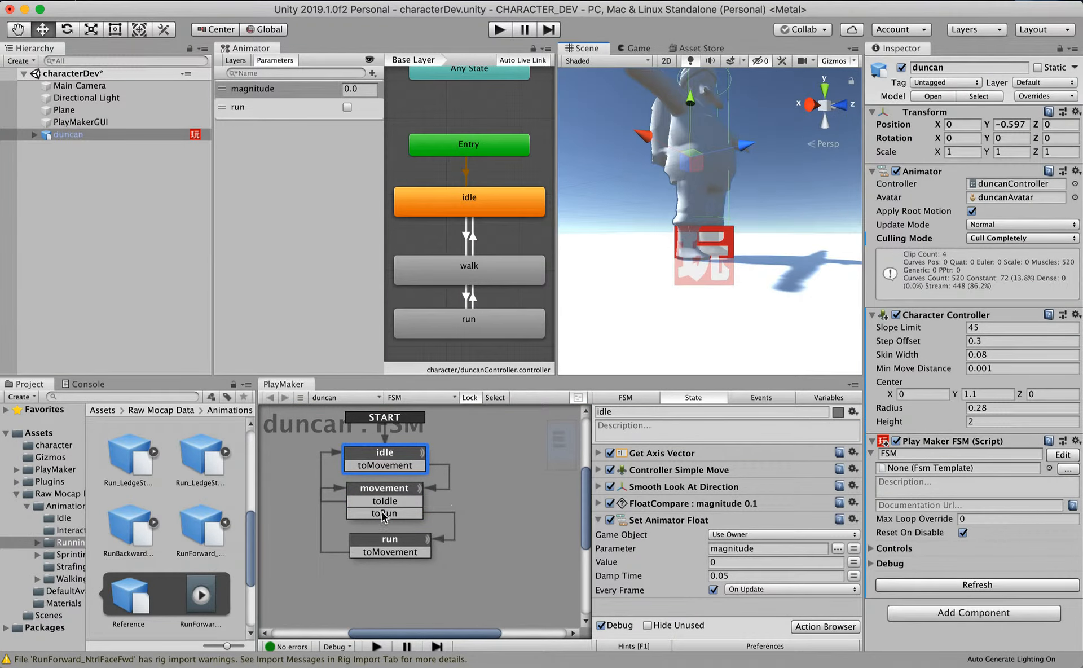
Spread the idle, movement and run states farther apart vertically in the FSM graph
click(598, 520)
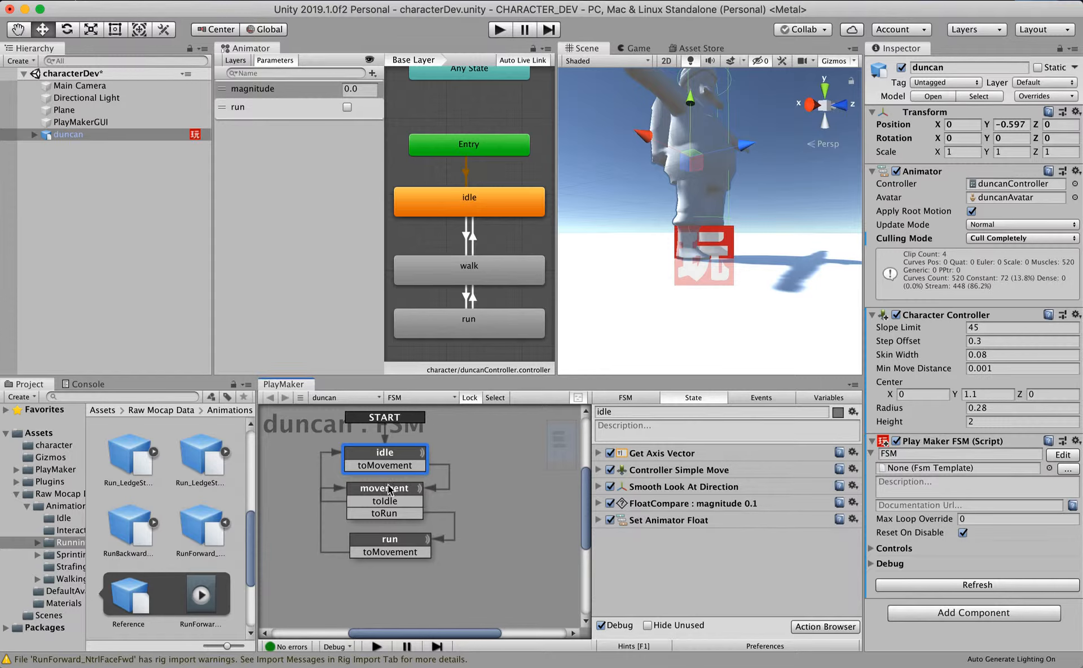
drag(385, 543, 374, 596)
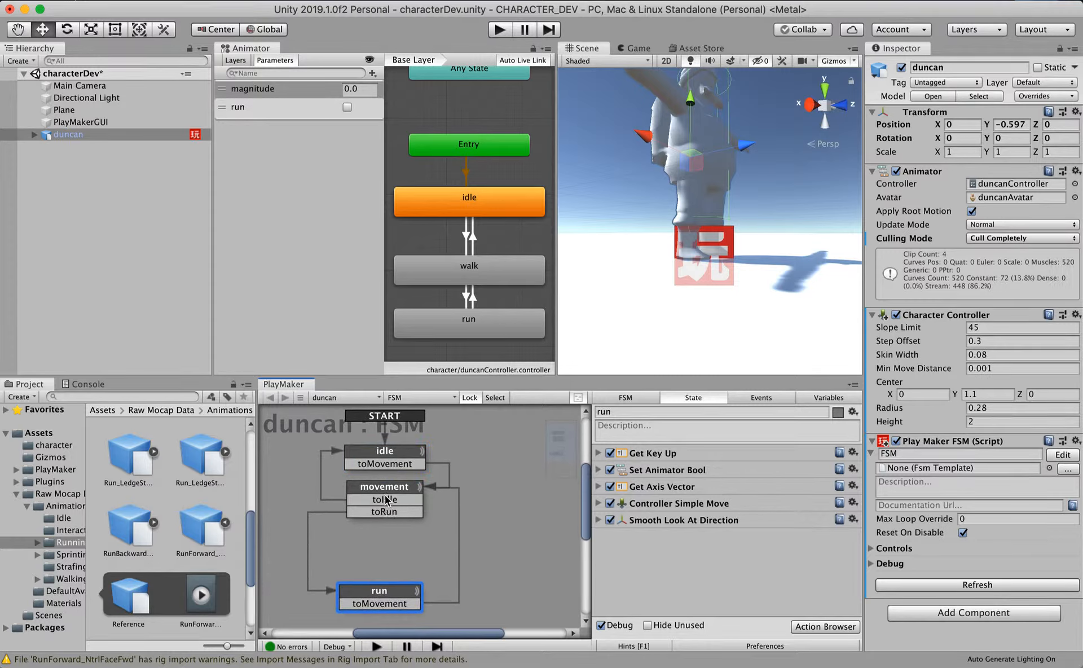
drag(387, 500, 387, 519)
drag(389, 447, 390, 457)
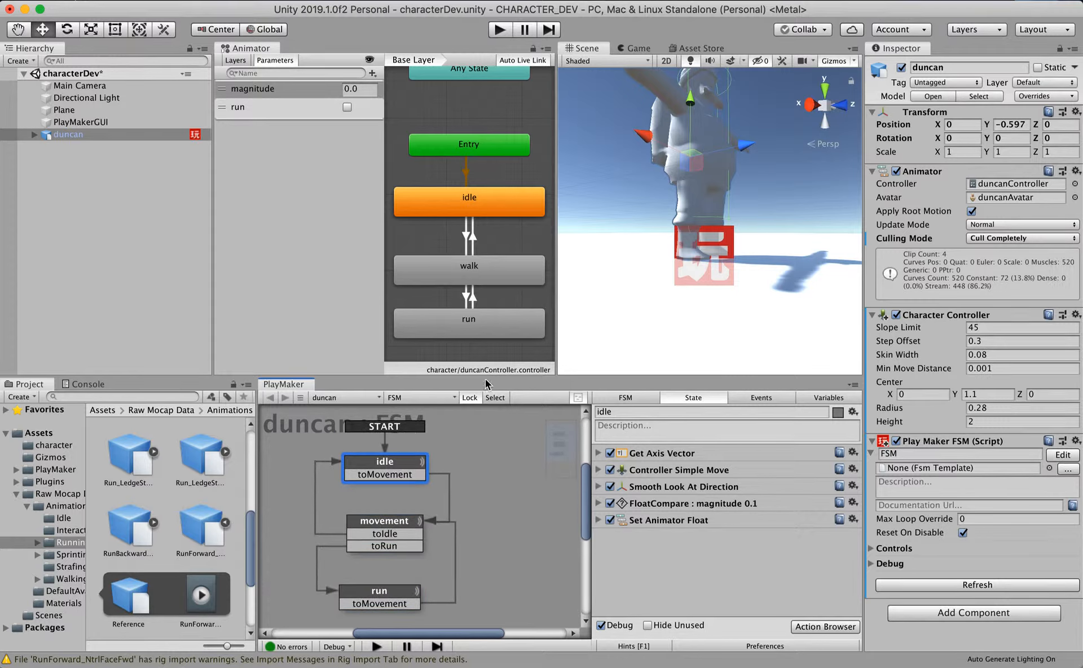
Review the idle state's Get Axis Vector and Controller Simple Move settings
click(599, 454)
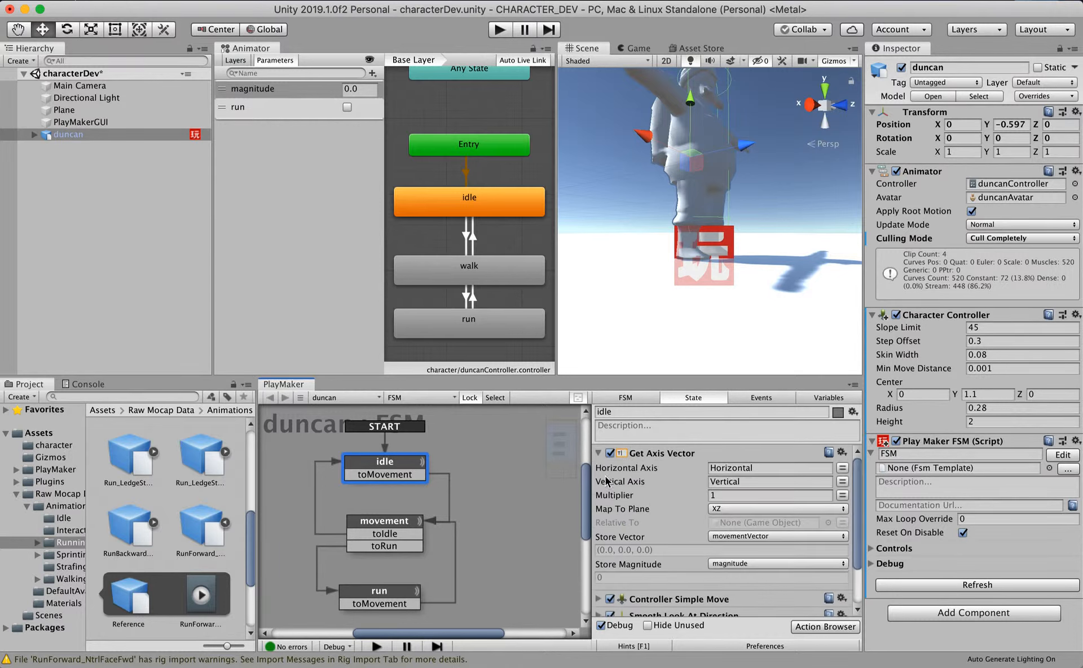
click(762, 467)
click(736, 482)
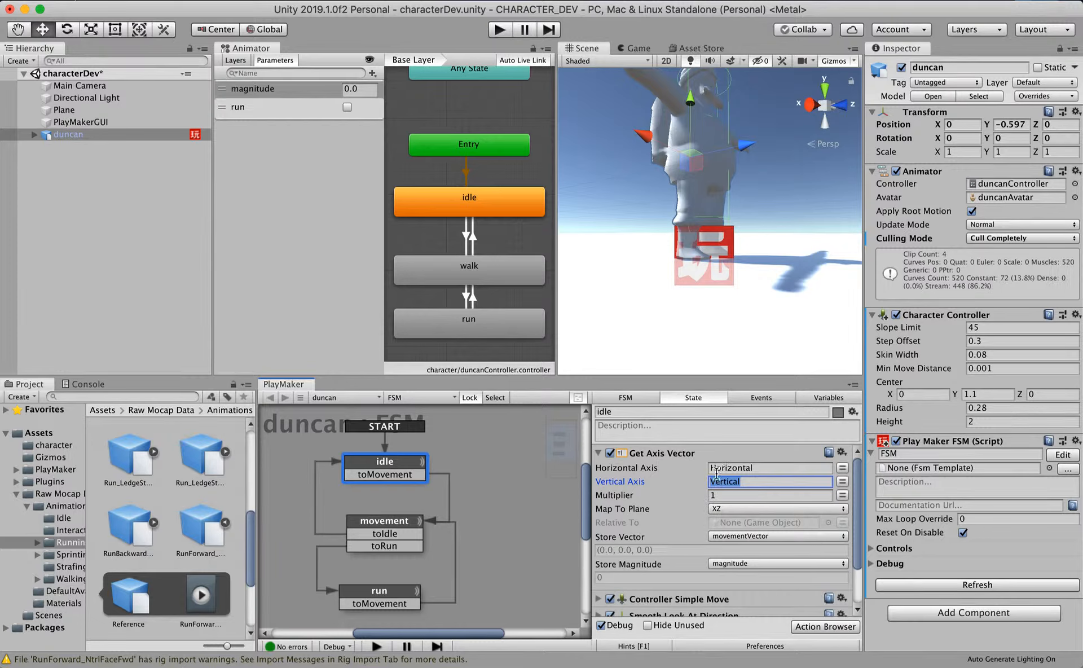
click(768, 469)
click(744, 483)
click(599, 453)
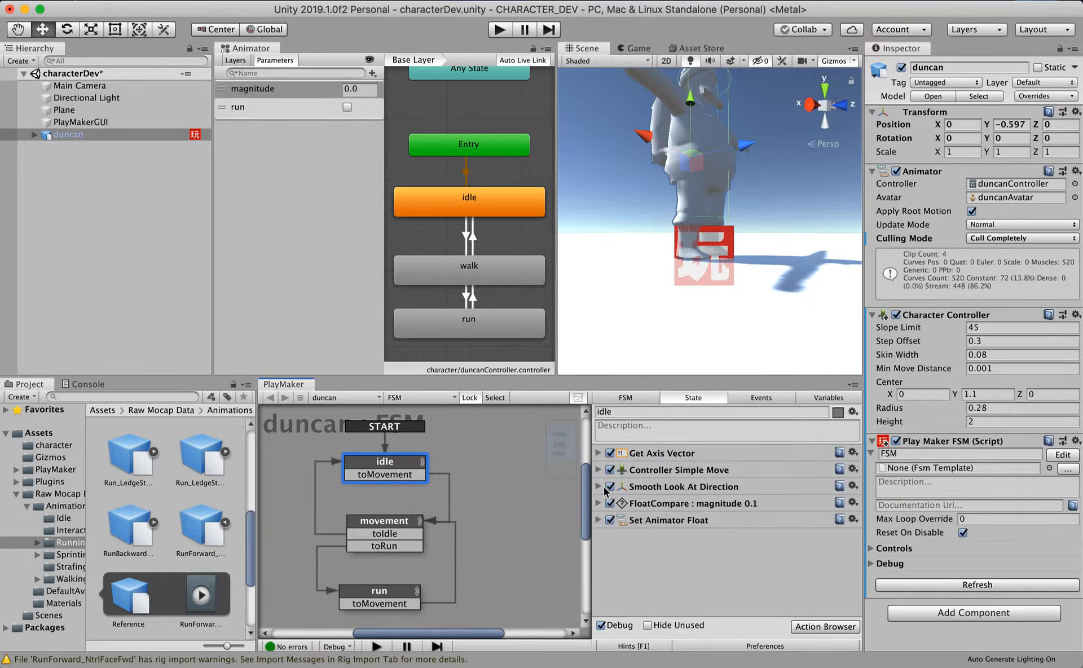
click(598, 453)
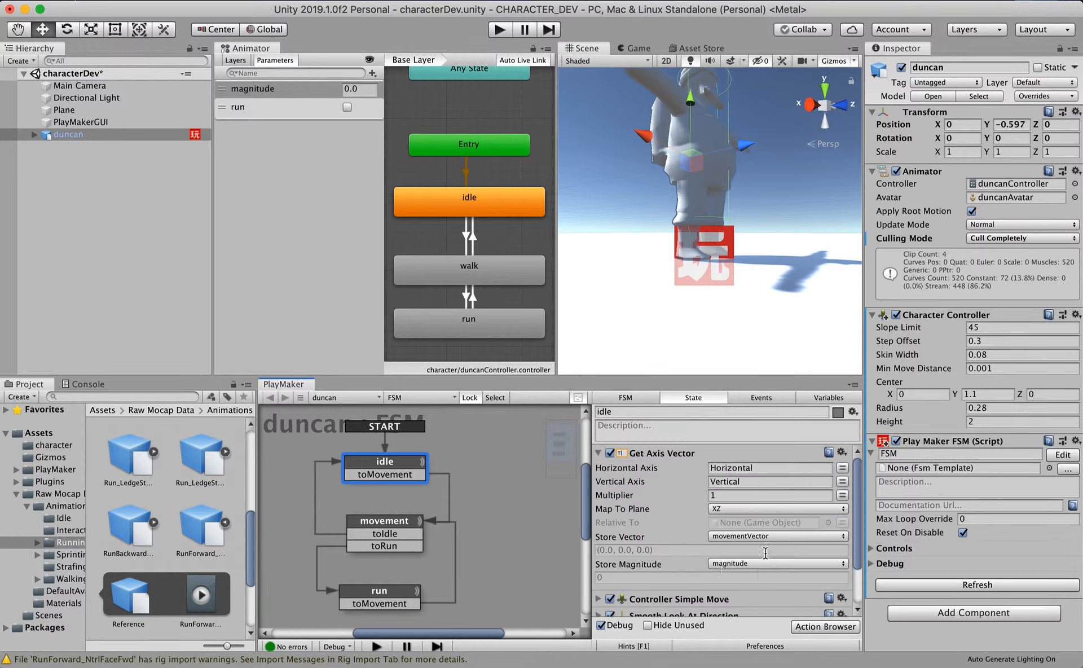
click(598, 454)
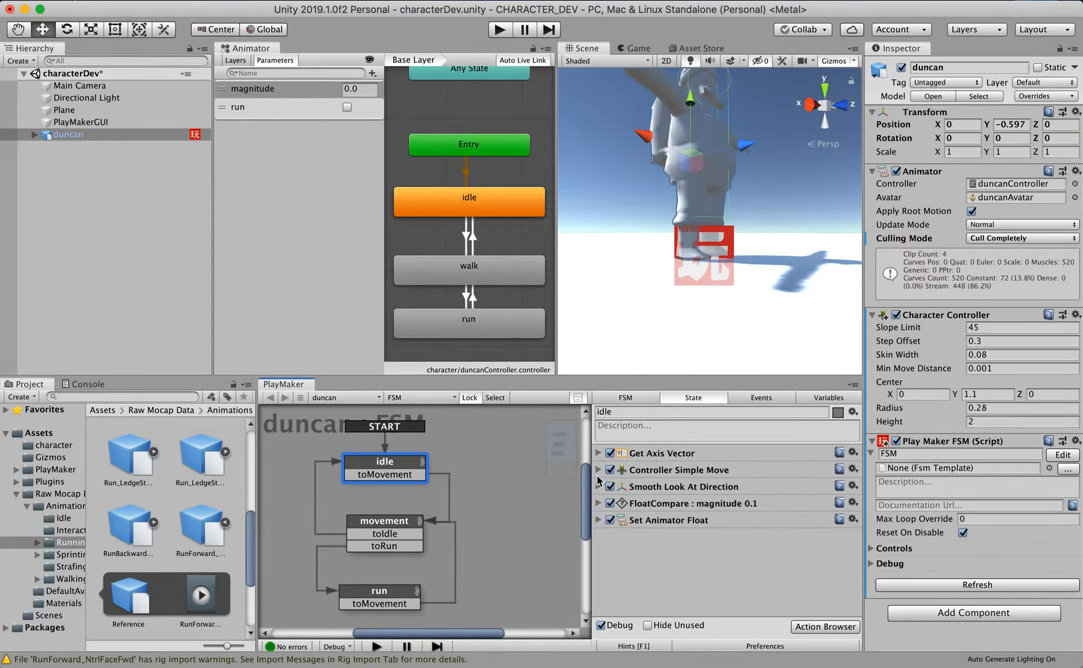
click(599, 471)
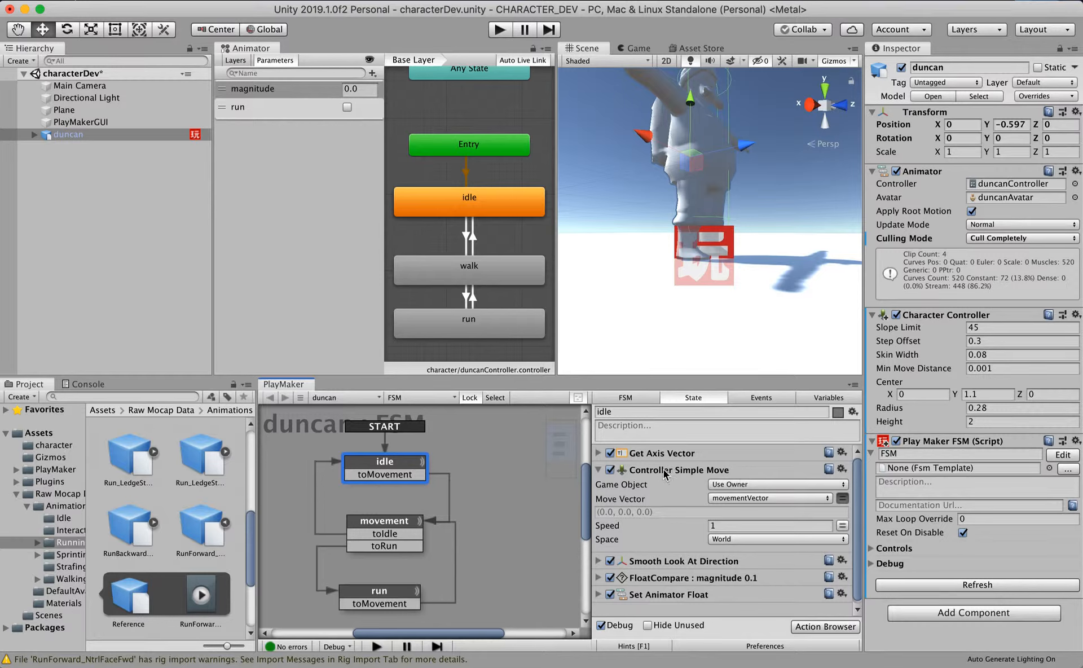
click(599, 470)
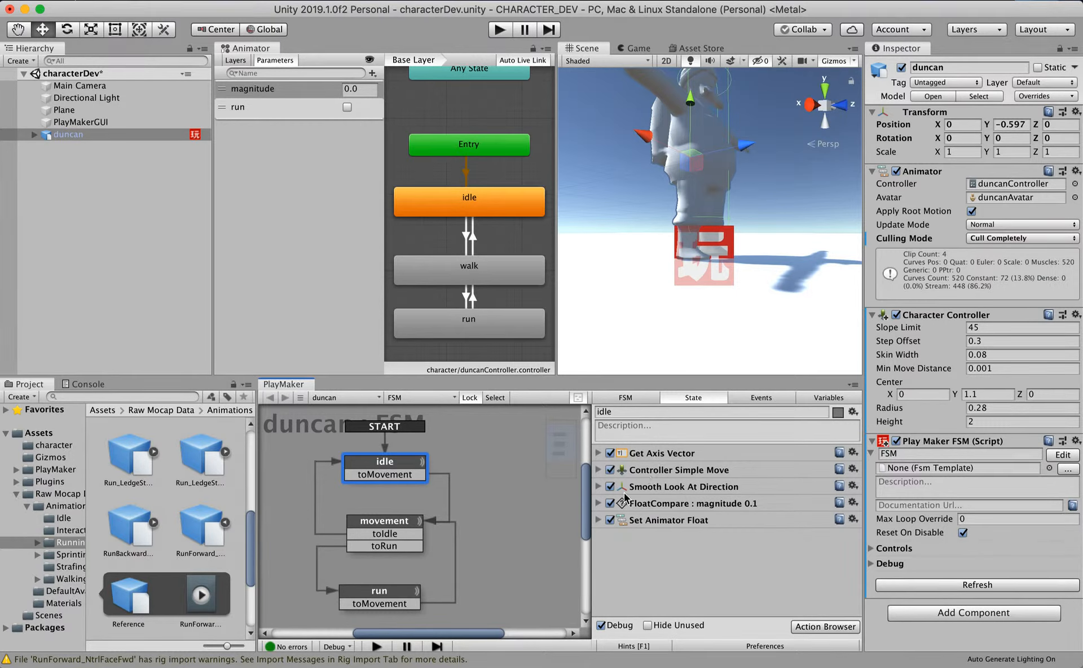
Specify an Up Vector with Y set to 1 for the idle state's Smooth Look At Direction action
click(605, 486)
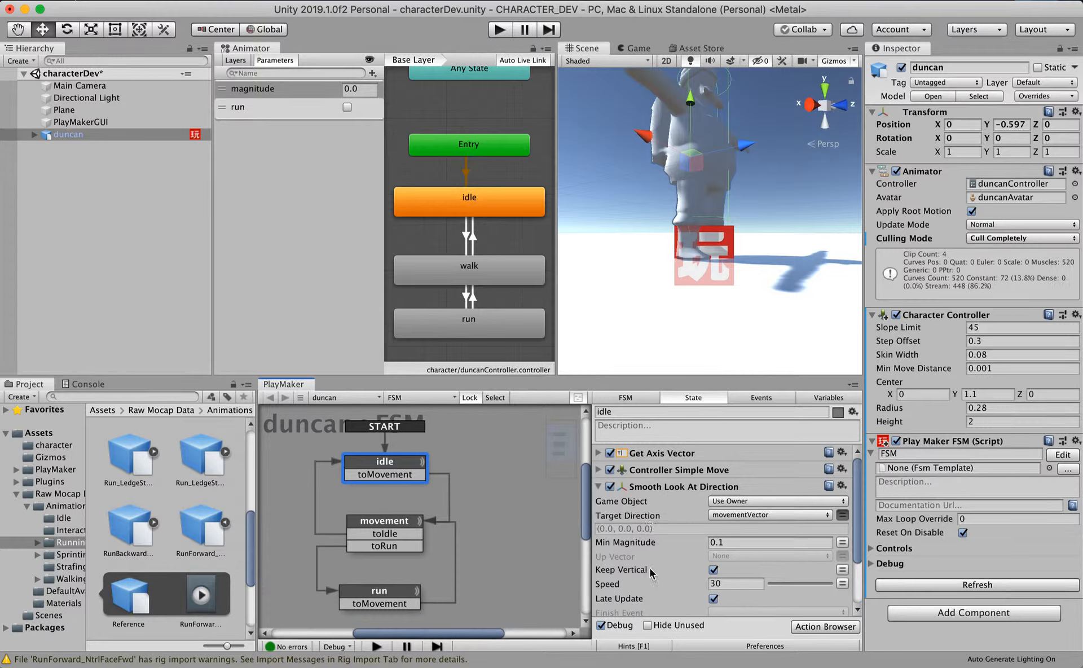
click(843, 556)
click(771, 556)
text(1)
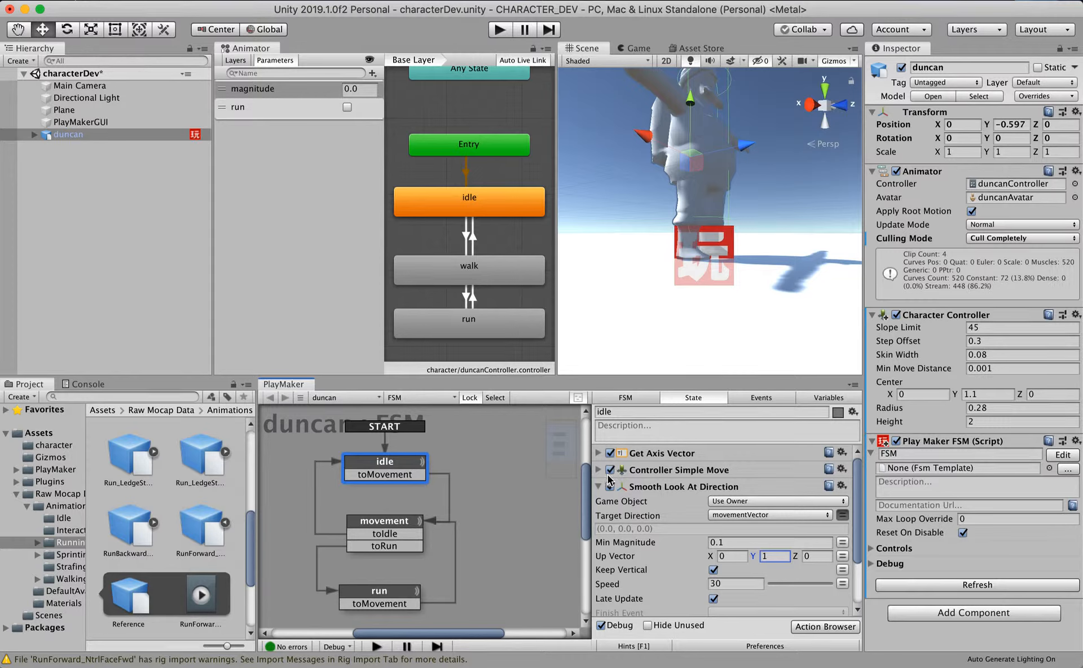
click(597, 487)
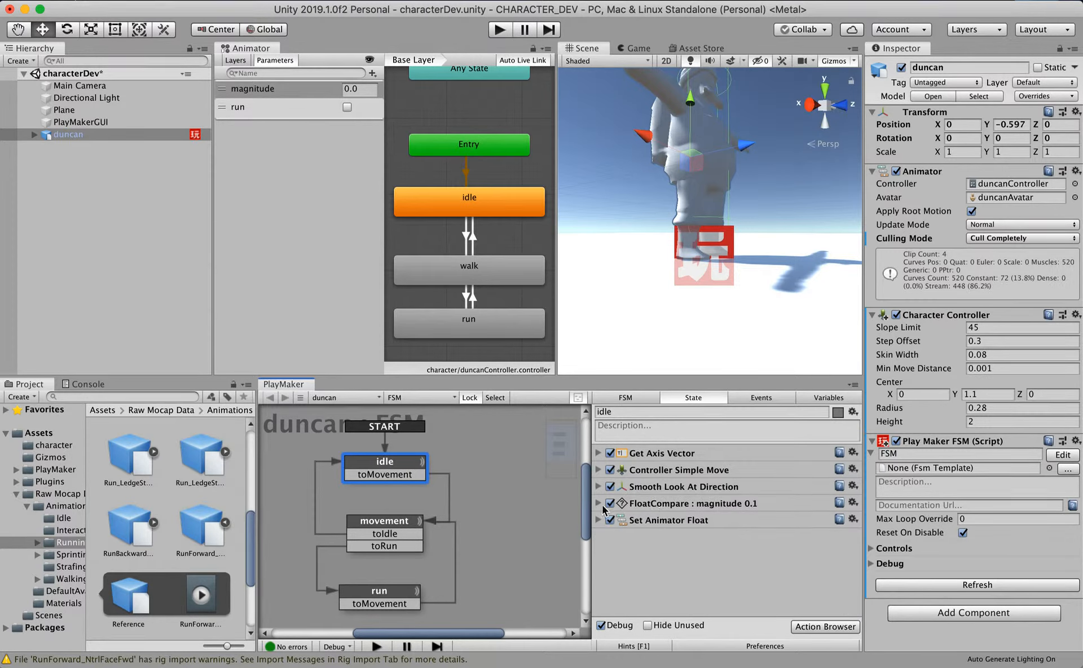
Check the idle state's Float Compare and Set Animator Float settings against the Animator's idle-to-walk transition condition
click(602, 504)
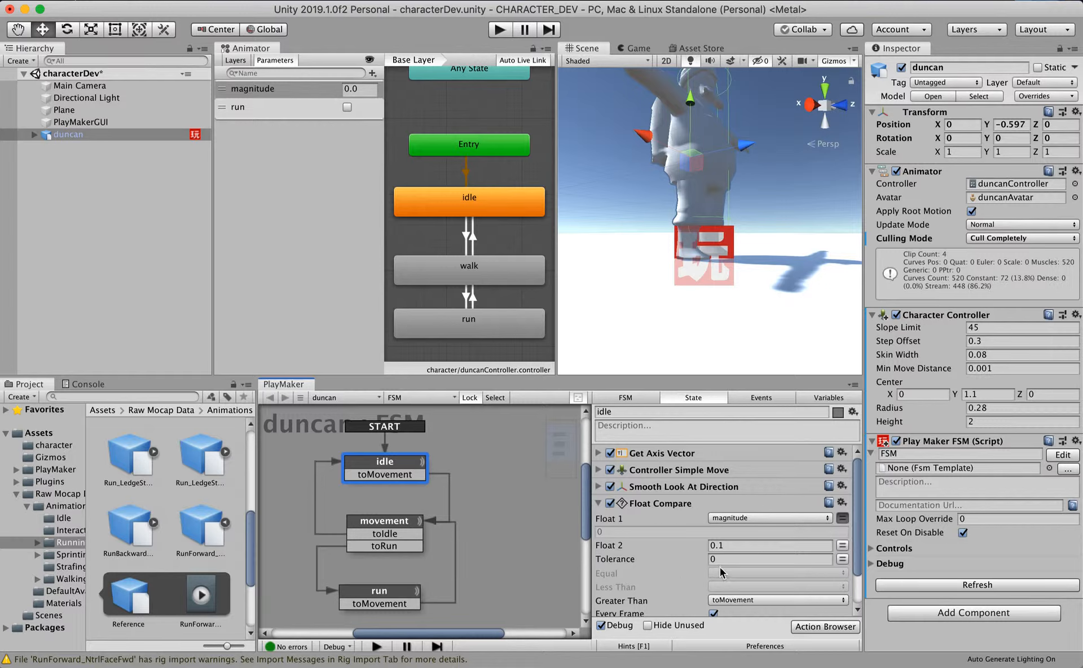
scroll(747, 590, down, 2)
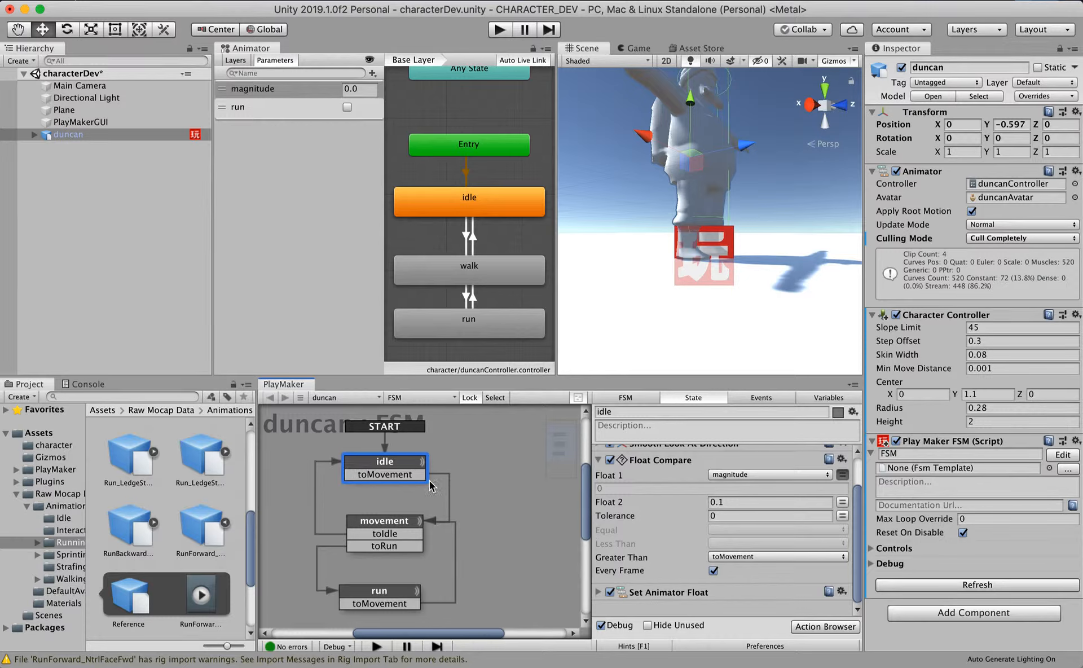
click(598, 460)
click(599, 520)
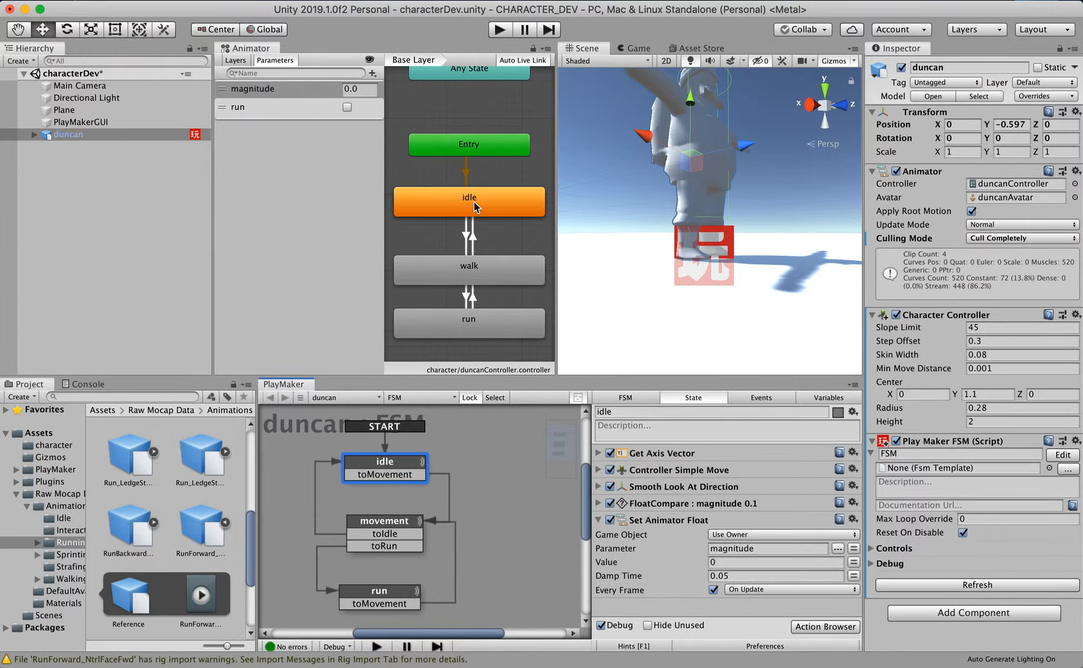
click(467, 235)
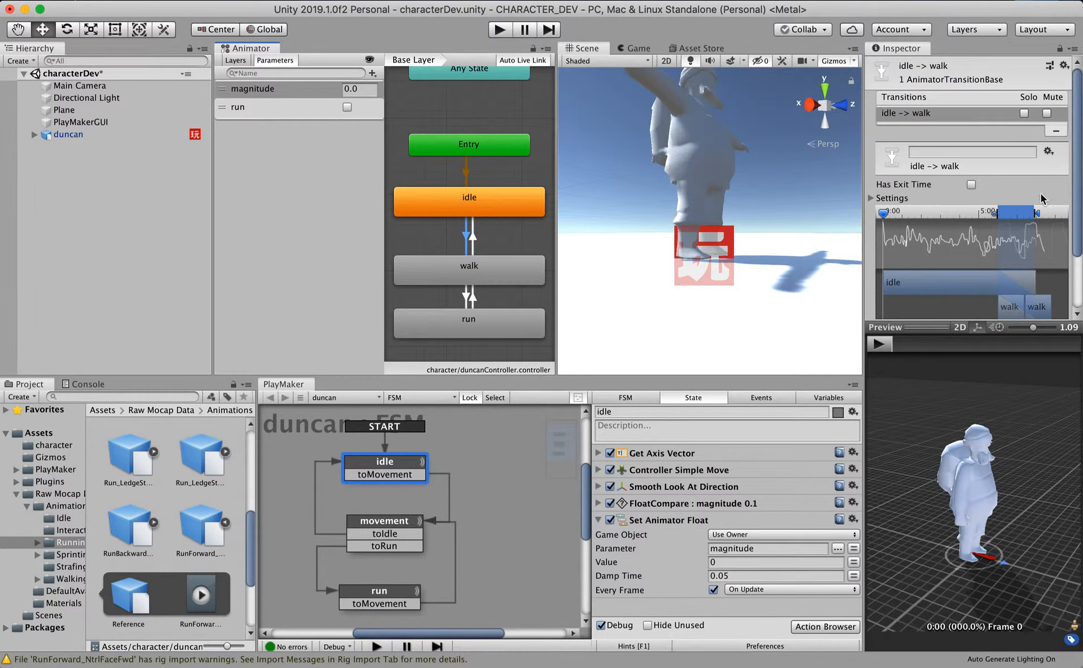
scroll(1036, 196, down, 3)
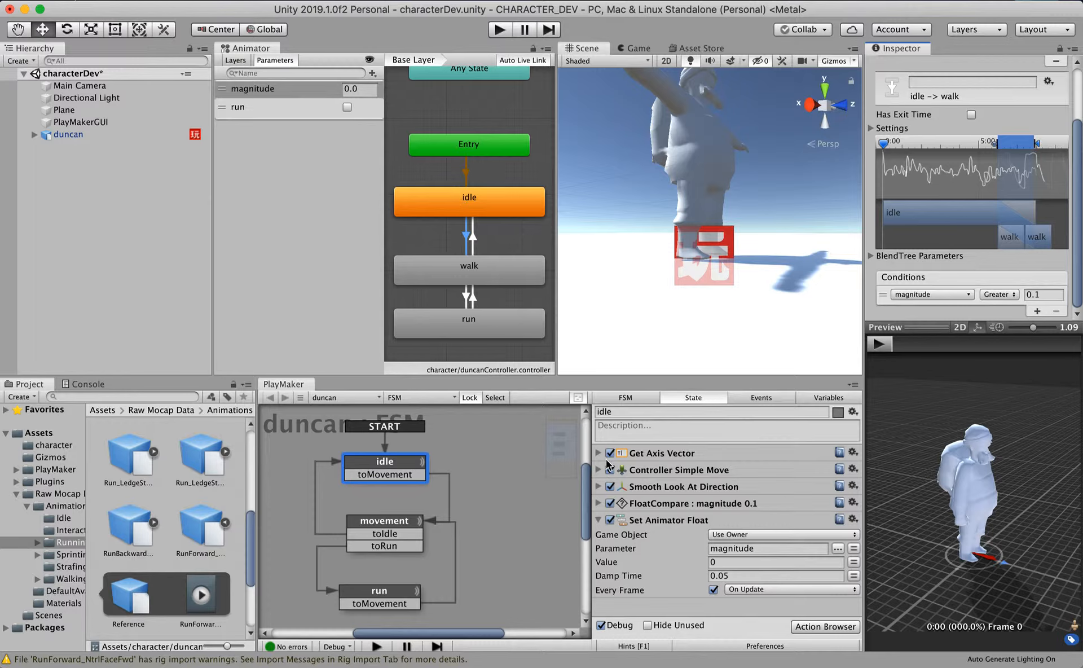
Set the small-steps motion's threshold to 0.35 in the walk state's blend tree
click(384, 521)
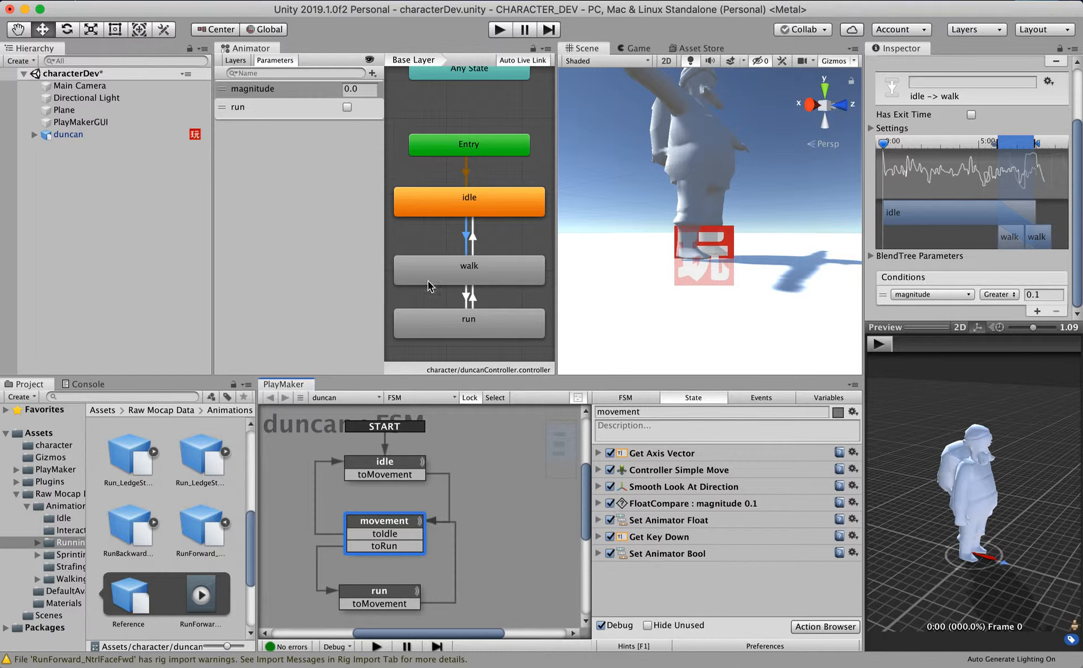
double_click(468, 270)
click(490, 210)
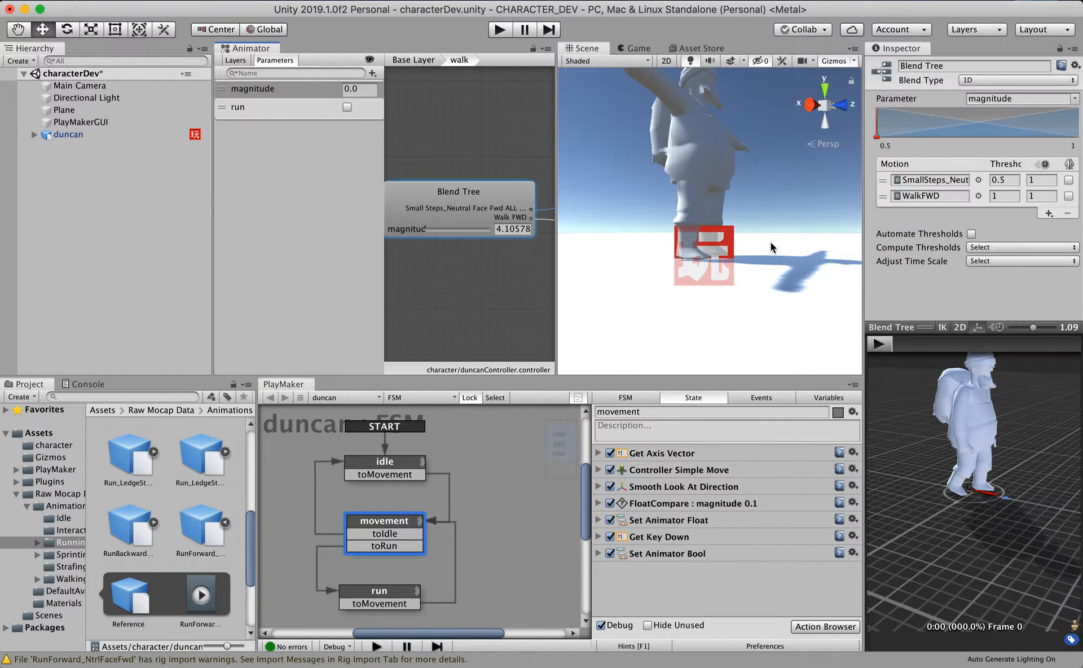
click(1002, 180)
text(.36)
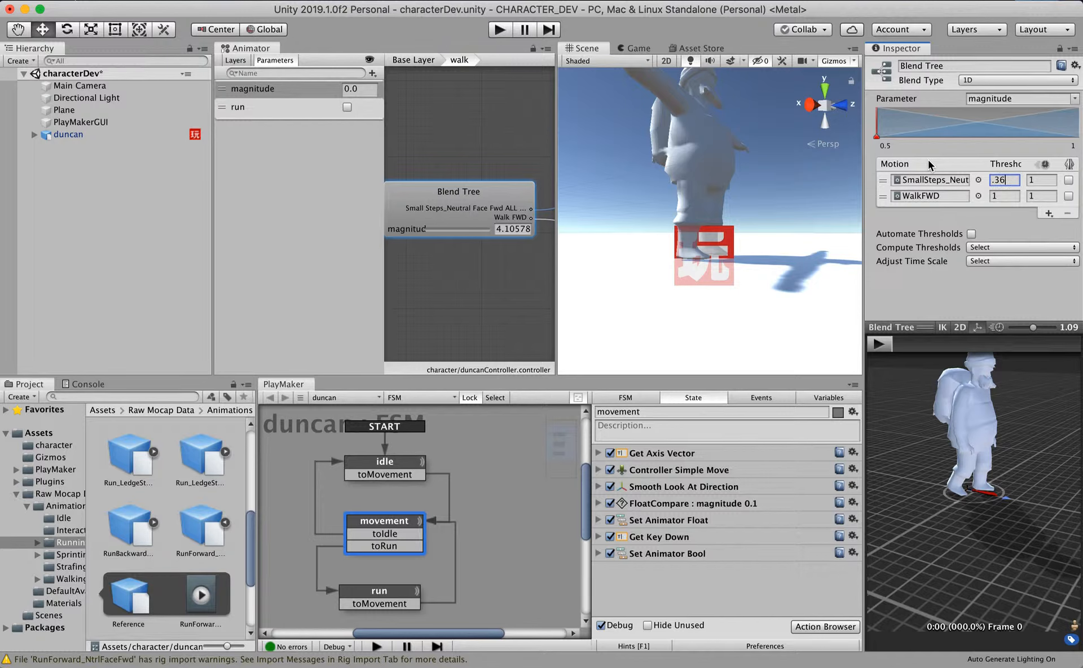
key(BackSpace)
text(5)
key(Return)
Review the movement state's Float Compare and Get Key Down settings
click(397, 523)
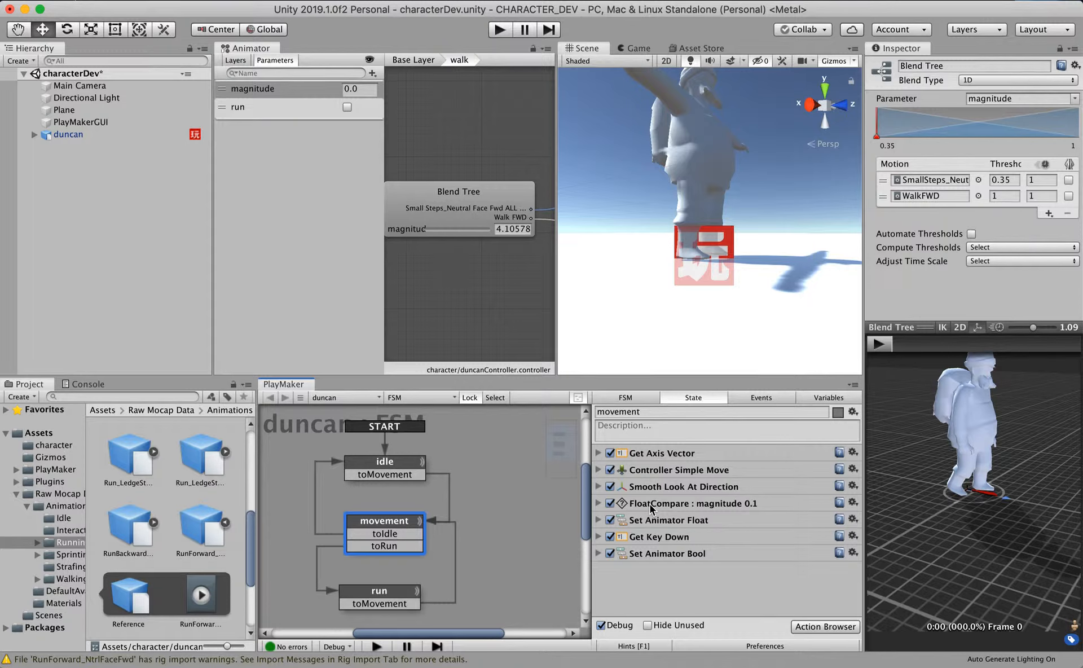
click(600, 504)
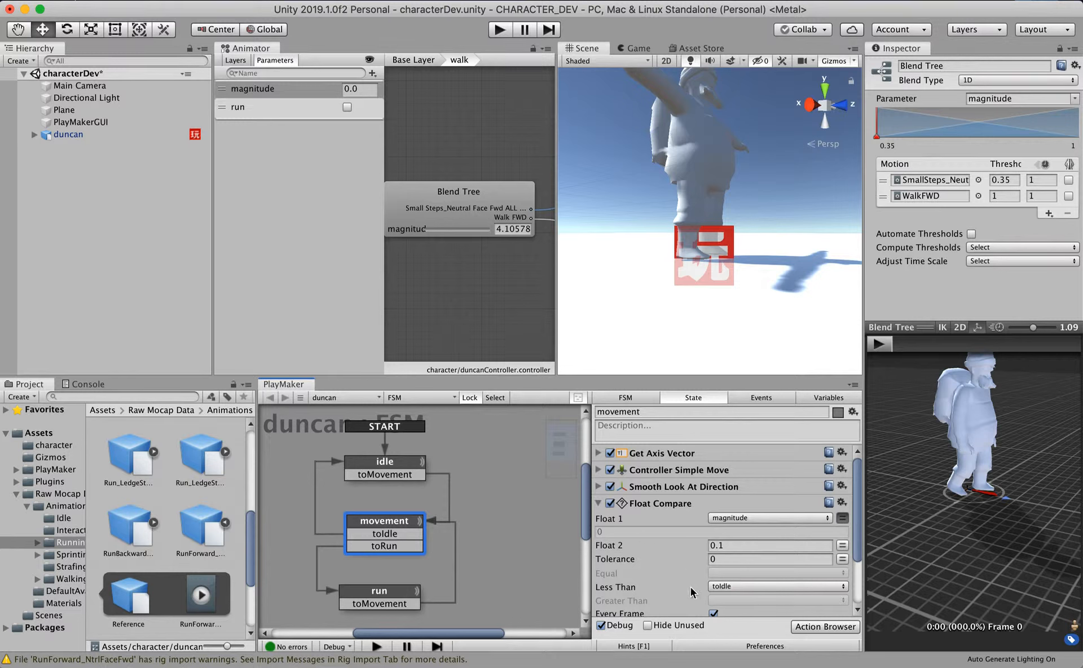
click(598, 503)
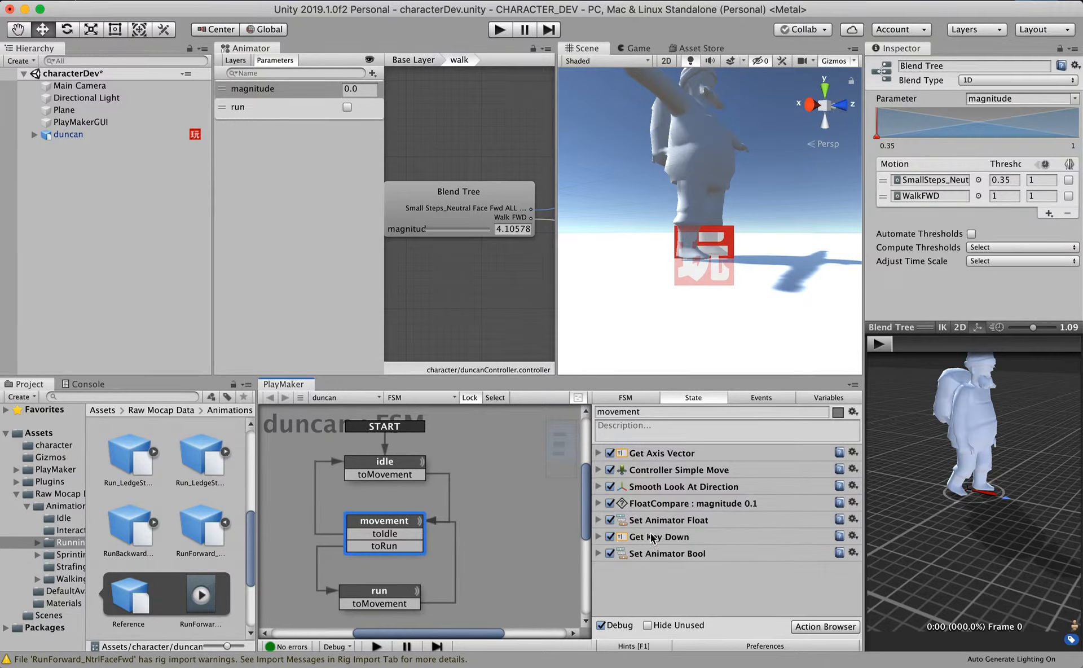
click(599, 537)
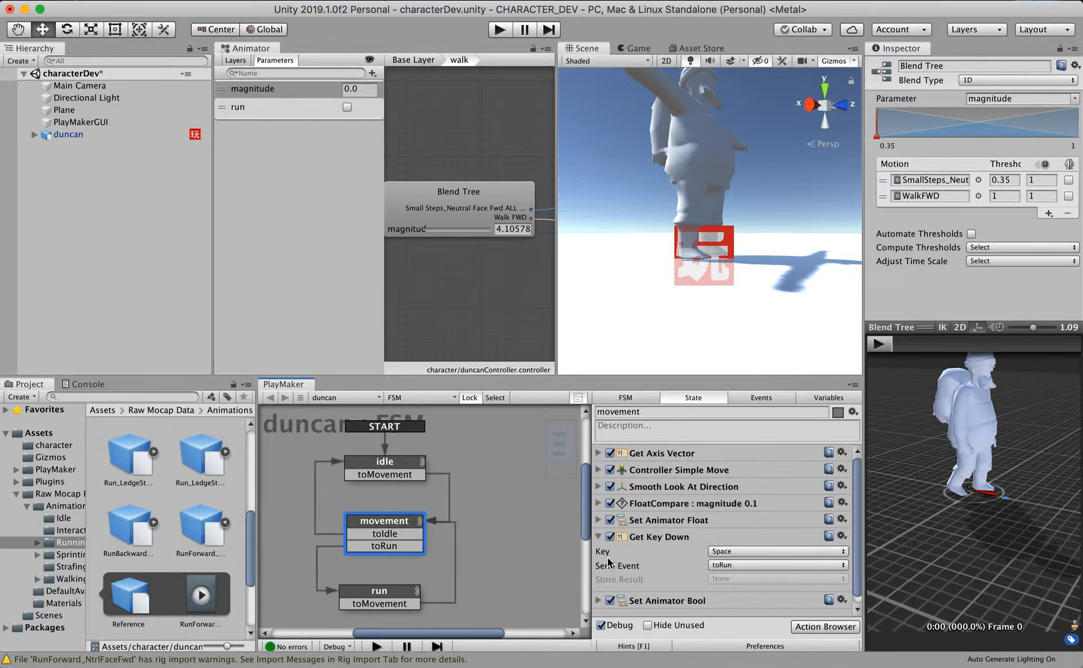
click(599, 537)
Review the run state's Get Key Up and Set Animator Bool settings along with the Animator's run parameter
click(394, 594)
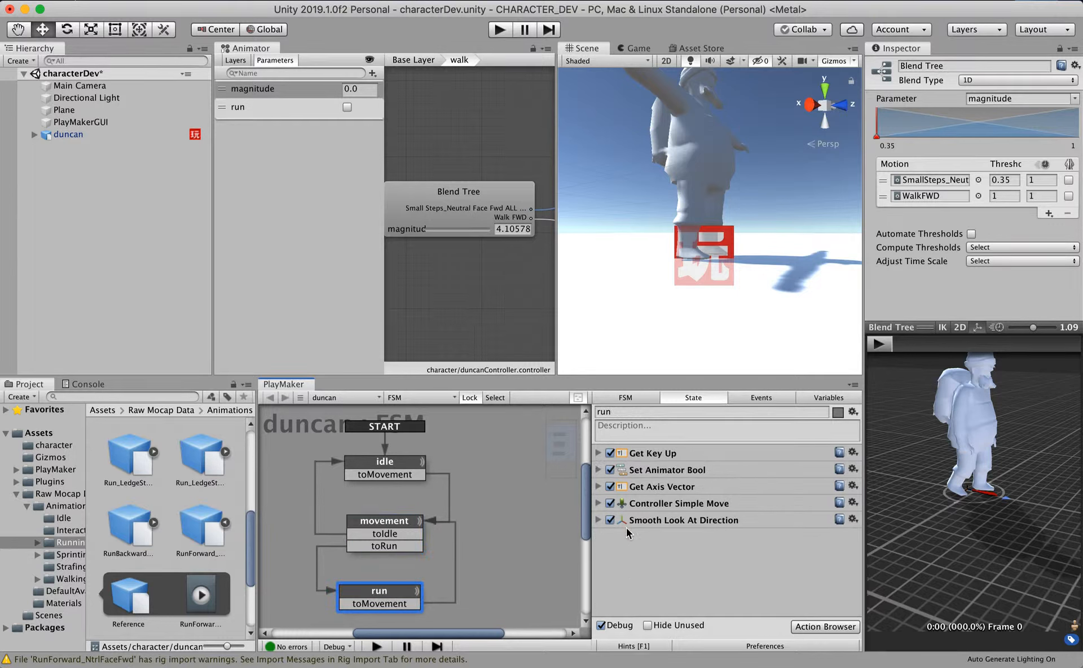
click(598, 453)
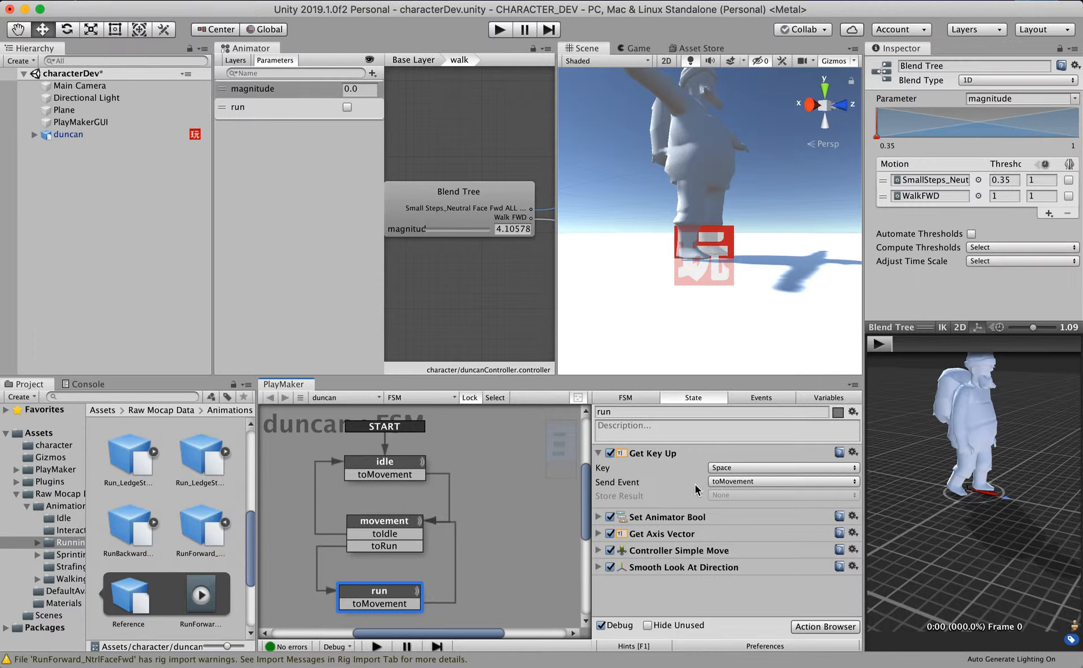
click(599, 453)
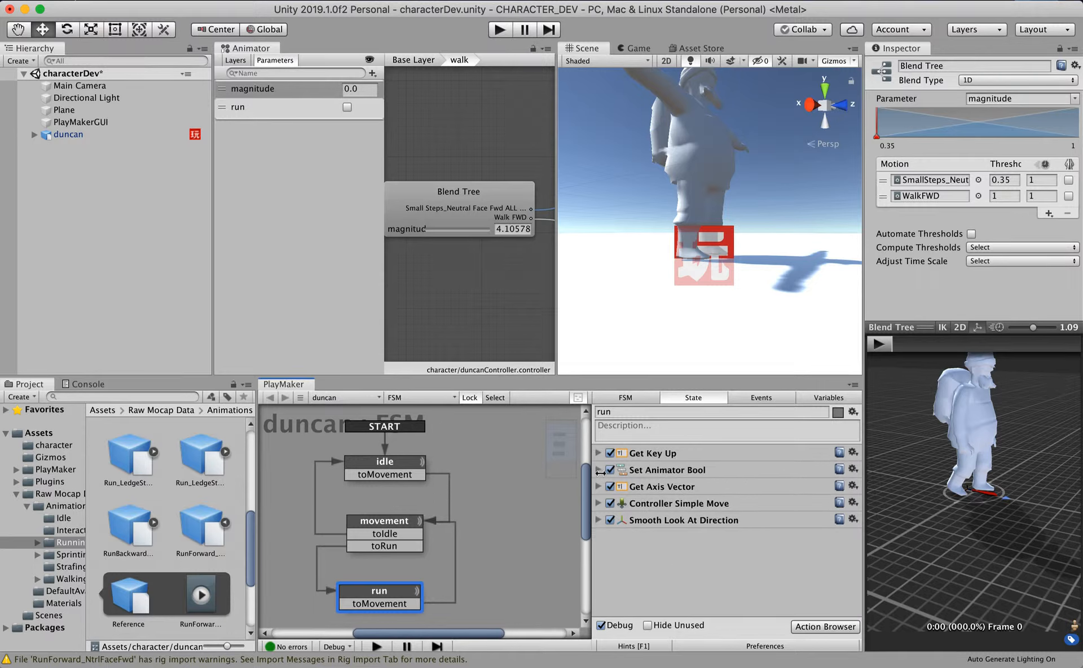
click(348, 107)
click(347, 108)
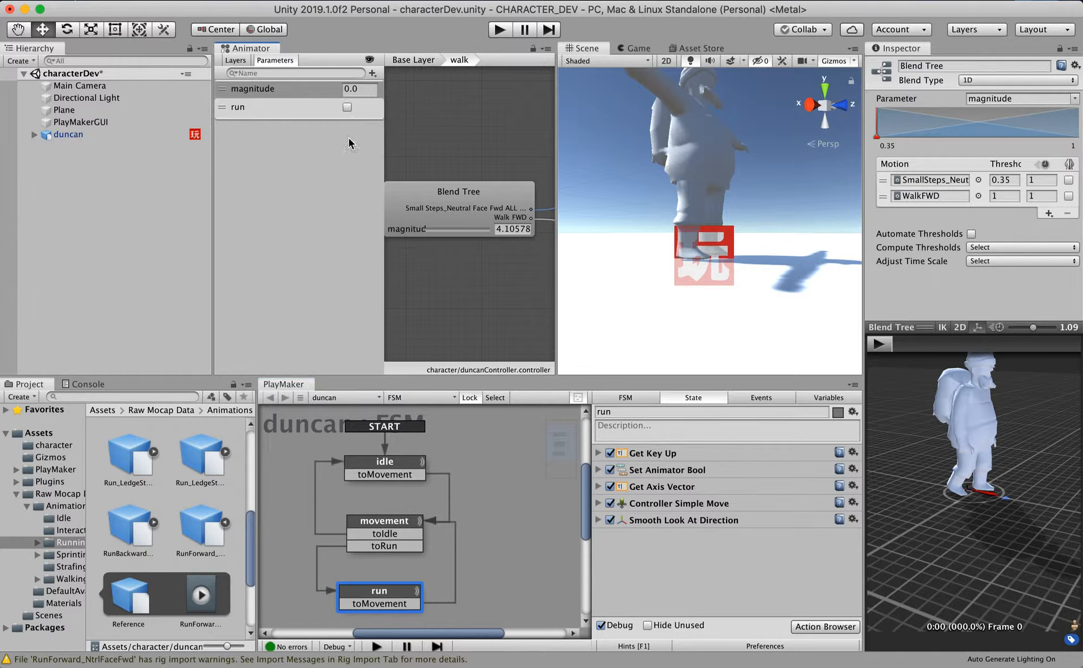
click(599, 470)
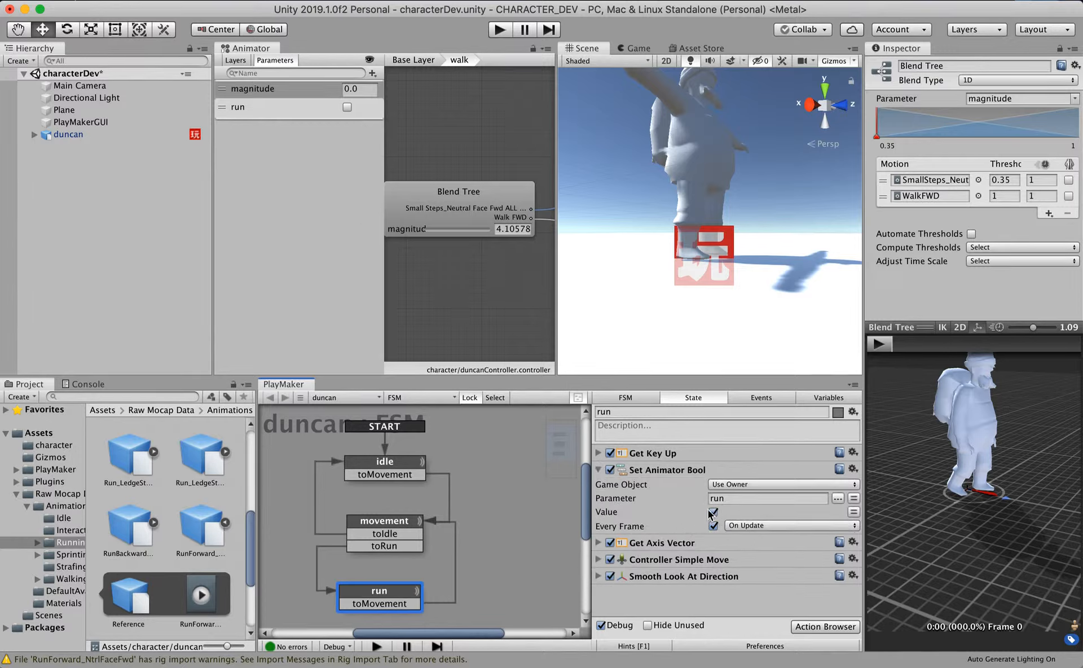
click(599, 470)
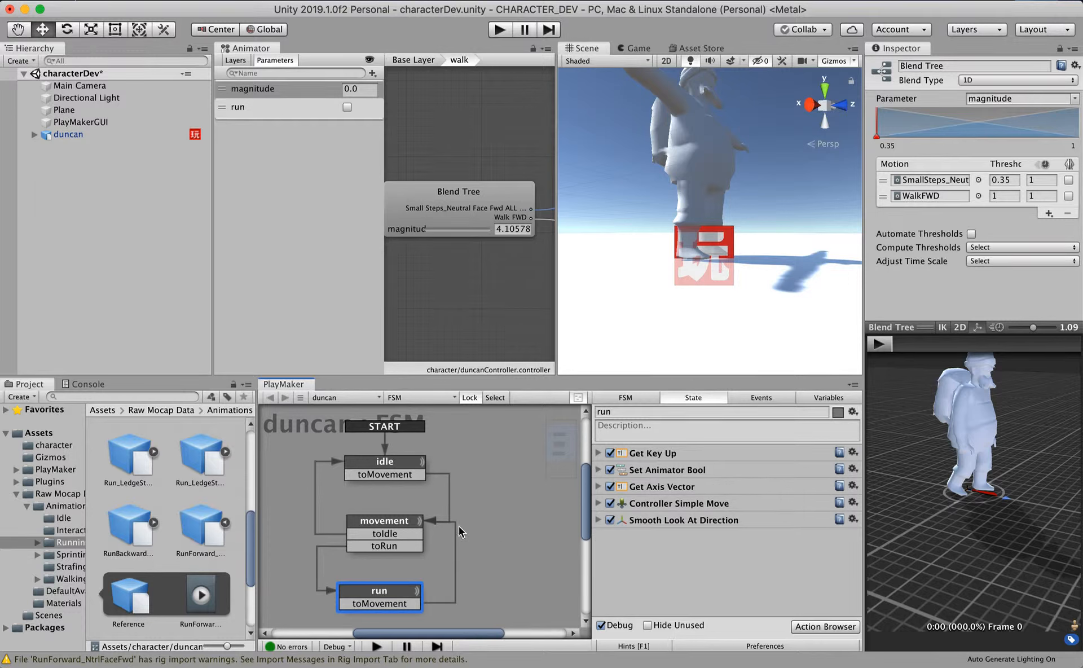
Check the movement state's Set Animator Bool settings for the run parameter
click(401, 524)
click(598, 553)
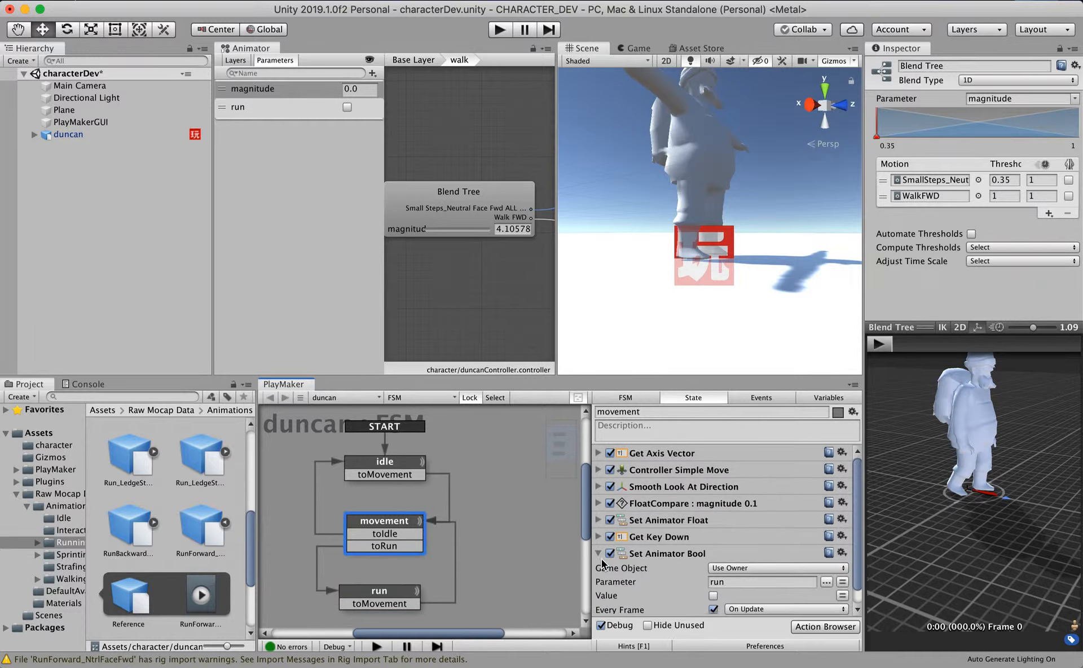
click(599, 554)
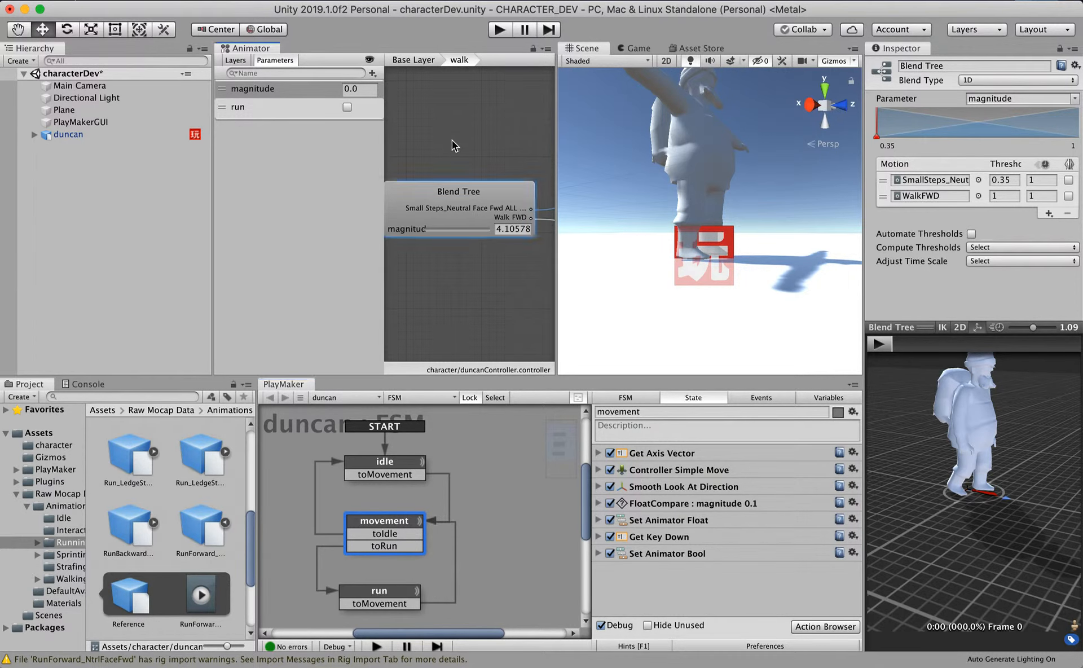
Return the Animator to the Base Layer, play the scene and test duncan walking and running in changing directions
click(414, 59)
click(500, 29)
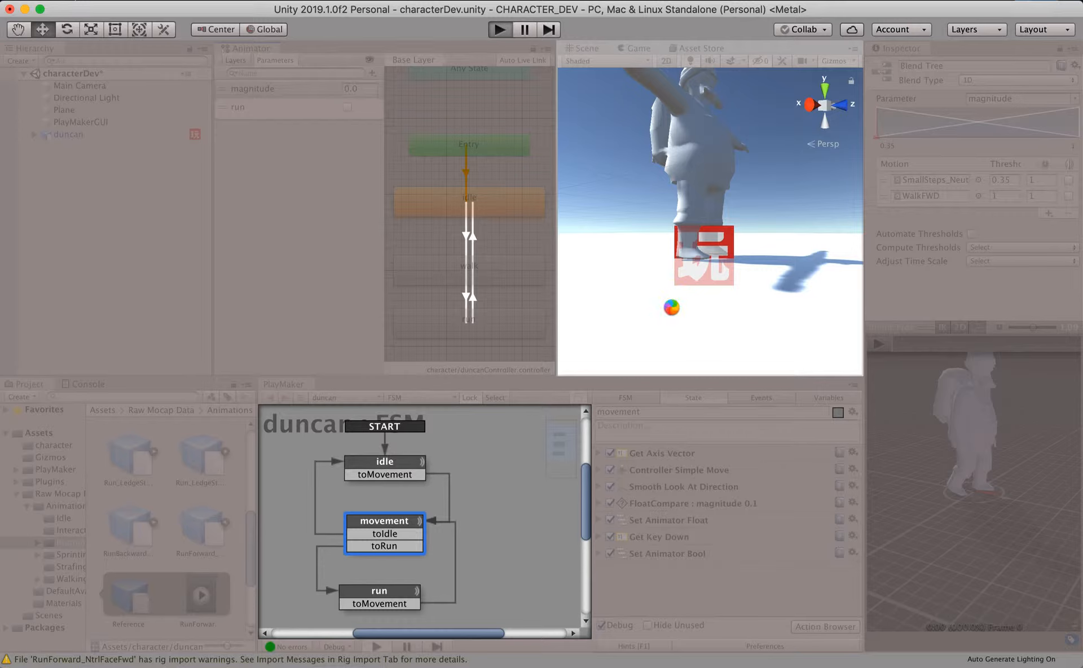
key(d)
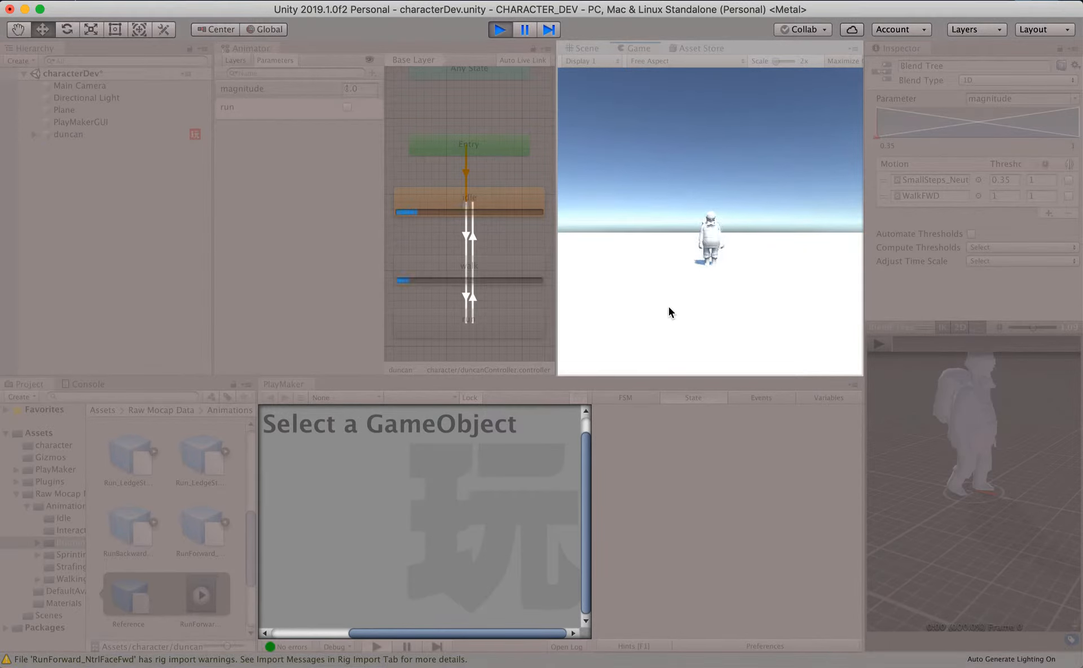
key(s)
key(shift)
key(a)
key(w)
key(d)
key(s)
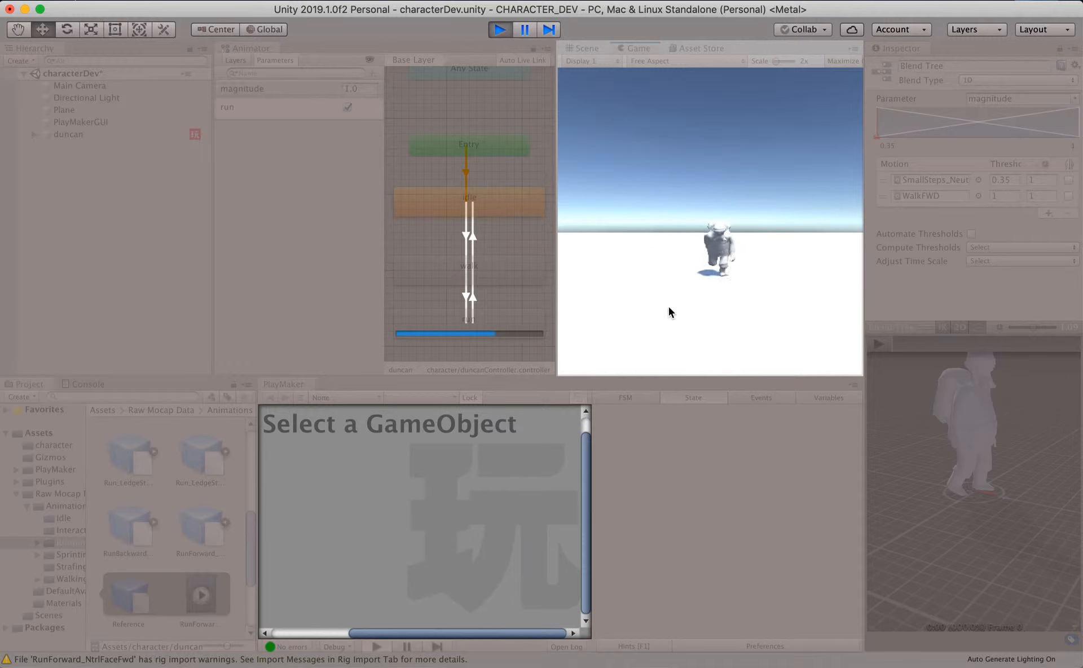
key(d)
key(a)
key(w)
key(d)
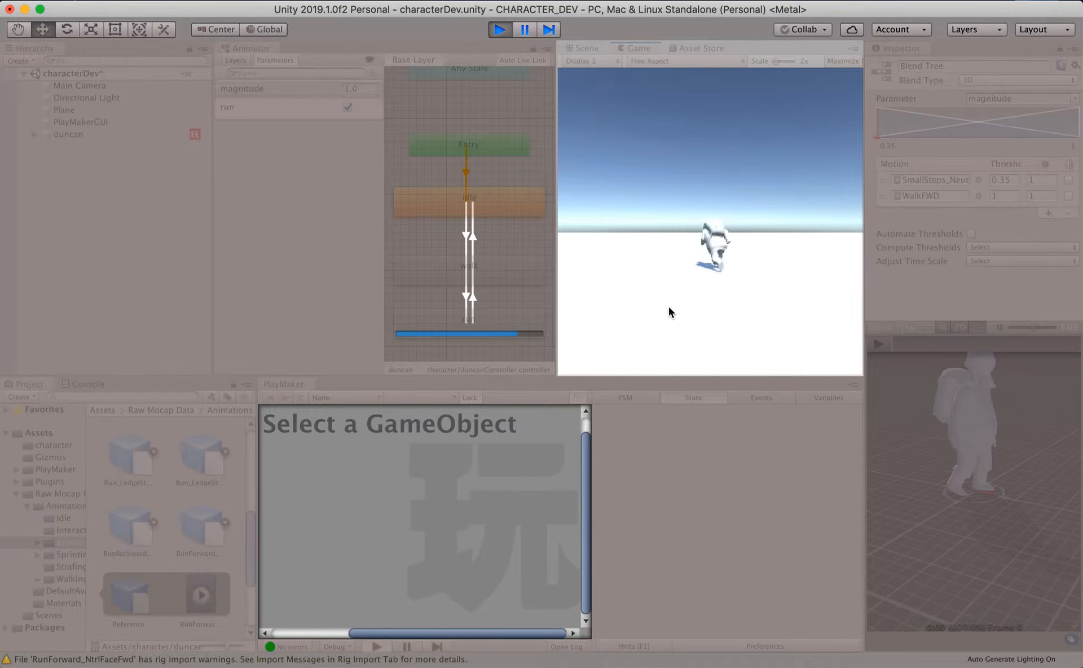
Test duncan turning, slowing to a walk and returning to idle, and end play mode
key(a)
key(s)
key(d)
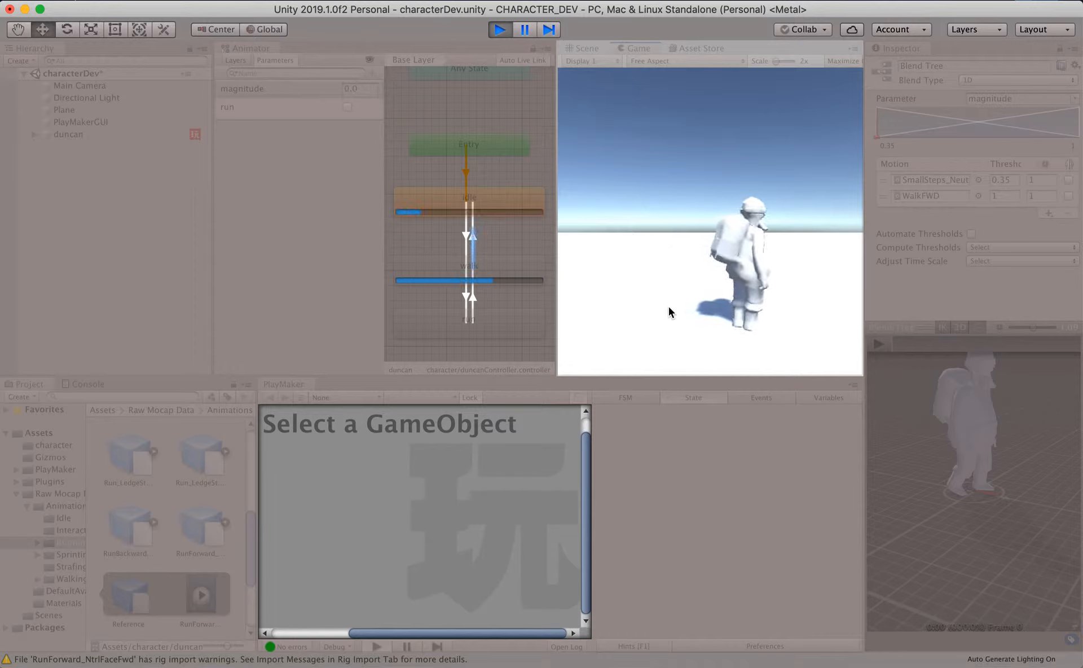
key(s)
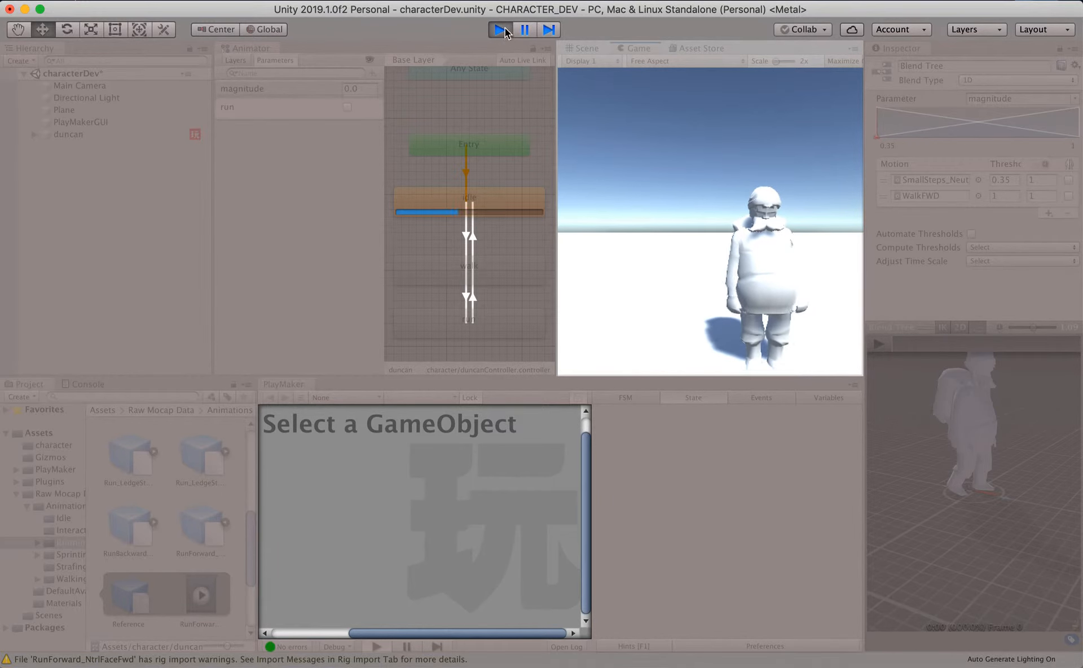
key(super+p)
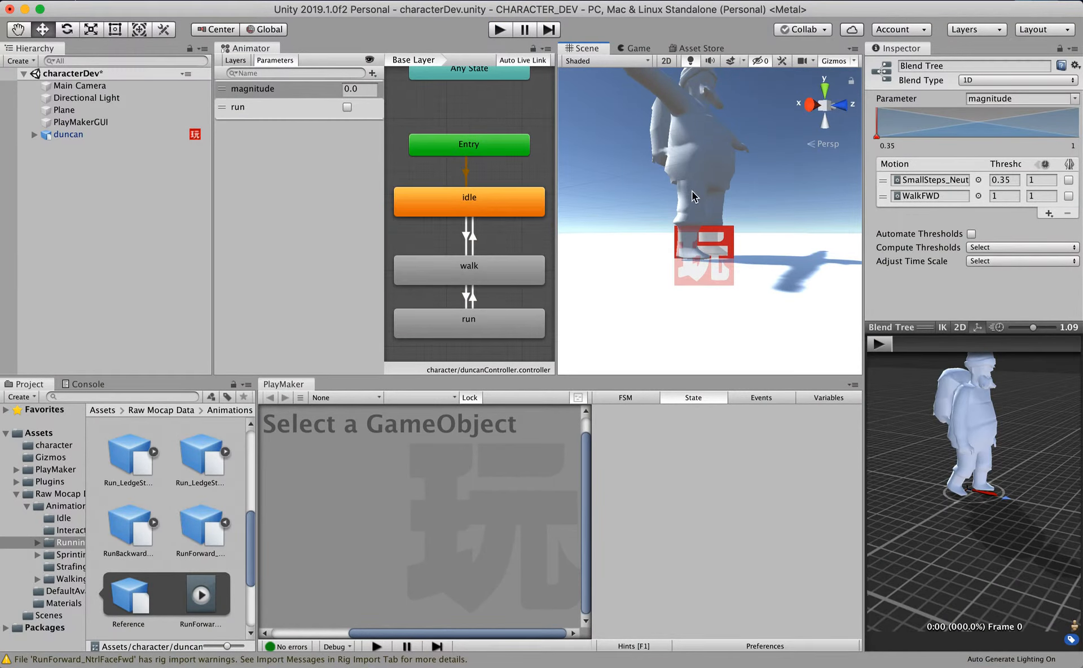